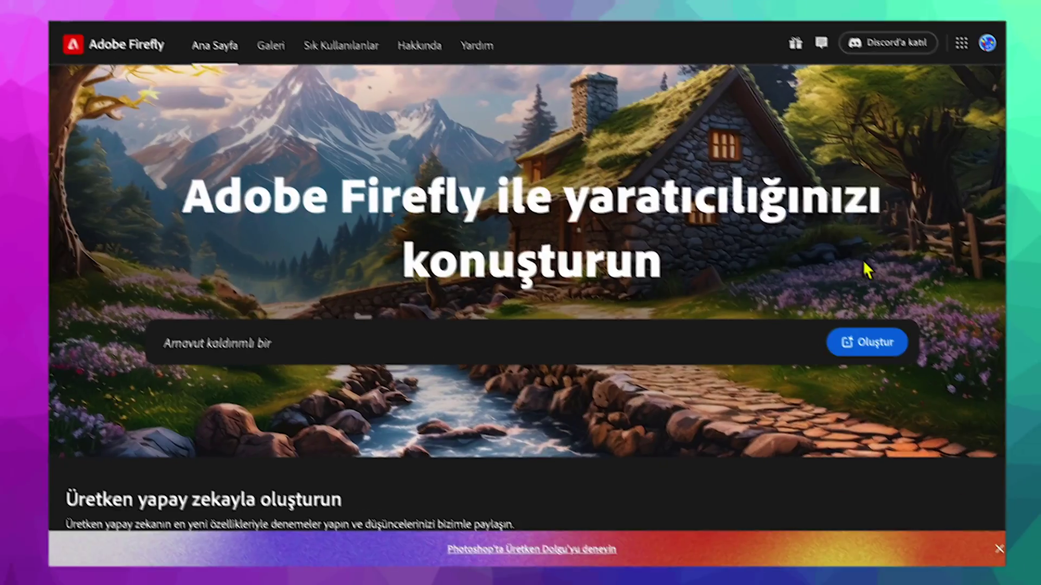
# - Scroll down the Firefly home page past its feature cards
pyautogui.scroll(-2, 935, 344)
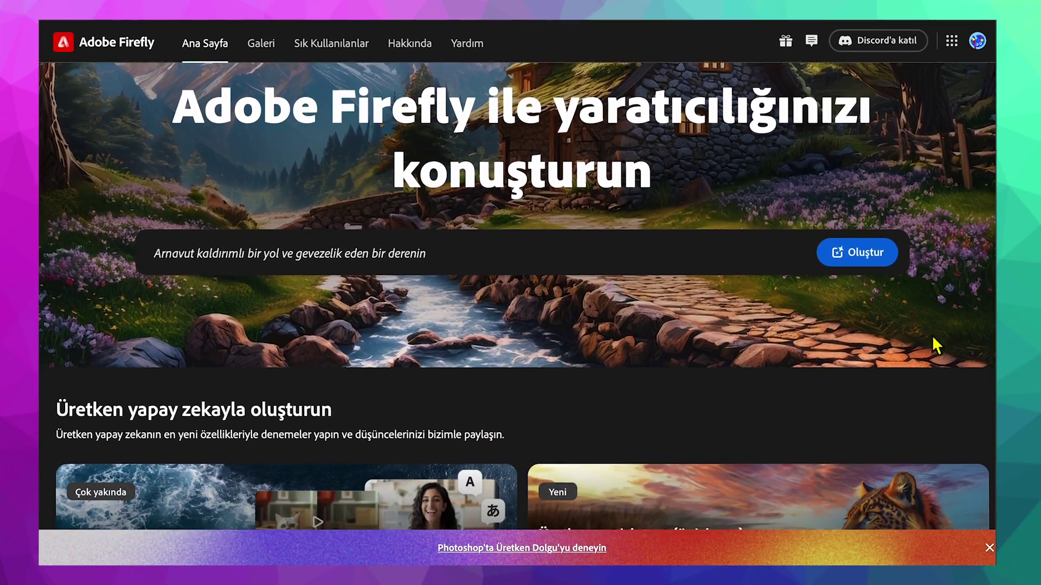
pyautogui.scroll(-2, 935, 344)
pyautogui.scroll(-1, 935, 344)
pyautogui.scroll(-1, 935, 344)
pyautogui.scroll(-2, 933, 340)
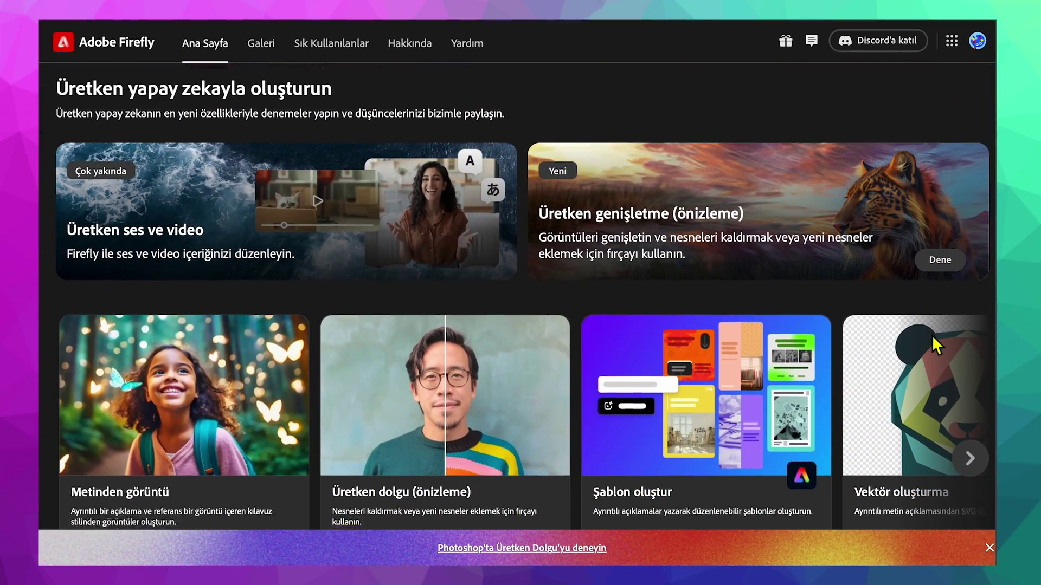
pyautogui.scroll(-3, 933, 340)
pyautogui.scroll(-1, 933, 340)
pyautogui.scroll(-1, 935, 344)
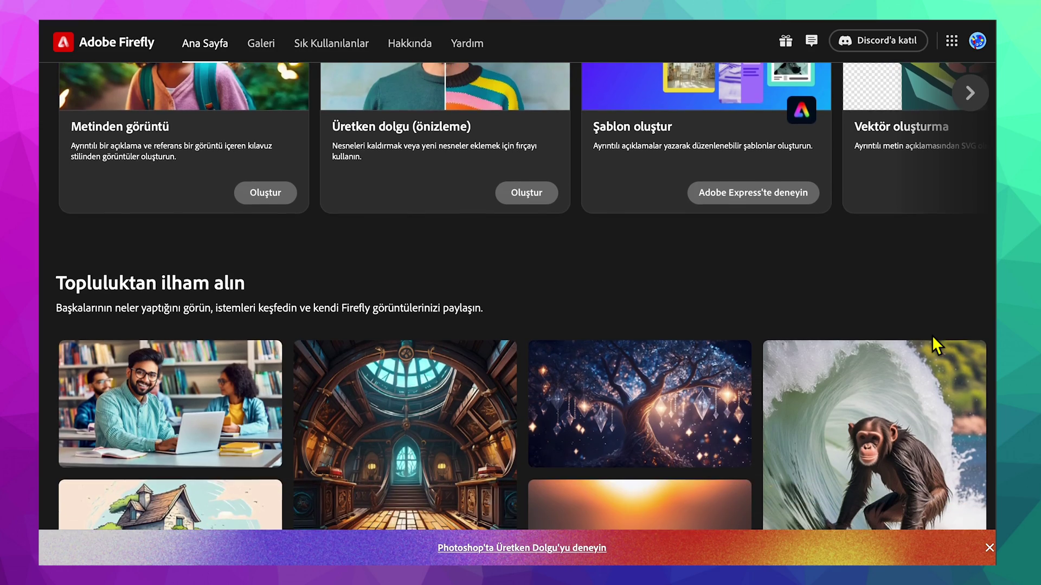
pyautogui.scroll(-2, 935, 344)
pyautogui.scroll(-2, 935, 344)
pyautogui.scroll(-1, 939, 347)
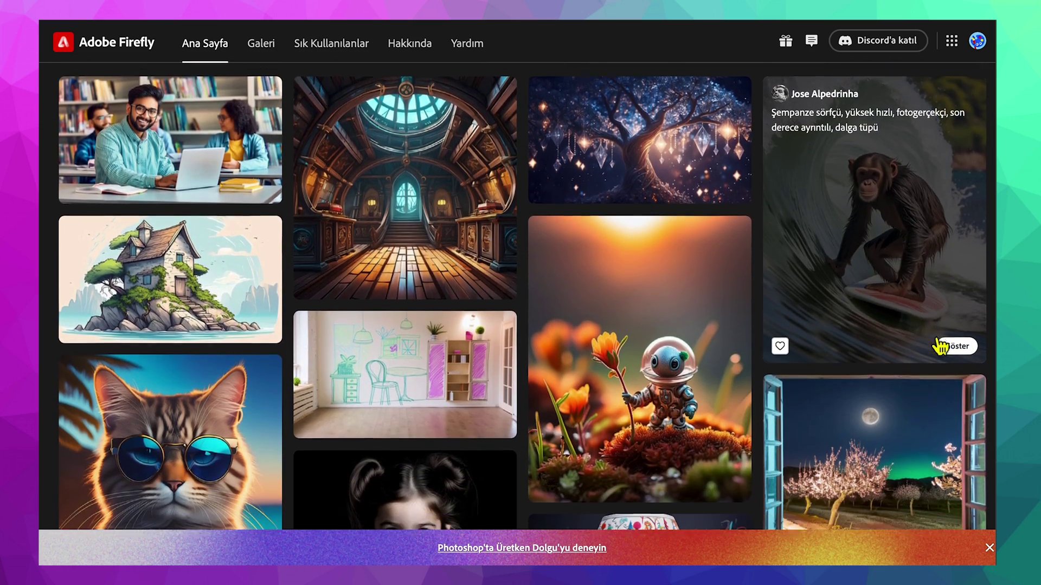
pyautogui.scroll(-3, 939, 347)
pyautogui.scroll(-2, 939, 347)
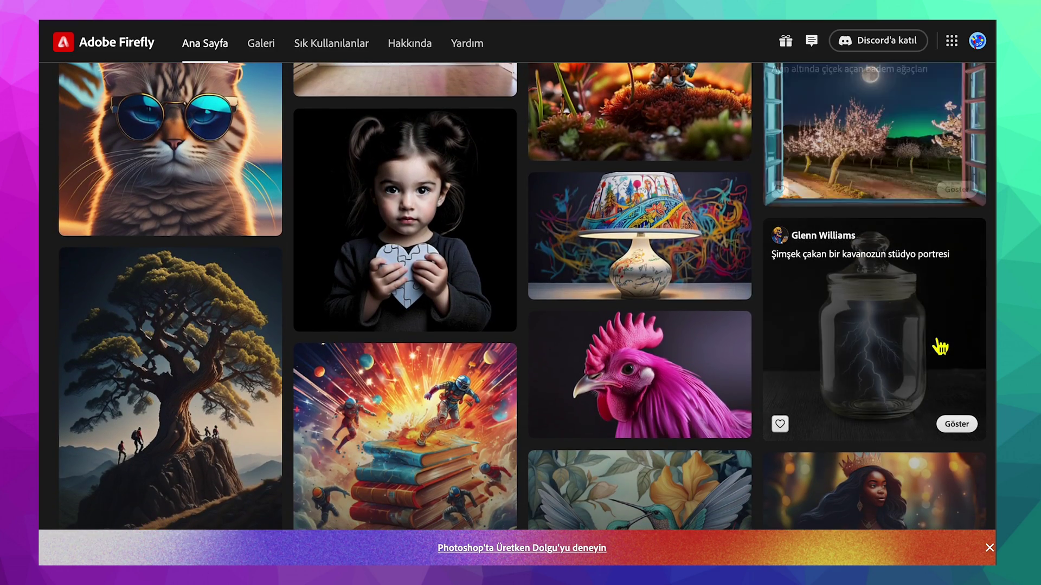
pyautogui.scroll(-1, 941, 344)
pyautogui.scroll(-2, 921, 347)
pyautogui.scroll(-1, 865, 349)
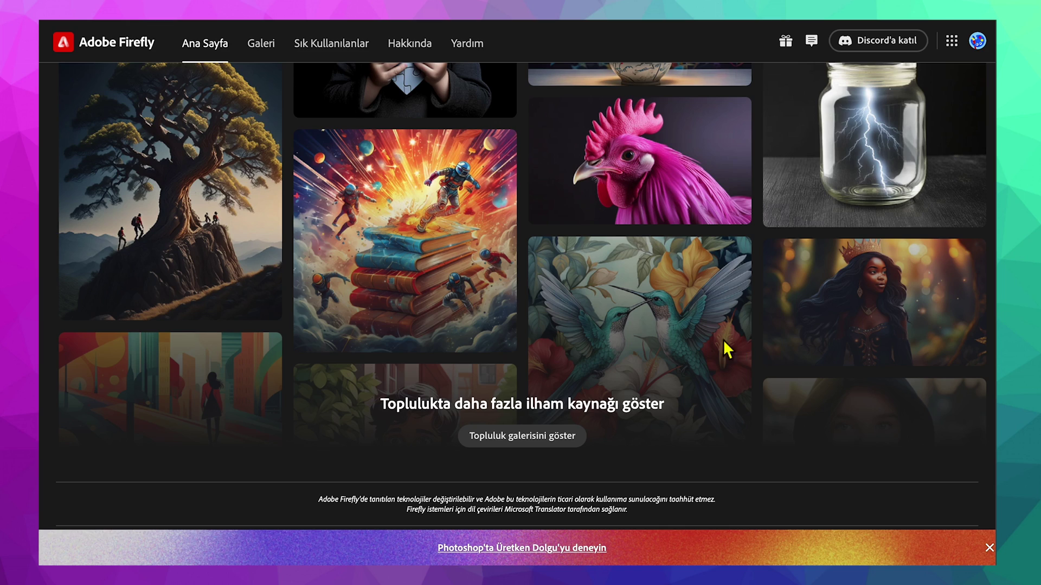
# - Open the Galeri community gallery and browse down through its shared images
pyautogui.click(522, 436)
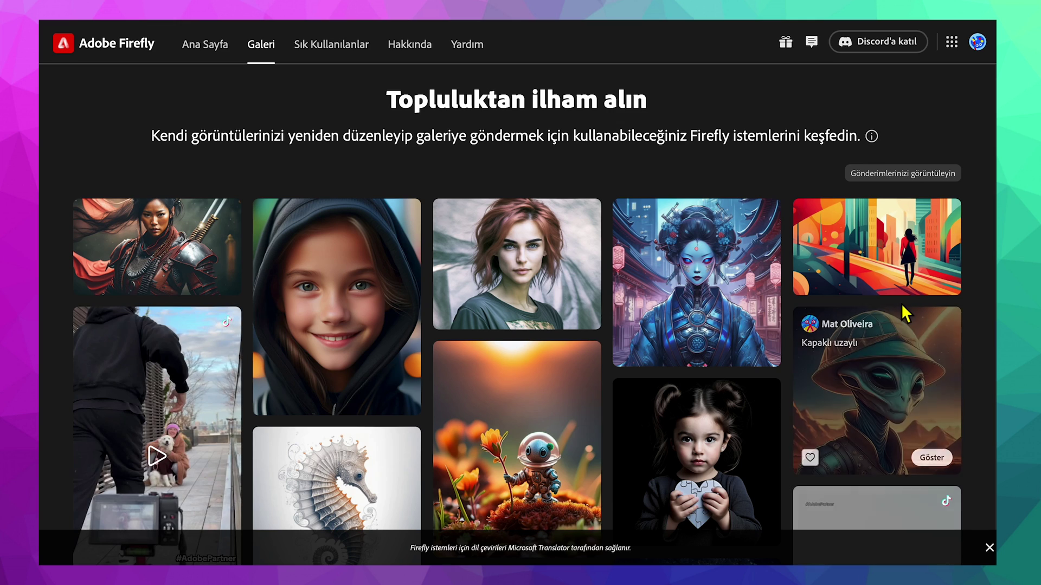
pyautogui.scroll(-1, 901, 304)
pyautogui.scroll(-1, 902, 315)
pyautogui.scroll(-1, 901, 306)
pyautogui.scroll(-1, 904, 312)
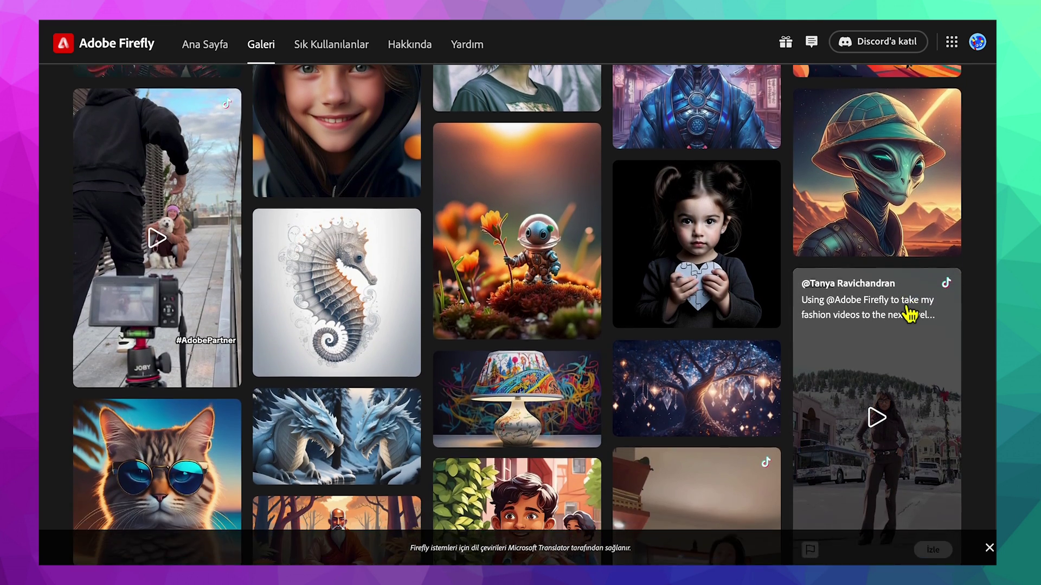
pyautogui.scroll(-1, 907, 315)
pyautogui.scroll(-2, 911, 314)
pyautogui.scroll(-1, 867, 347)
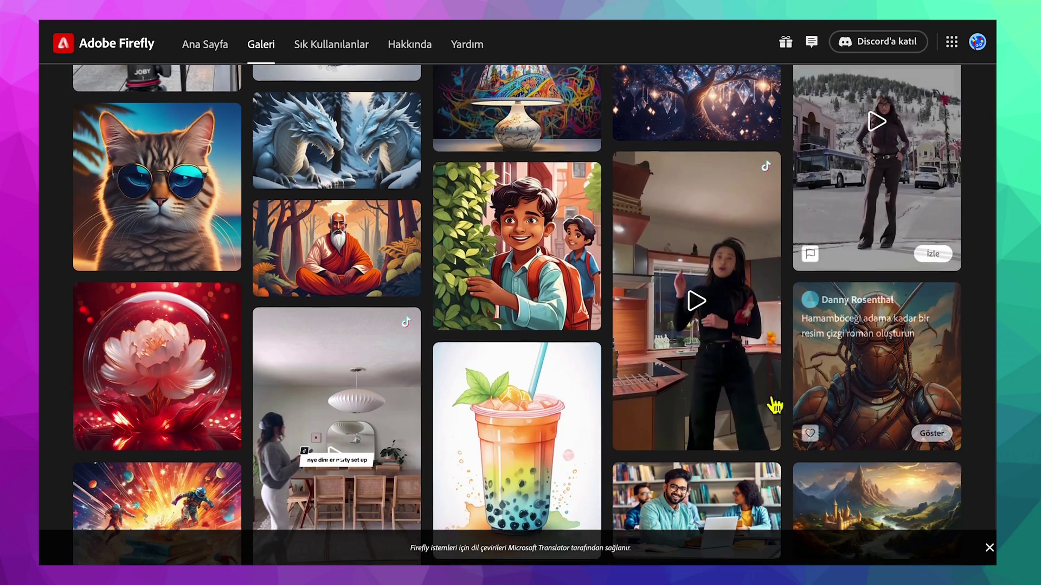
pyautogui.scroll(-1, 490, 447)
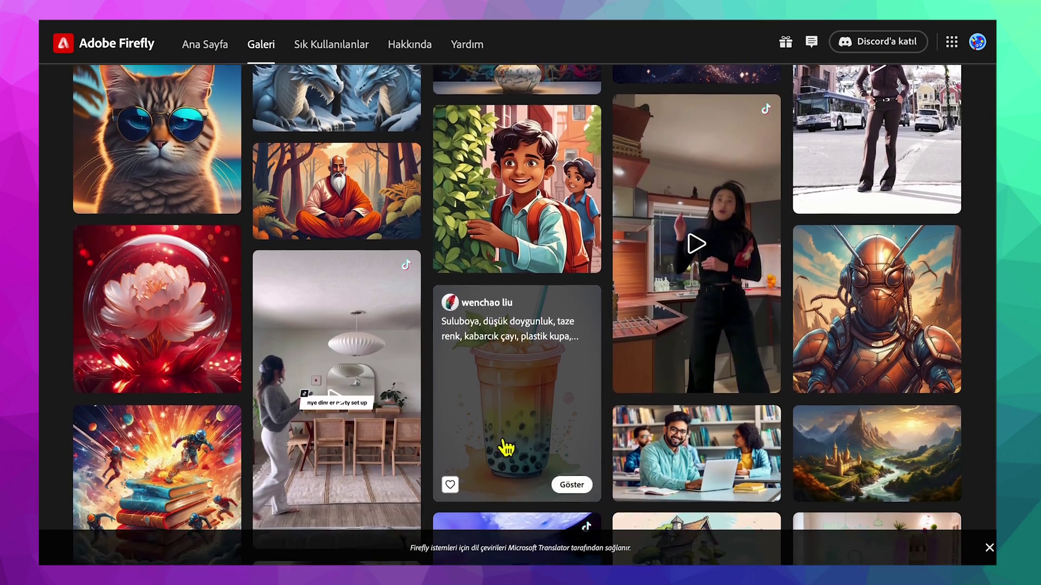
pyautogui.scroll(-1, 507, 442)
pyautogui.scroll(-1, 732, 454)
pyautogui.scroll(-1, 735, 464)
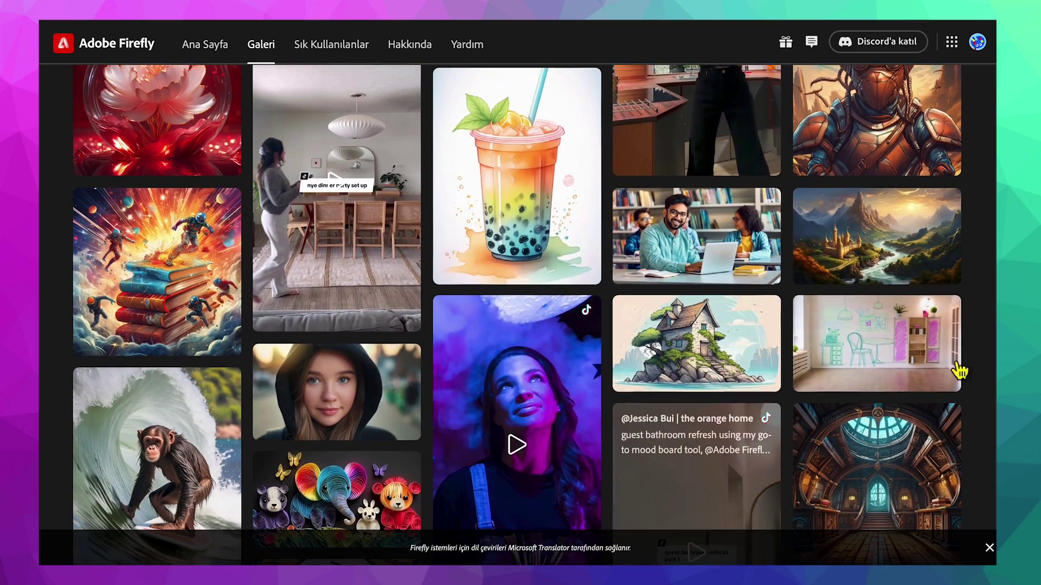
pyautogui.scroll(-3, 960, 367)
pyautogui.scroll(-2, 959, 367)
pyautogui.scroll(-1, 517, 315)
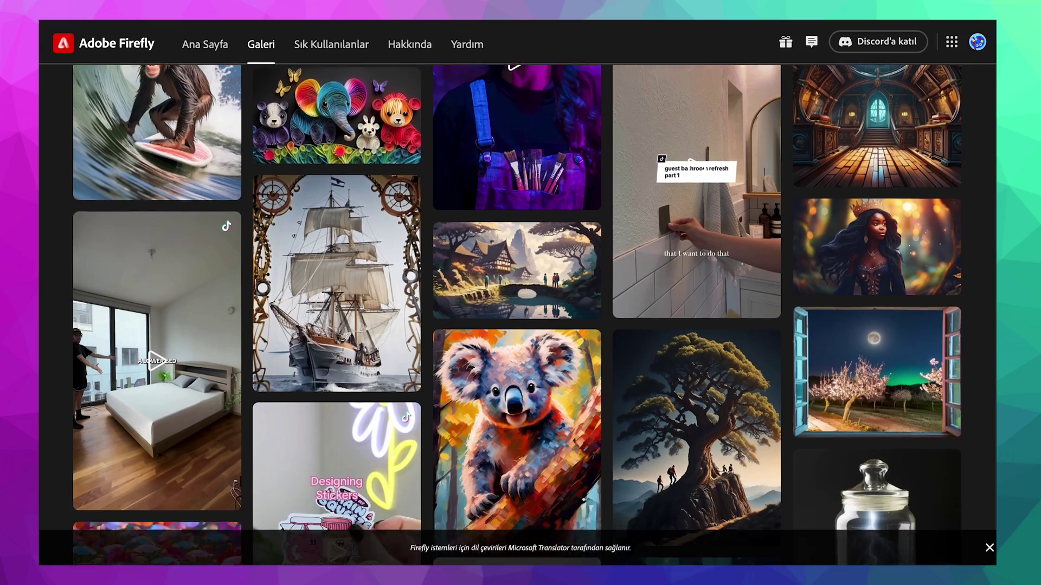
pyautogui.scroll(-2, 517, 315)
pyautogui.scroll(-1, 517, 314)
pyautogui.scroll(-2, 517, 314)
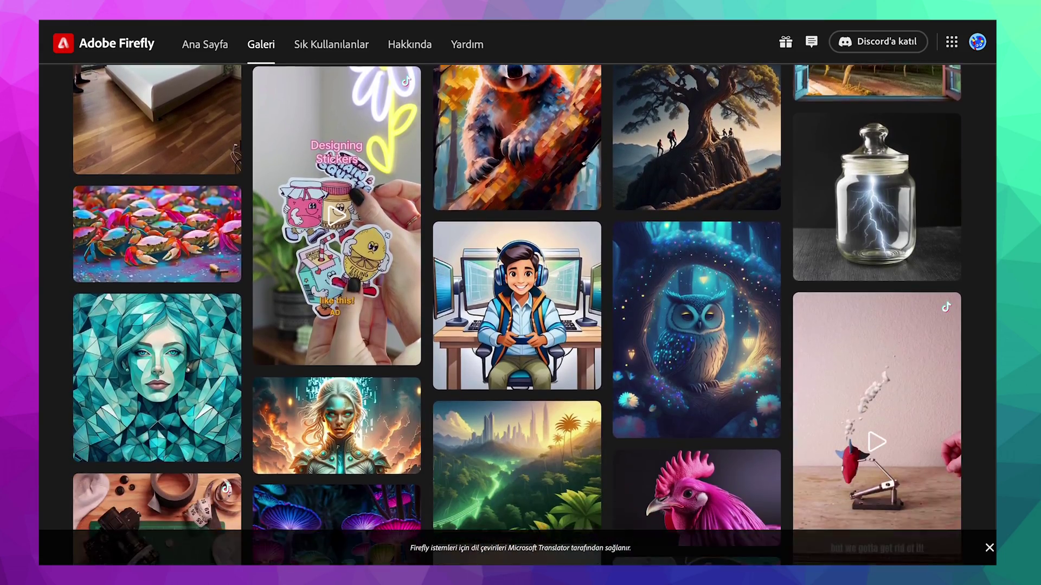
pyautogui.scroll(-1, 517, 315)
pyautogui.scroll(-1, 517, 314)
pyautogui.scroll(-1, 517, 314)
pyautogui.scroll(-1, 517, 314)
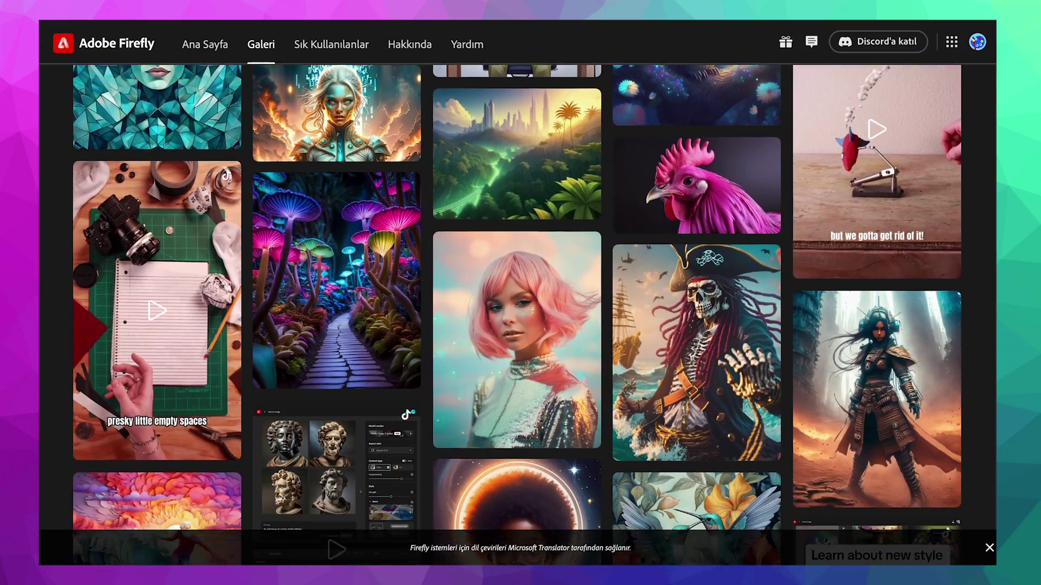
pyautogui.scroll(-1, 517, 314)
pyautogui.scroll(-2, 517, 315)
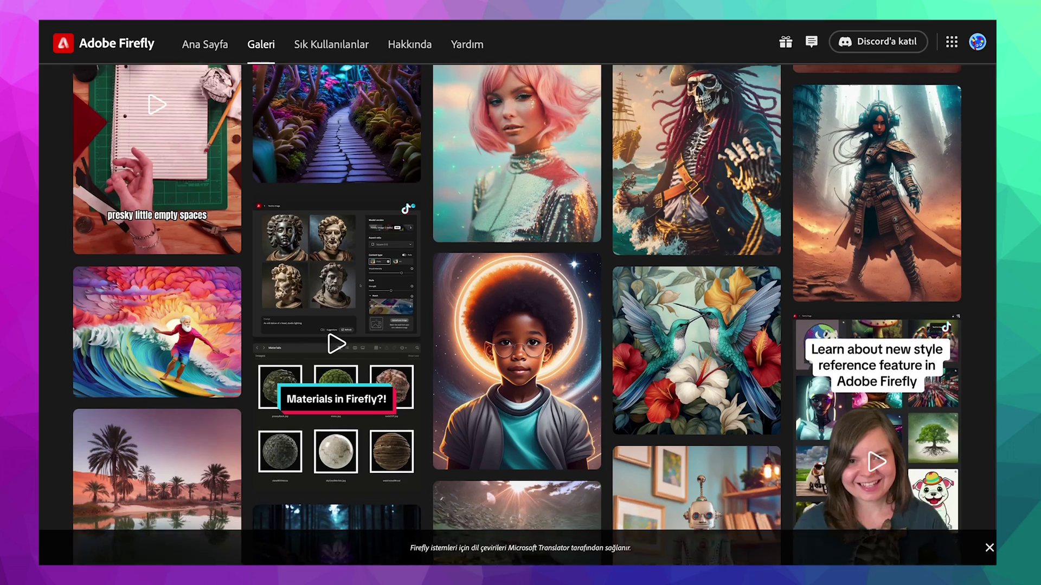
pyautogui.scroll(-2, 517, 315)
pyautogui.scroll(-2, 517, 314)
pyautogui.scroll(-2, 518, 314)
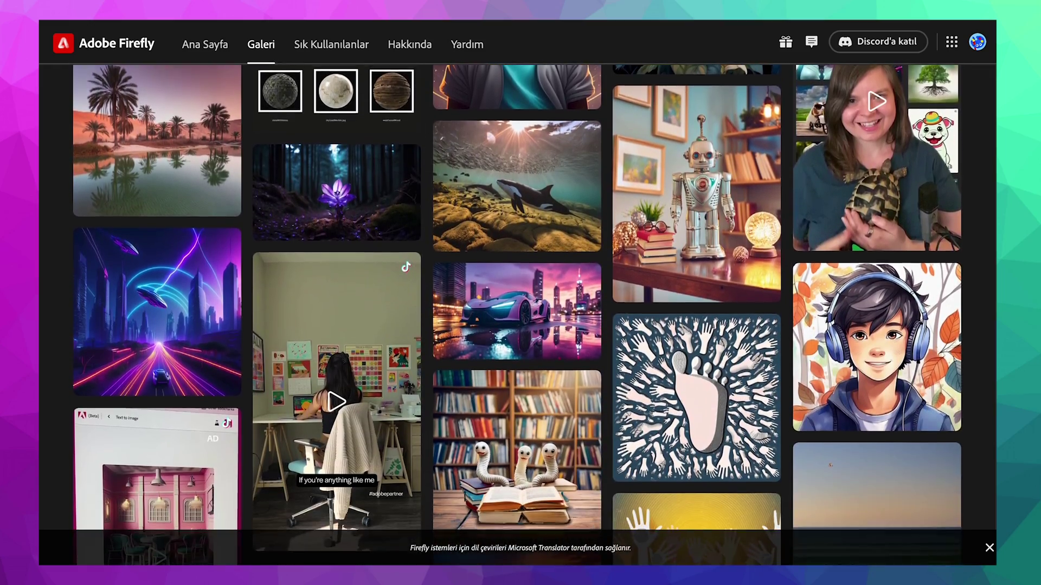
pyautogui.scroll(-1, 517, 314)
pyautogui.scroll(-2, 517, 315)
pyautogui.scroll(-1, 517, 314)
pyautogui.scroll(-1, 517, 315)
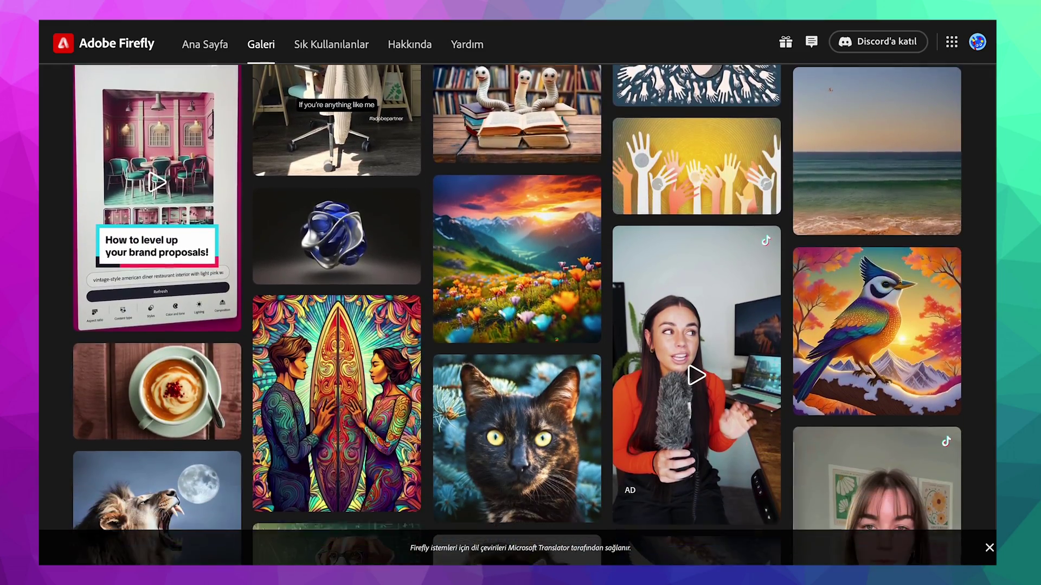
pyautogui.scroll(-1, 517, 314)
pyautogui.scroll(-1, 517, 314)
pyautogui.scroll(-3, 517, 314)
pyautogui.scroll(-1, 518, 314)
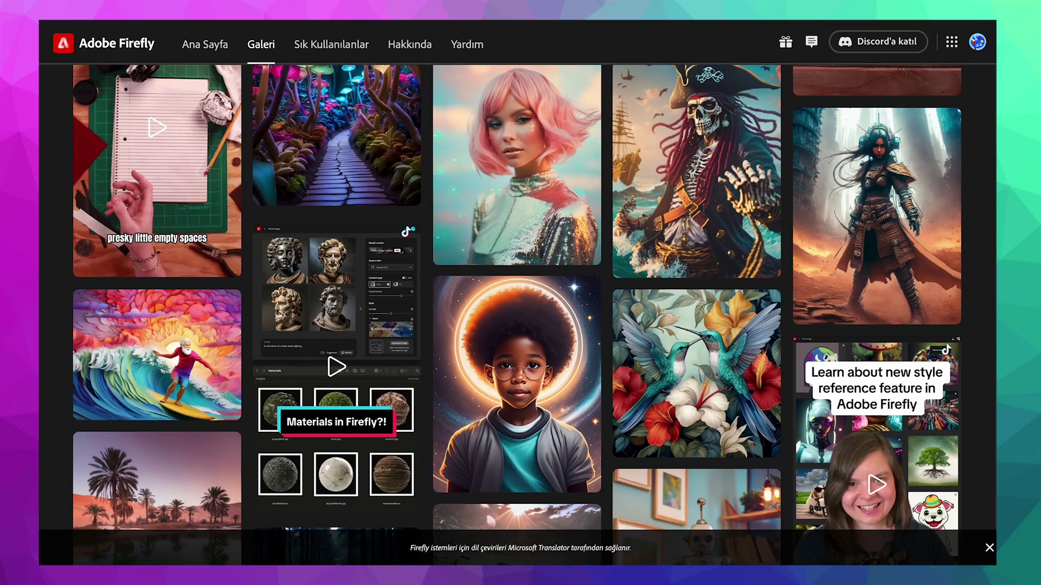
pyautogui.scroll(-1, 517, 315)
pyautogui.scroll(-2, 517, 314)
pyautogui.scroll(-1, 517, 315)
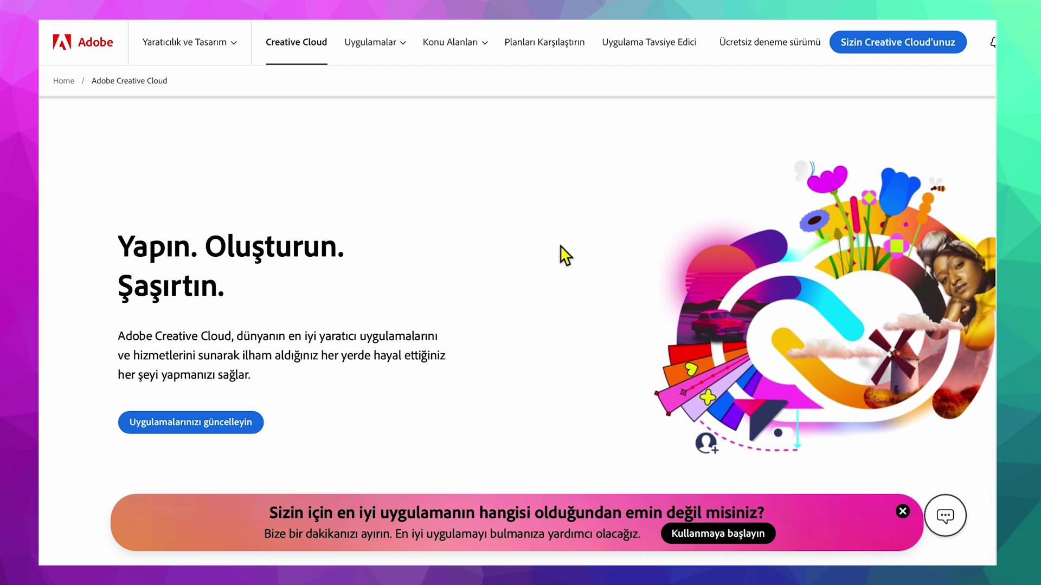
# - Scroll the Creative Cloud overview page down to its category tabs
pyautogui.scroll(-5, 563, 255)
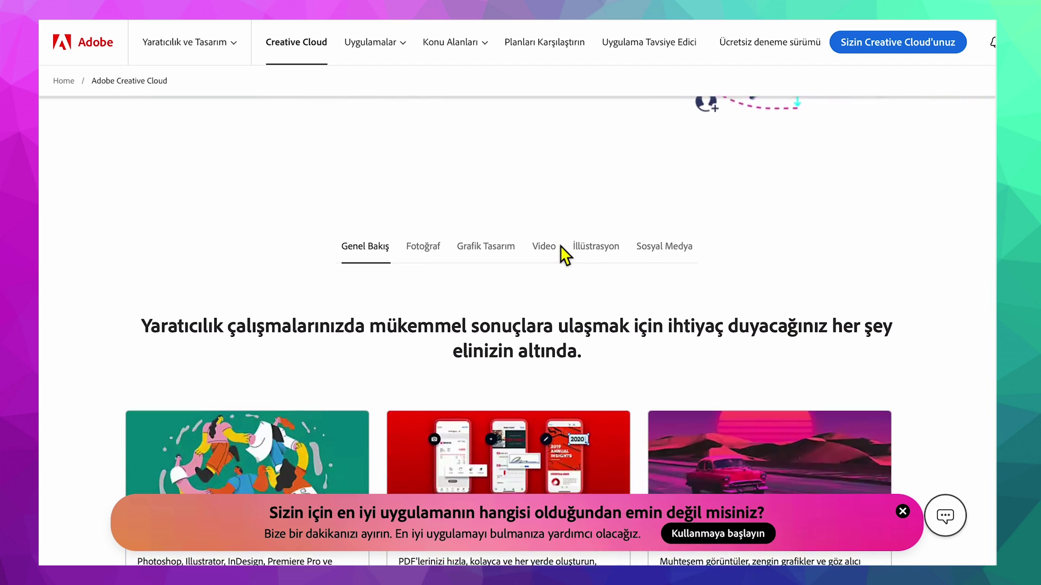
pyautogui.scroll(-1, 560, 246)
pyautogui.scroll(-1, 561, 246)
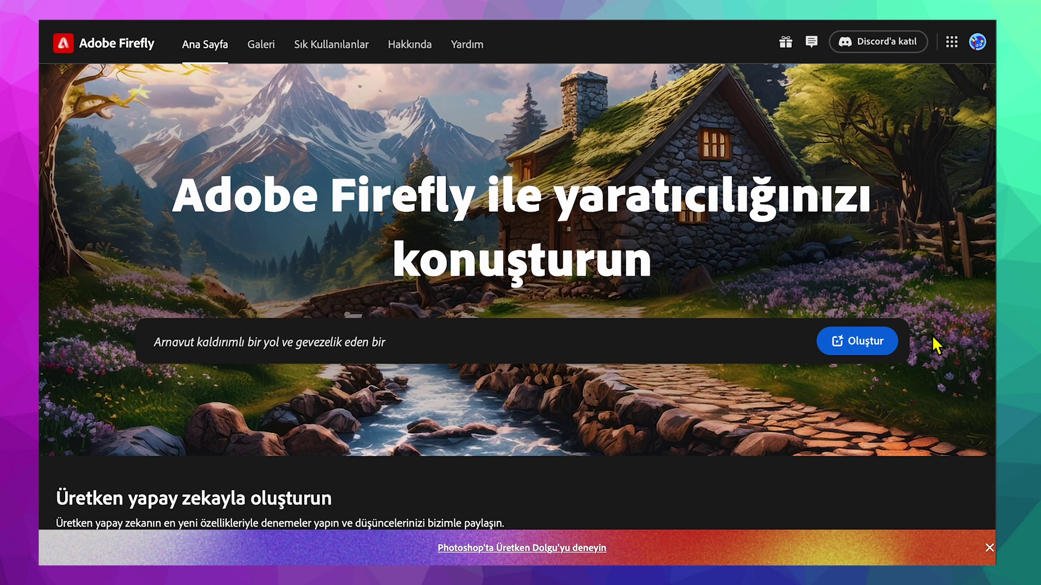
# - Scroll past the home page feature cards and down through the Galeri image cards
pyautogui.scroll(-2, 936, 345)
pyautogui.scroll(-2, 936, 344)
pyautogui.scroll(-2, 936, 345)
pyautogui.scroll(-1, 936, 344)
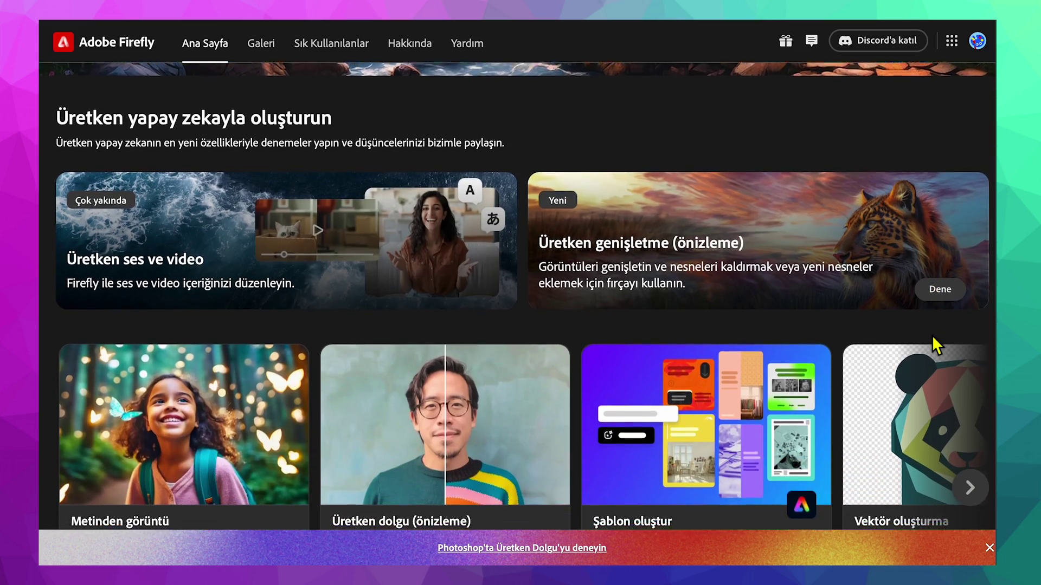
pyautogui.scroll(-1, 936, 345)
pyautogui.scroll(-2, 936, 344)
pyautogui.scroll(-3, 936, 344)
pyautogui.scroll(-1, 936, 344)
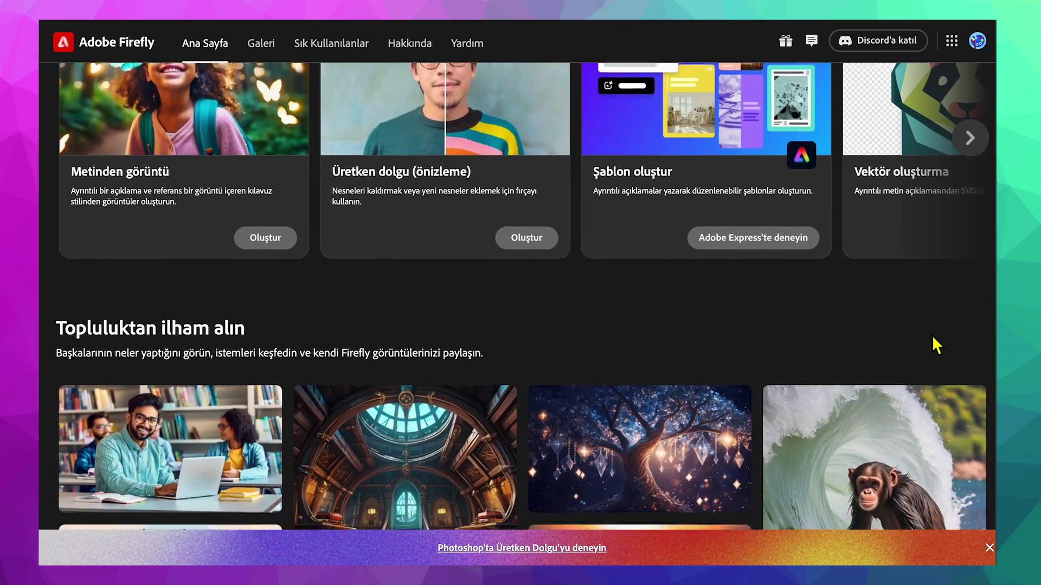
pyautogui.scroll(-1, 903, 305)
pyautogui.scroll(-1, 903, 304)
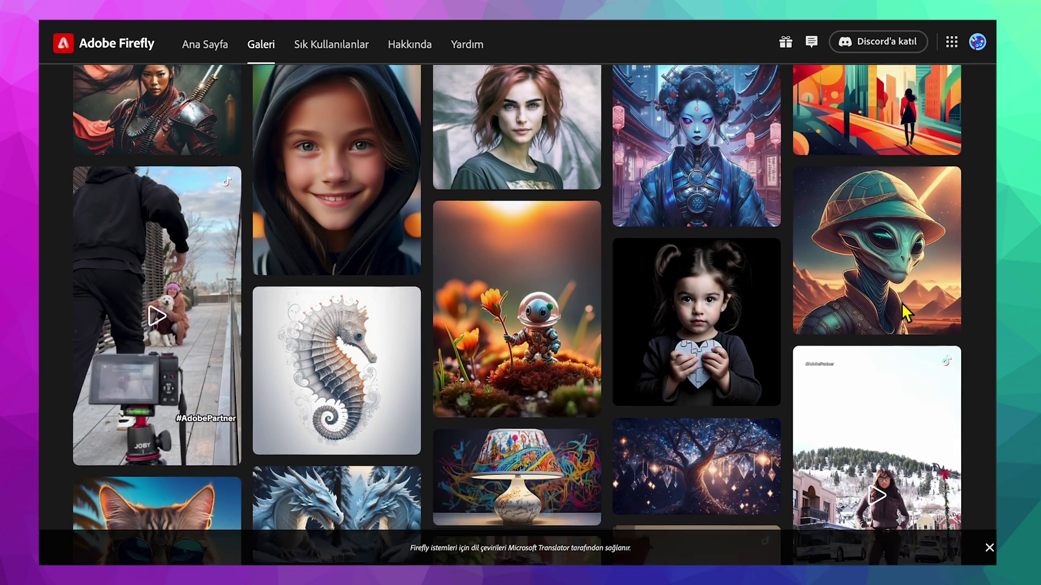
pyautogui.scroll(-1, 903, 305)
pyautogui.scroll(-1, 904, 306)
pyautogui.scroll(-1, 906, 308)
pyautogui.scroll(-1, 909, 310)
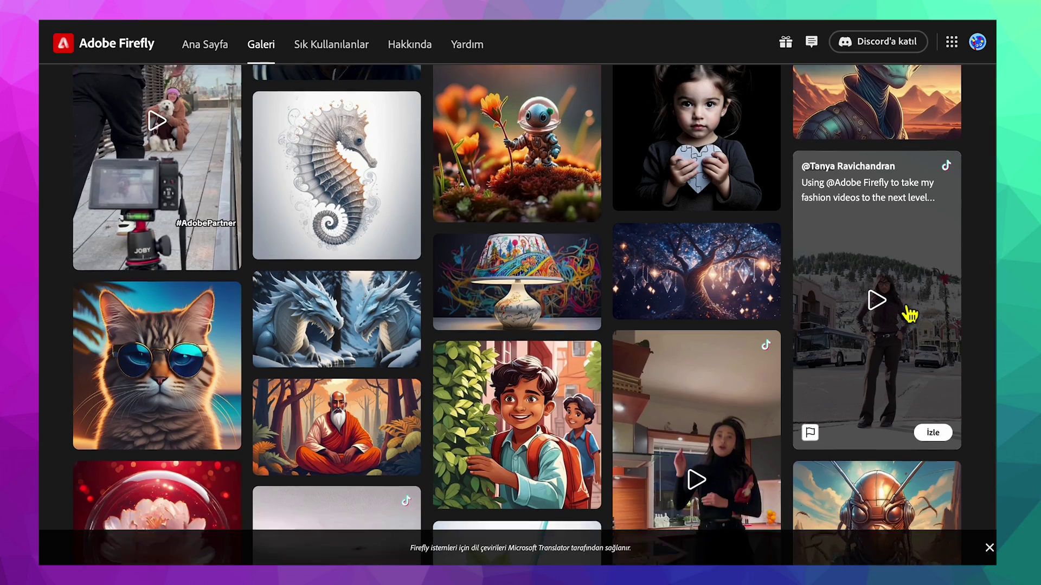
pyautogui.scroll(-3, 910, 313)
pyautogui.scroll(-1, 911, 309)
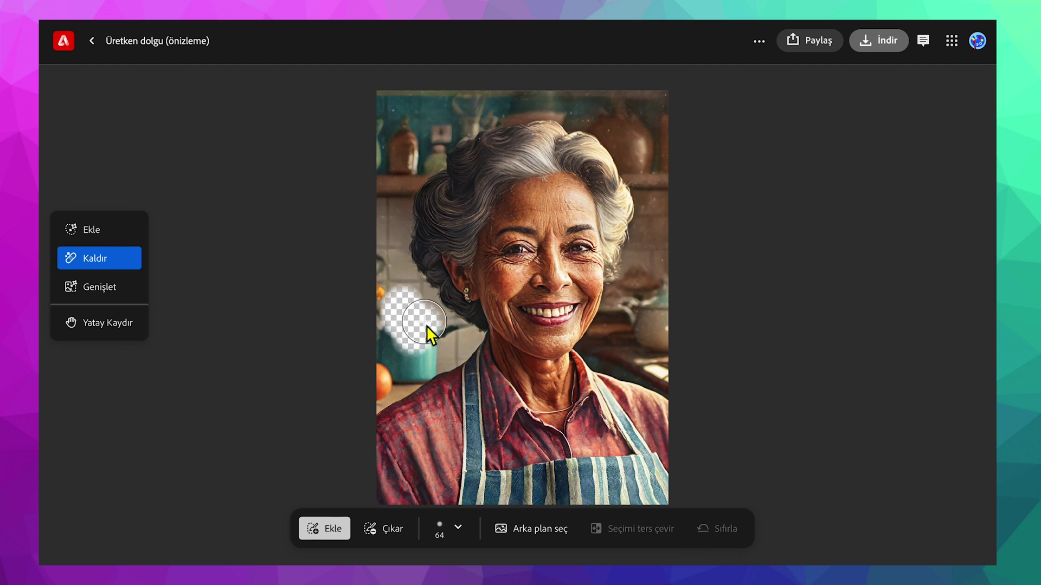
# - Erase the patch left of the woman's head and keep the third Kaldır variation
pyautogui.moveTo(388, 392); pyautogui.dragTo(383, 276)
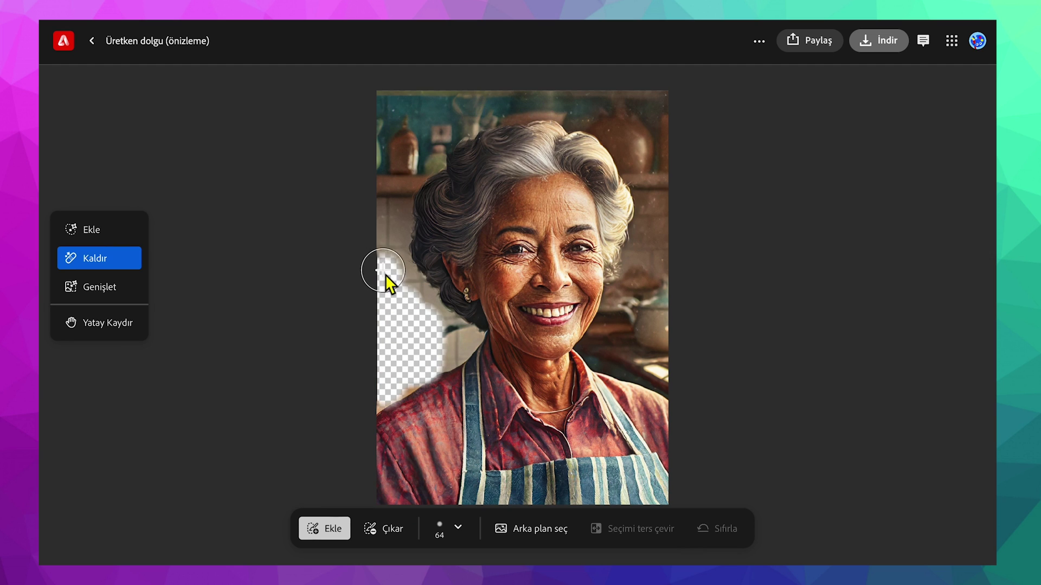
pyautogui.click(450, 512)
pyautogui.click(515, 522)
pyautogui.click(686, 498)
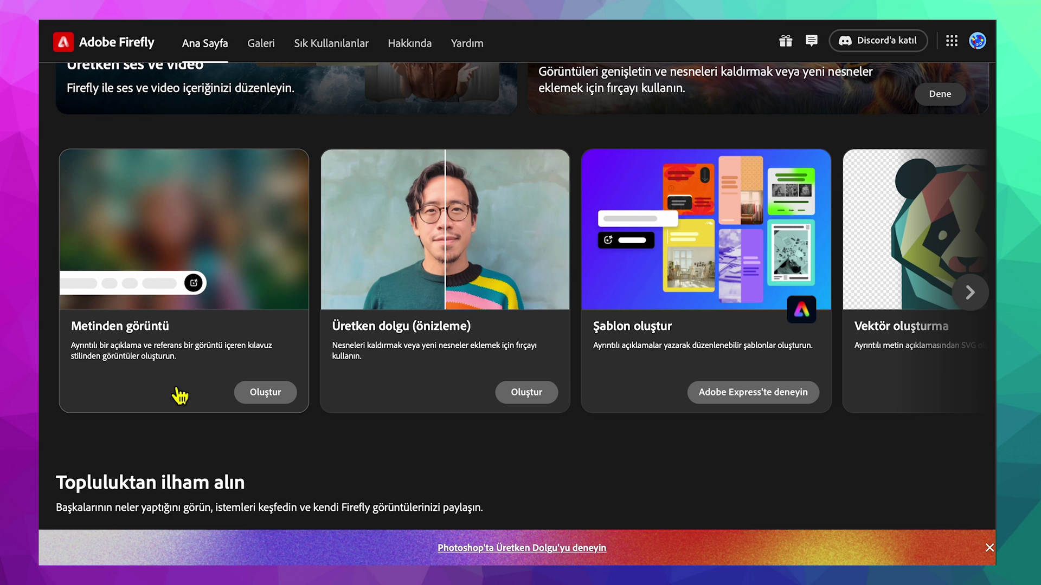
# - Open the Text to Image generator and scroll through its page
pyautogui.click(267, 392)
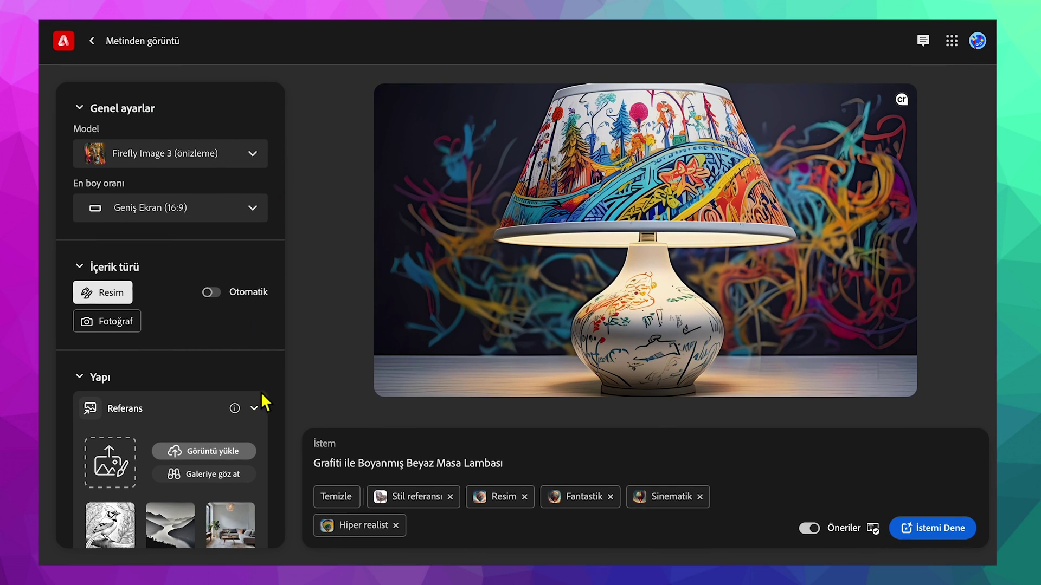
pyautogui.scroll(-3, 241, 332)
pyautogui.scroll(-4, 242, 332)
pyautogui.scroll(-4, 242, 333)
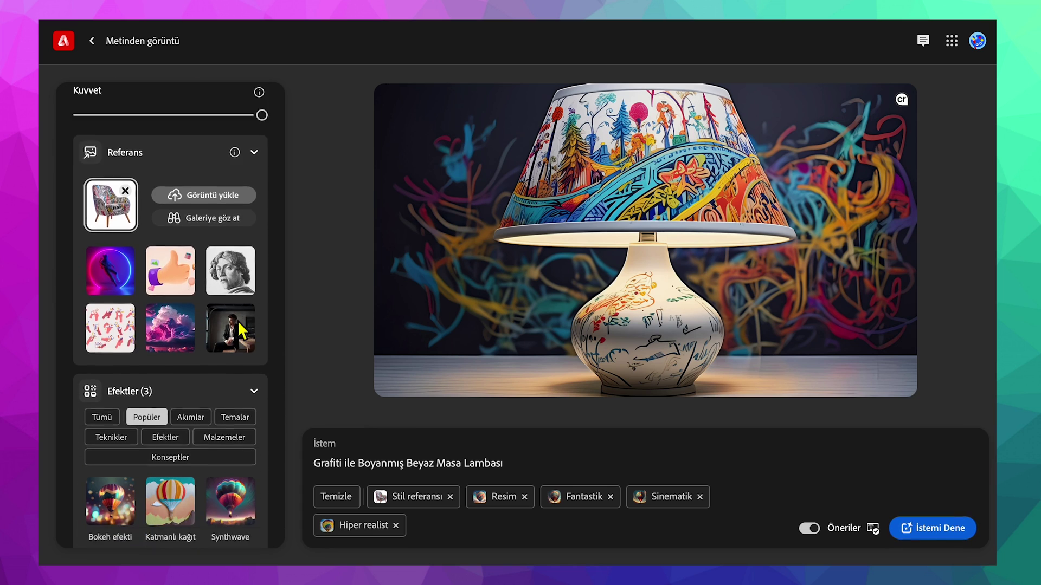
pyautogui.scroll(-3, 239, 323)
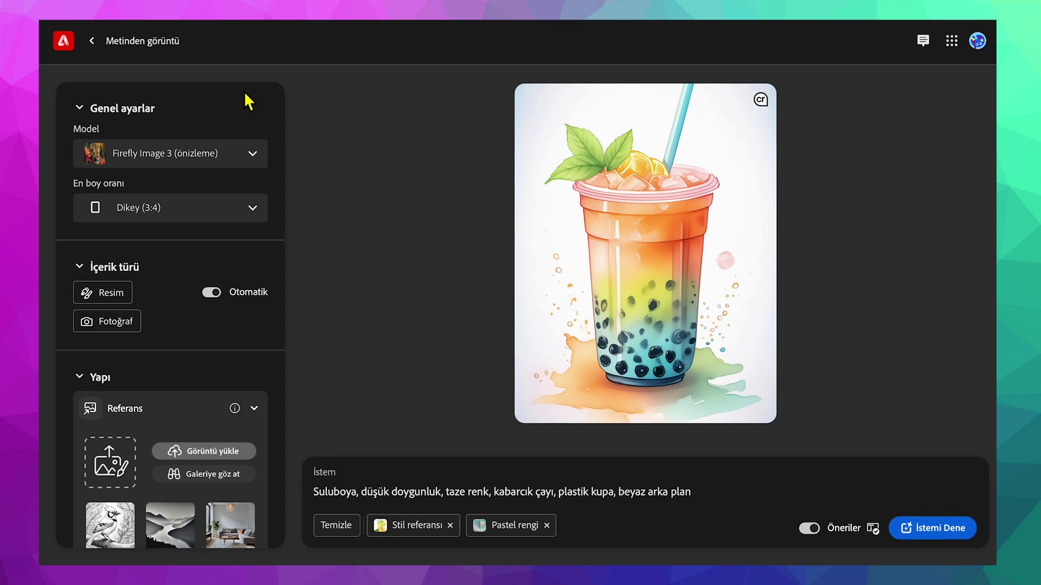
# - Set the generation model to Firefly Image 2 after briefly switching back to Image 3
pyautogui.click(262, 159)
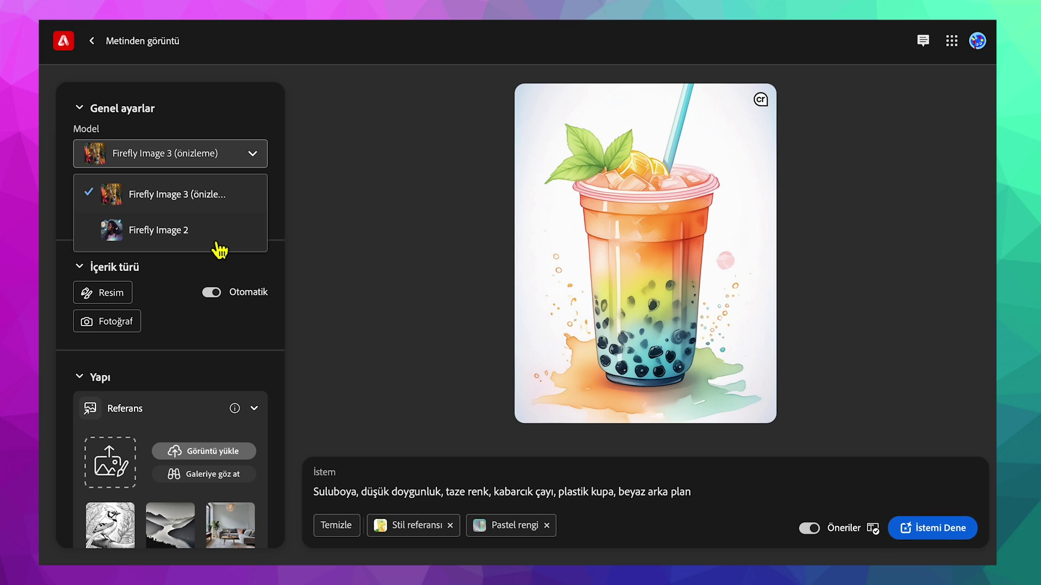
pyautogui.click(224, 230)
pyautogui.click(251, 163)
pyautogui.click(221, 201)
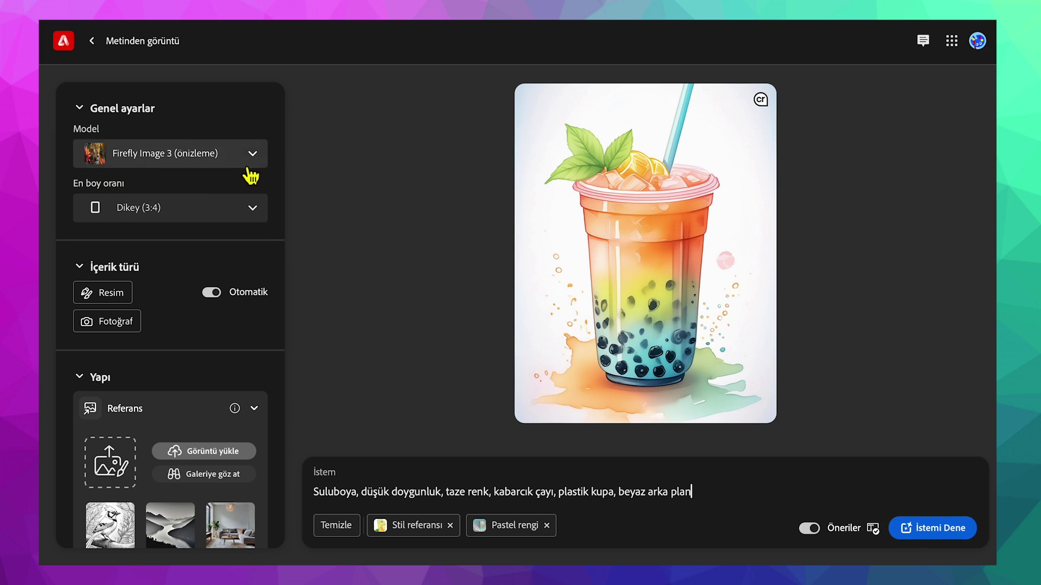
pyautogui.click(251, 164)
pyautogui.click(206, 230)
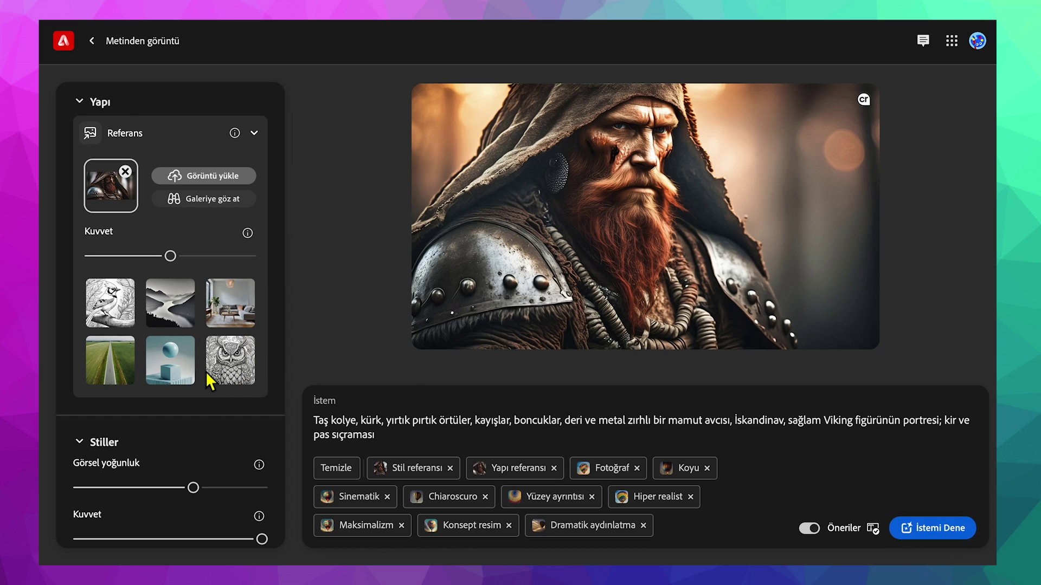
# - Drop the style reference from the Viking prompt and view the top-left result full-size
pyautogui.click(450, 468)
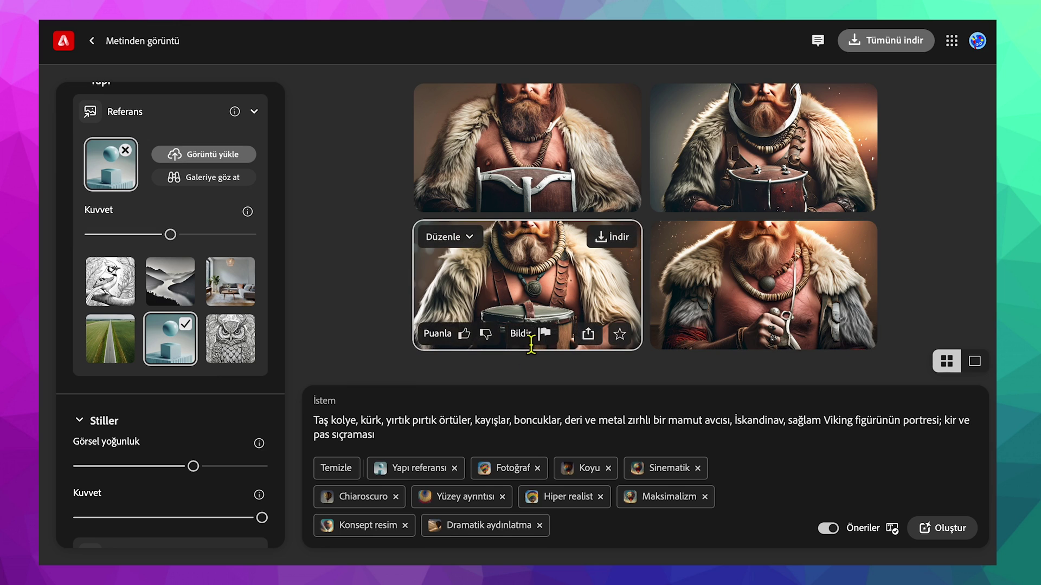
pyautogui.moveTo(527, 148)
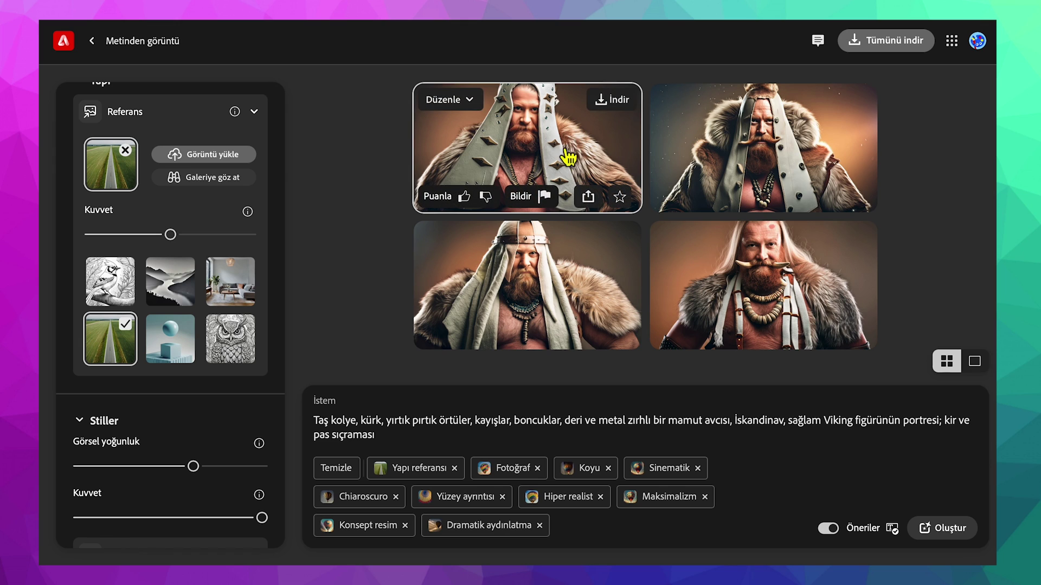
pyautogui.click(566, 154)
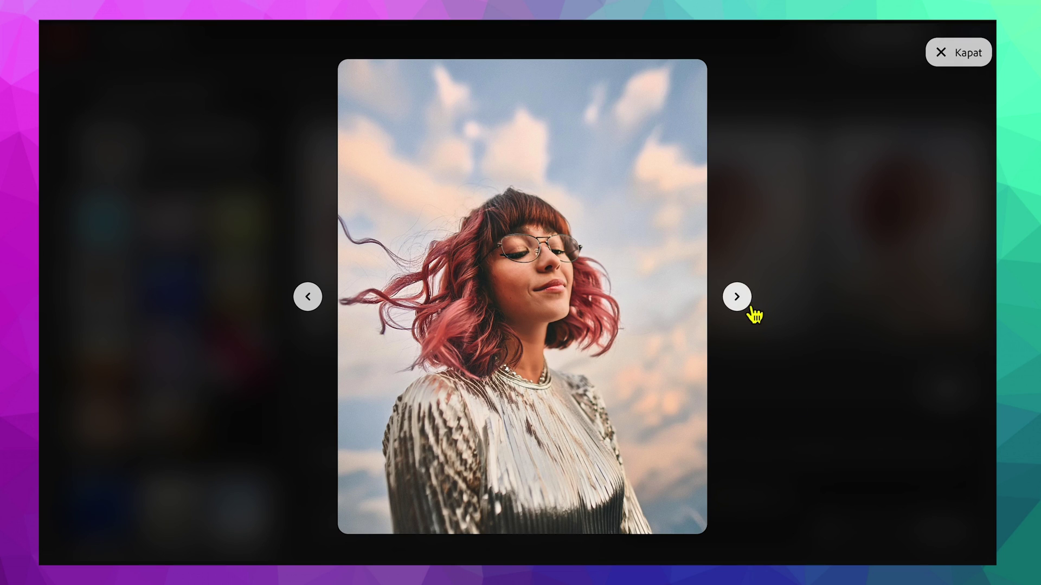
# - View the restyled portraits full-size, stepping to the next one
pyautogui.click(747, 305)
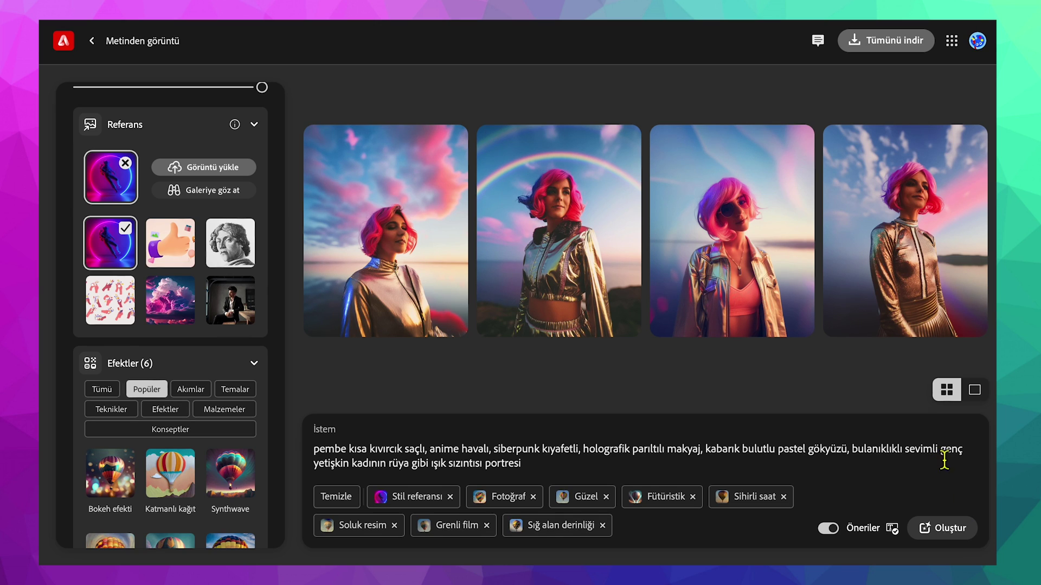
pyautogui.click(438, 261)
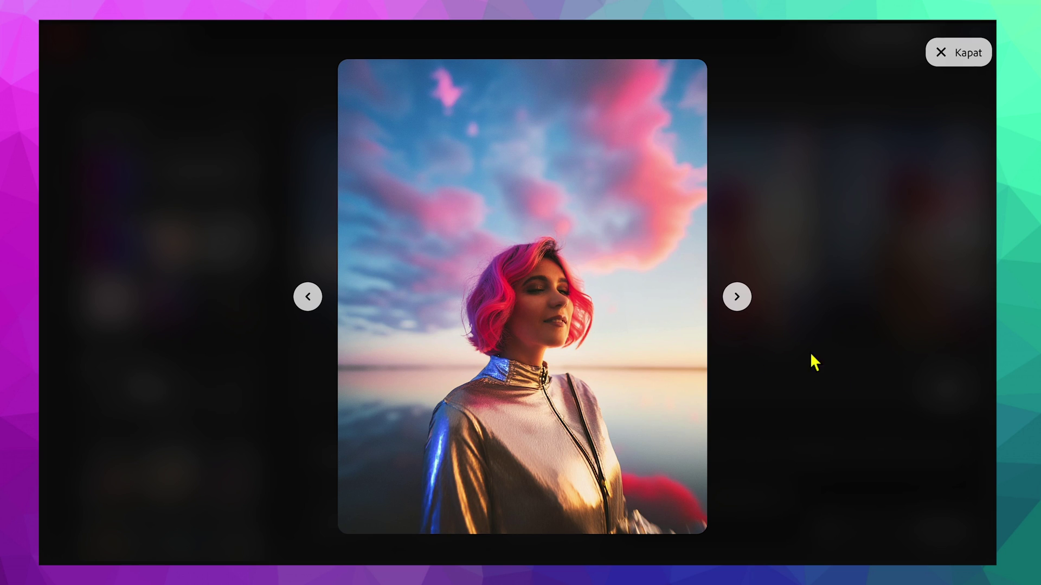
pyautogui.click(750, 309)
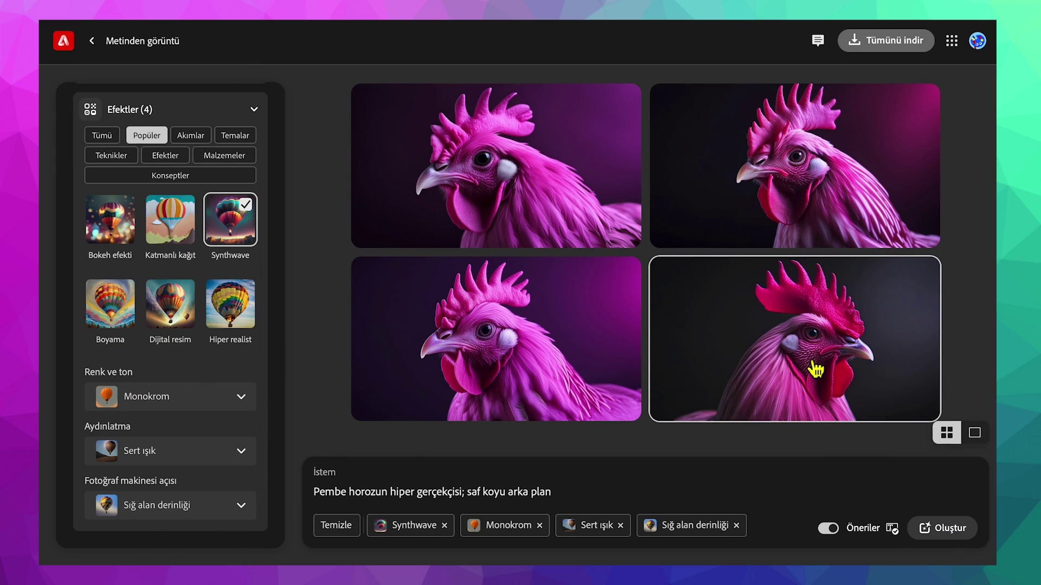
# - Step through the pink rooster images in the full-size viewer
pyautogui.click(524, 374)
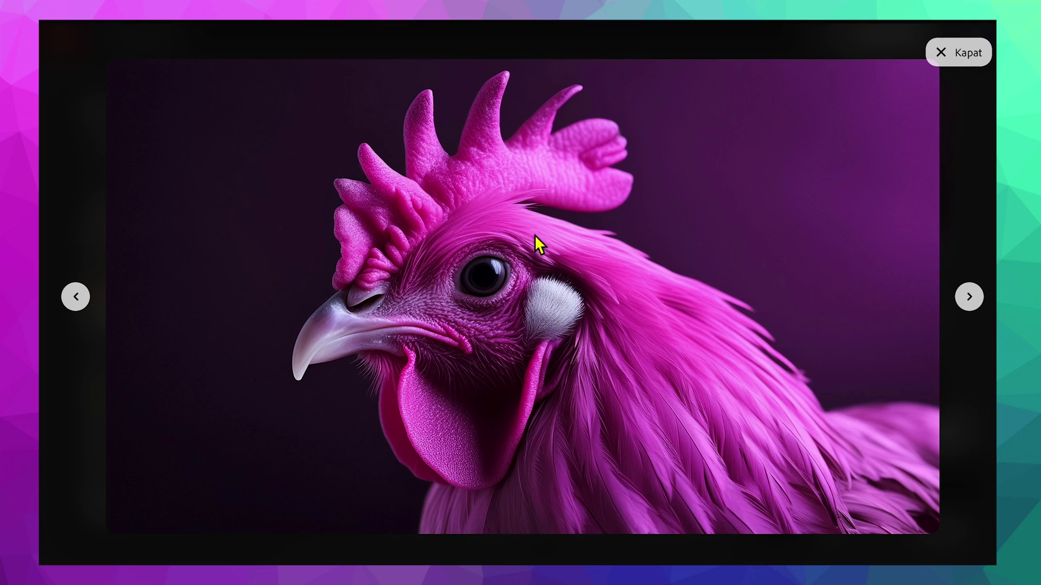
pyautogui.click(969, 297)
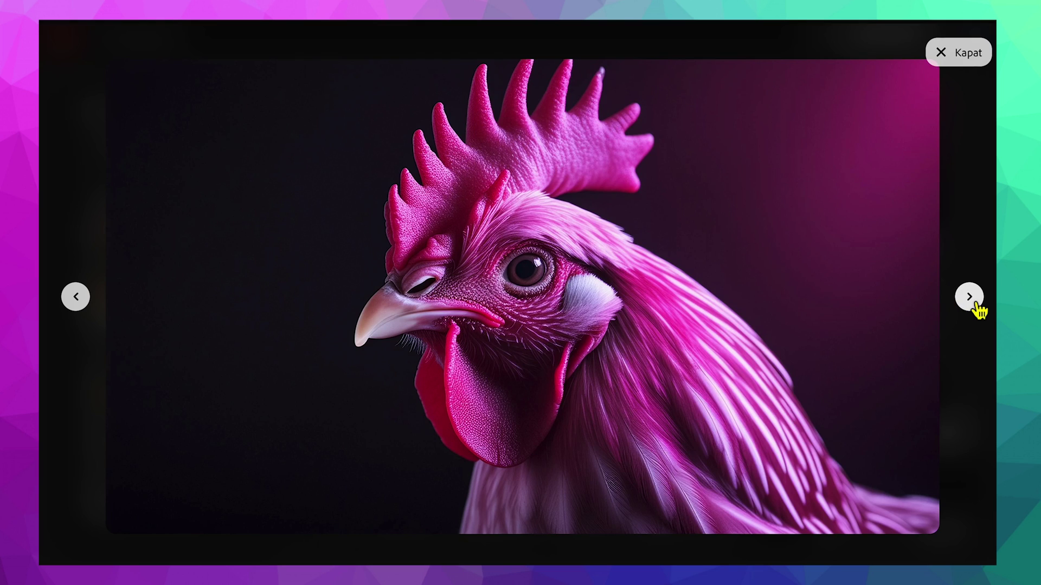
pyautogui.click(970, 298)
# - Mask the rooster's comb for Generative Fill, reuse the quilled animals, and send the elephants to Express
pyautogui.click(161, 77)
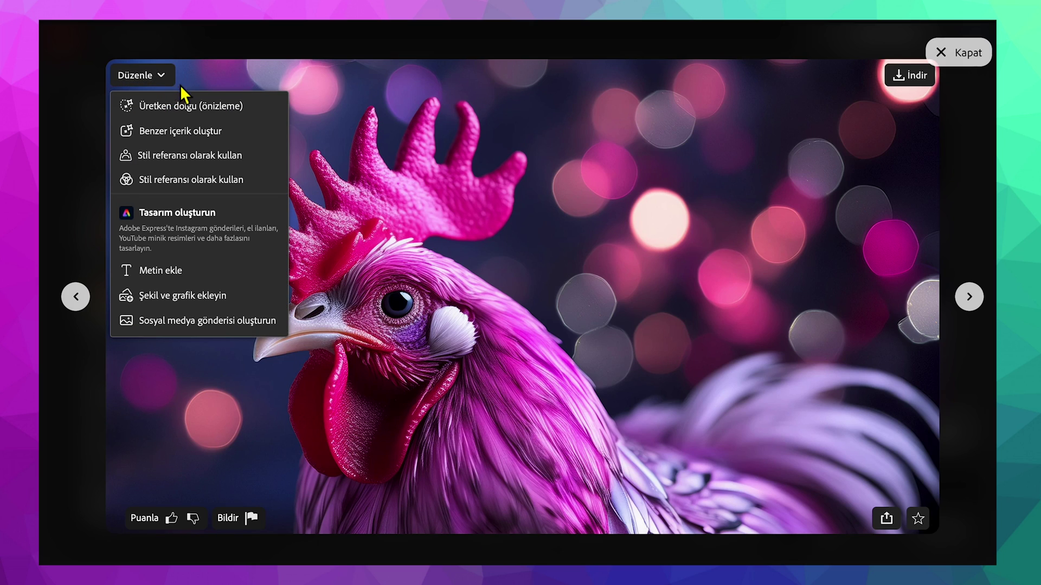
pyautogui.click(216, 111)
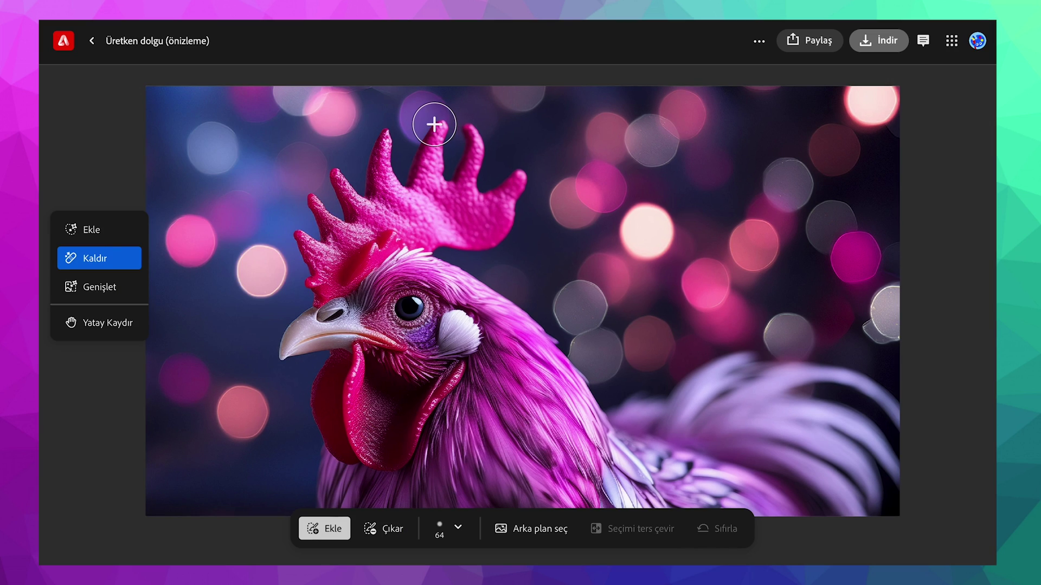
pyautogui.moveTo(435, 121); pyautogui.dragTo(428, 178)
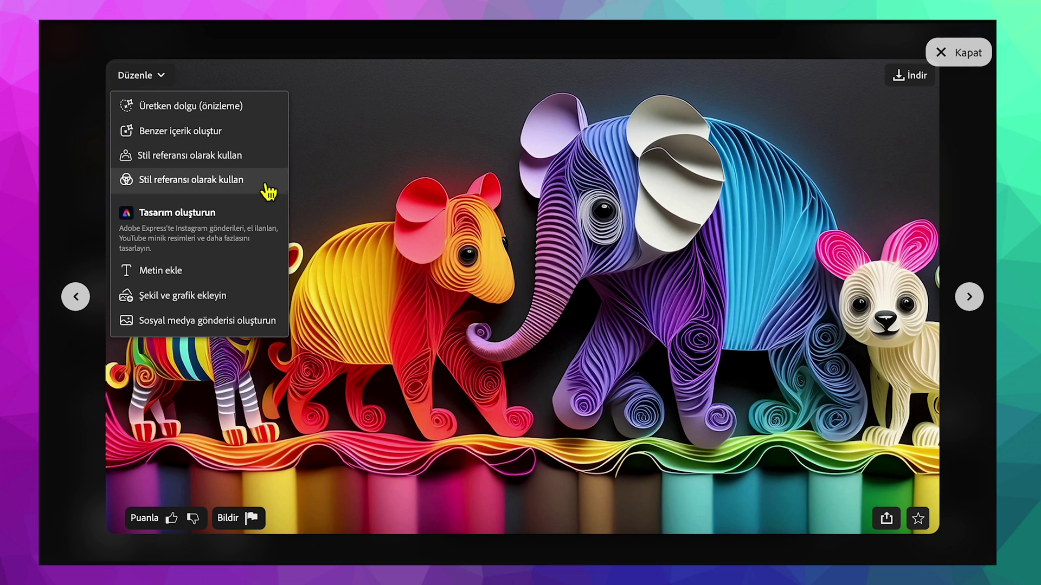
pyautogui.click(262, 155)
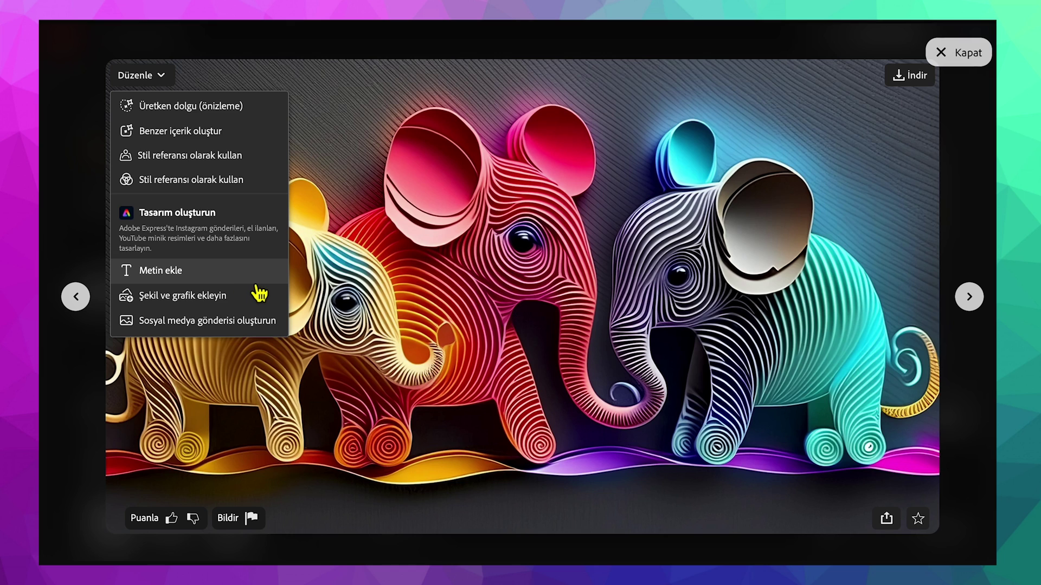
pyautogui.click(253, 283)
# - Type 'Adobe' on the elephant design, narrow its text box and move it top-left
pyautogui.write('A')
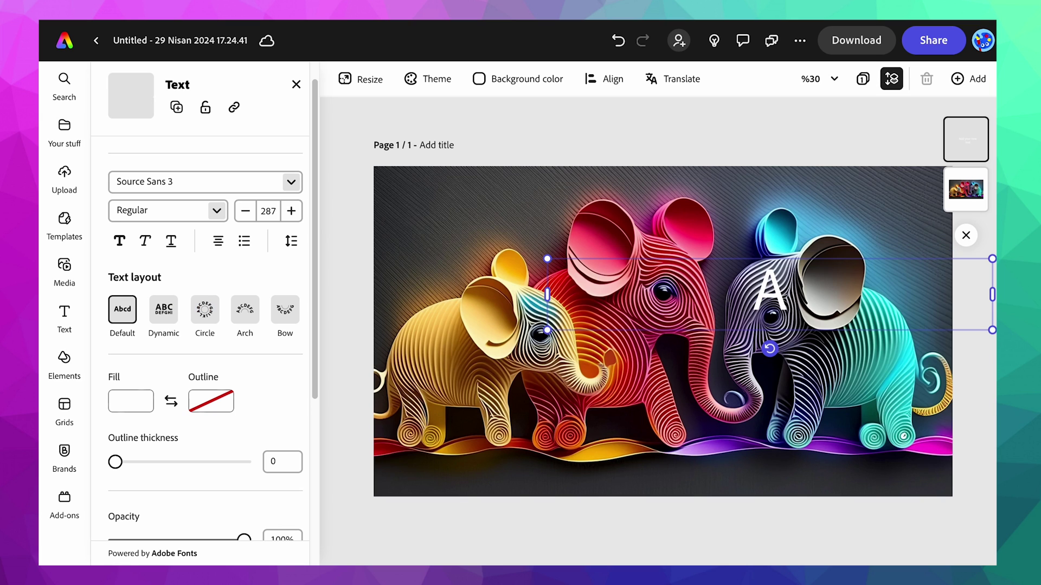
pyautogui.write('dobe')
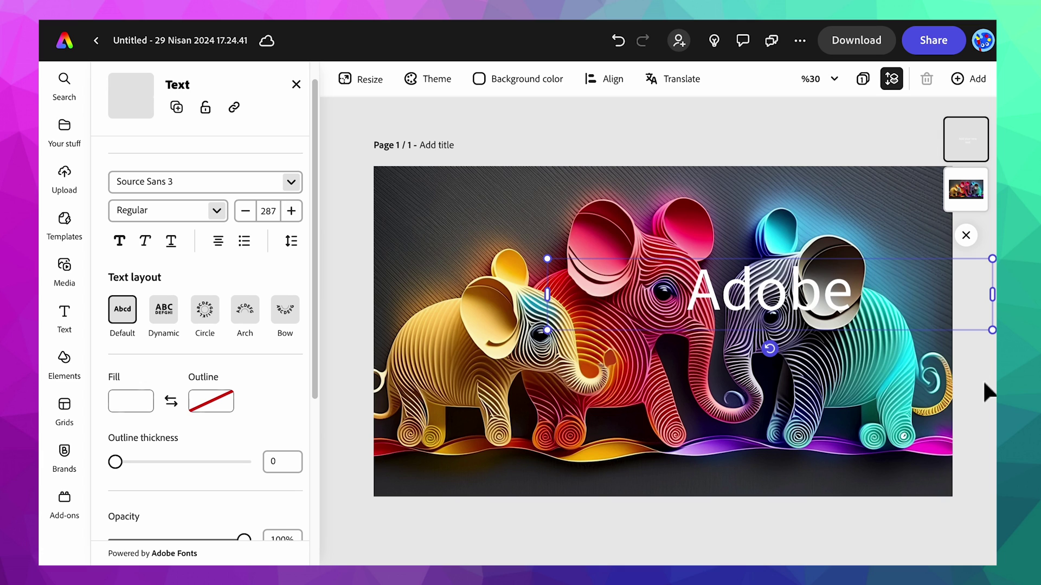
pyautogui.press('Escape')
pyautogui.moveTo(992, 294); pyautogui.dragTo(748, 294)
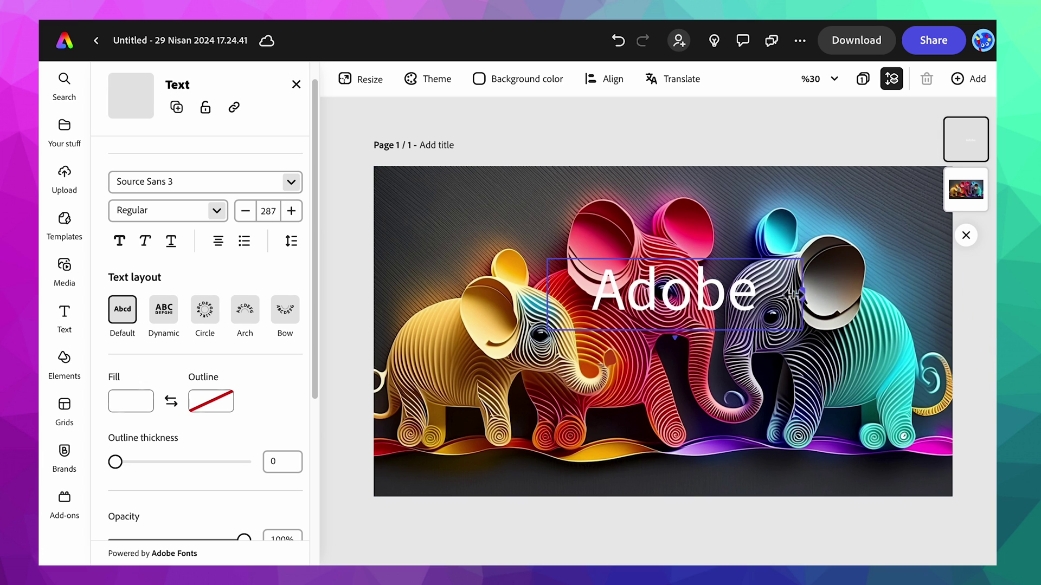
pyautogui.click(940, 328)
pyautogui.moveTo(668, 300); pyautogui.dragTo(492, 221)
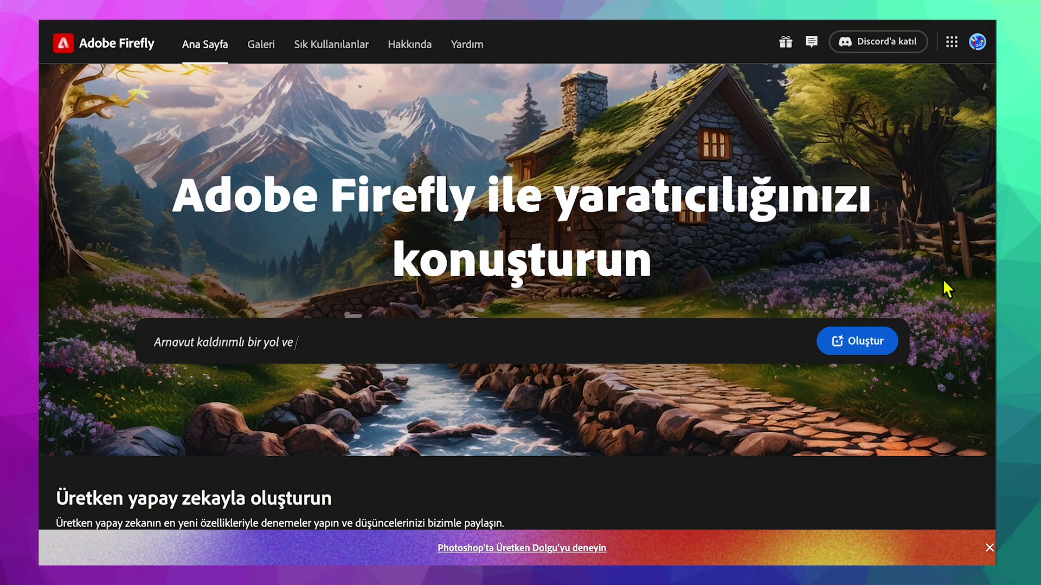
# - Scroll down the Firefly home page toward the Text to Image card
pyautogui.scroll(-5, 936, 345)
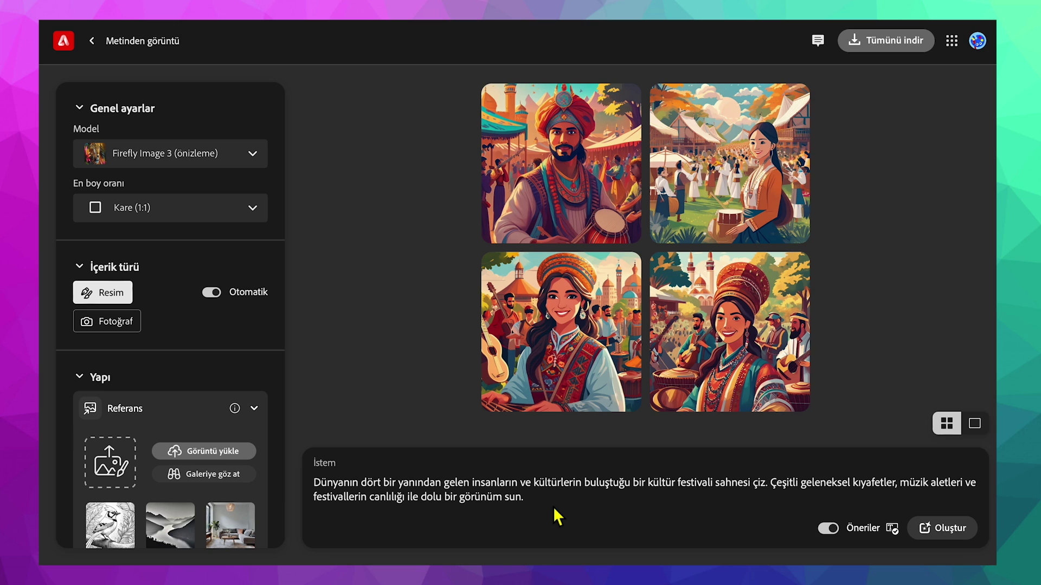
# - Set the aspect ratio to Yatay (4:3) and the content type to Fotoğraf
pyautogui.click(217, 214)
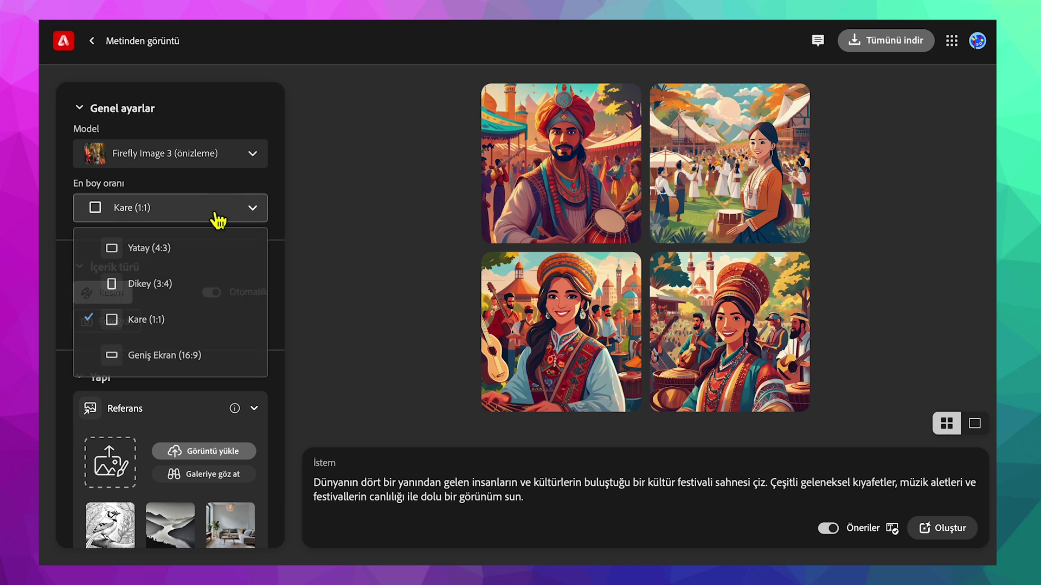
pyautogui.click(191, 260)
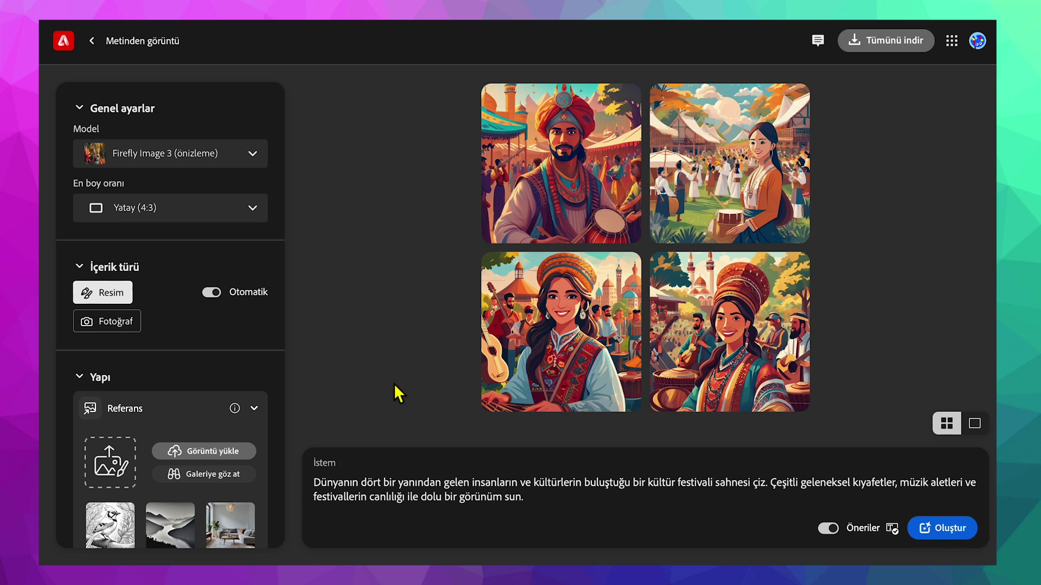
pyautogui.click(113, 326)
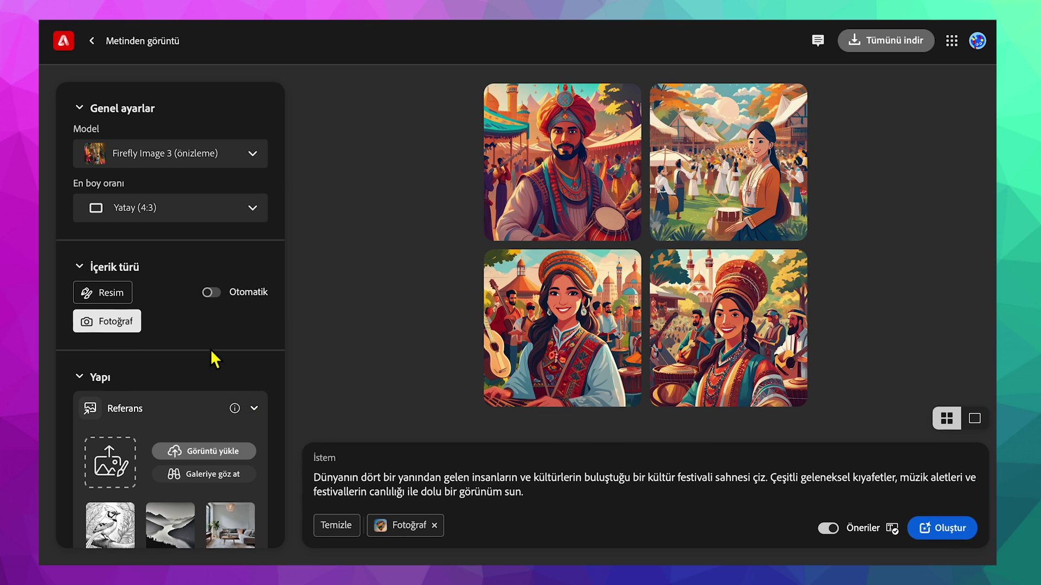
# - Step through the four landscape festival photos full-size
pyautogui.click(539, 163)
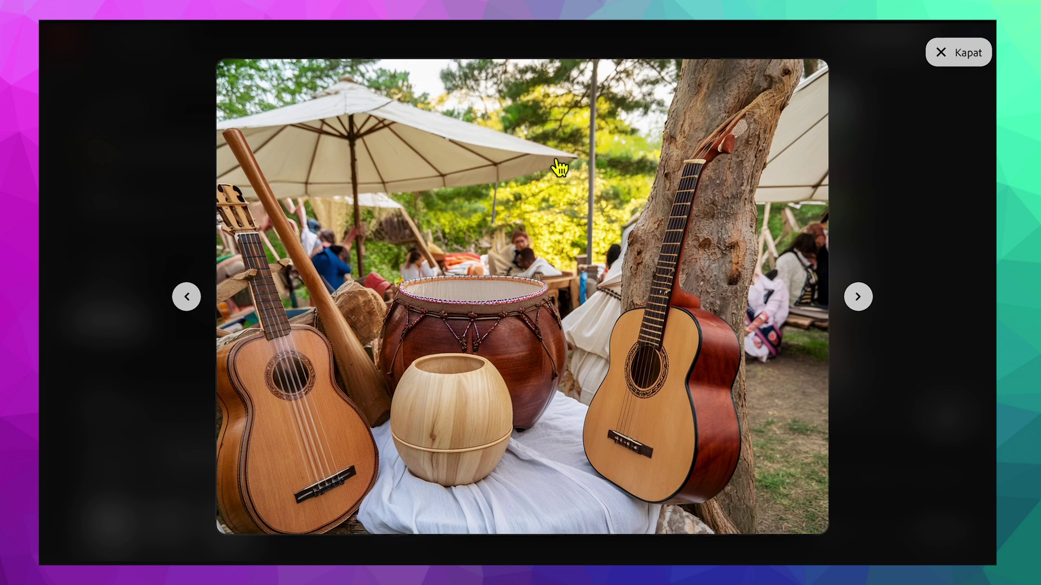
pyautogui.click(856, 306)
pyautogui.click(873, 310)
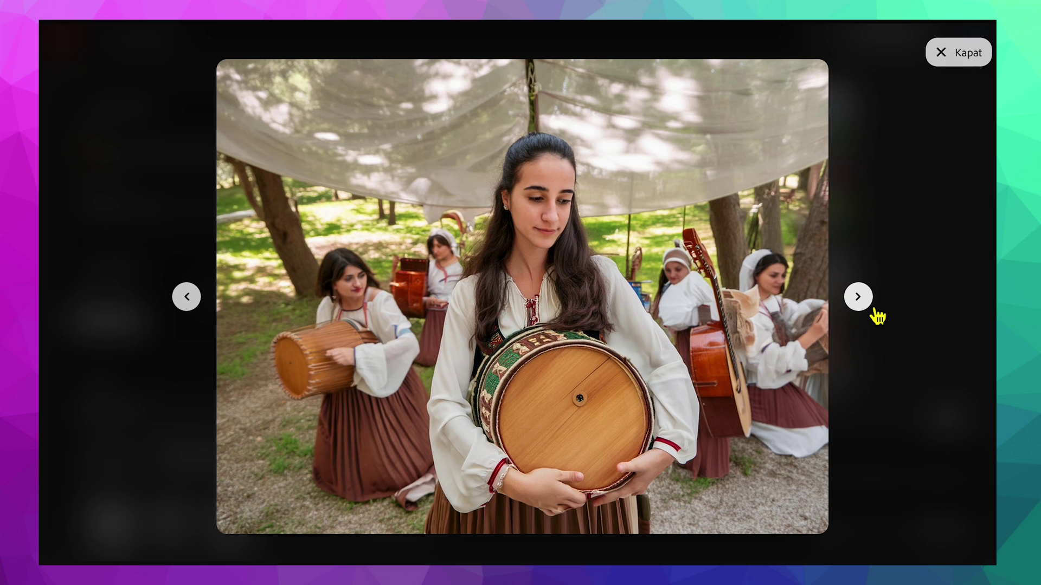
pyautogui.click(874, 310)
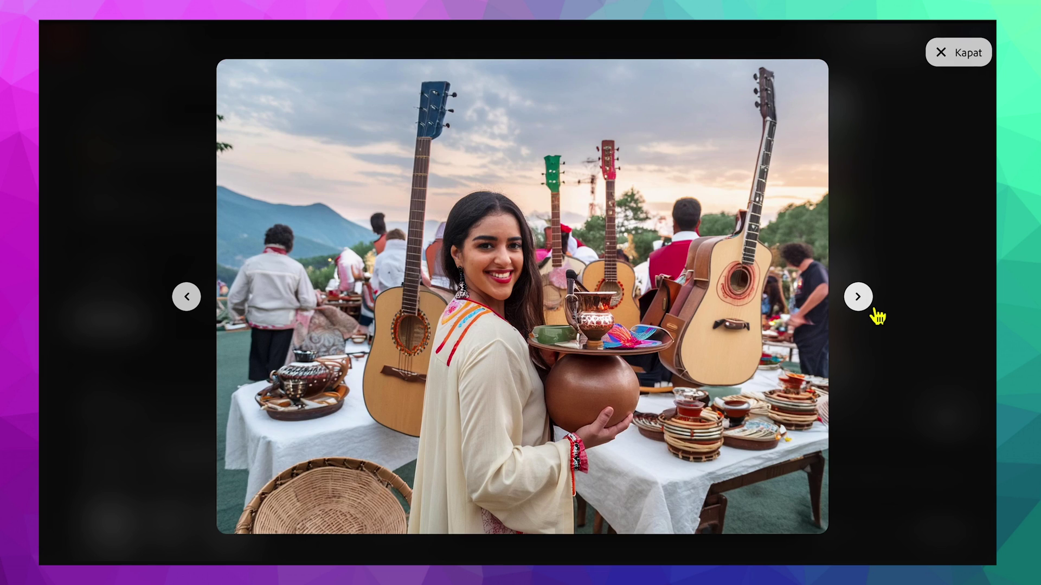
pyautogui.click(875, 313)
pyautogui.press('Escape')
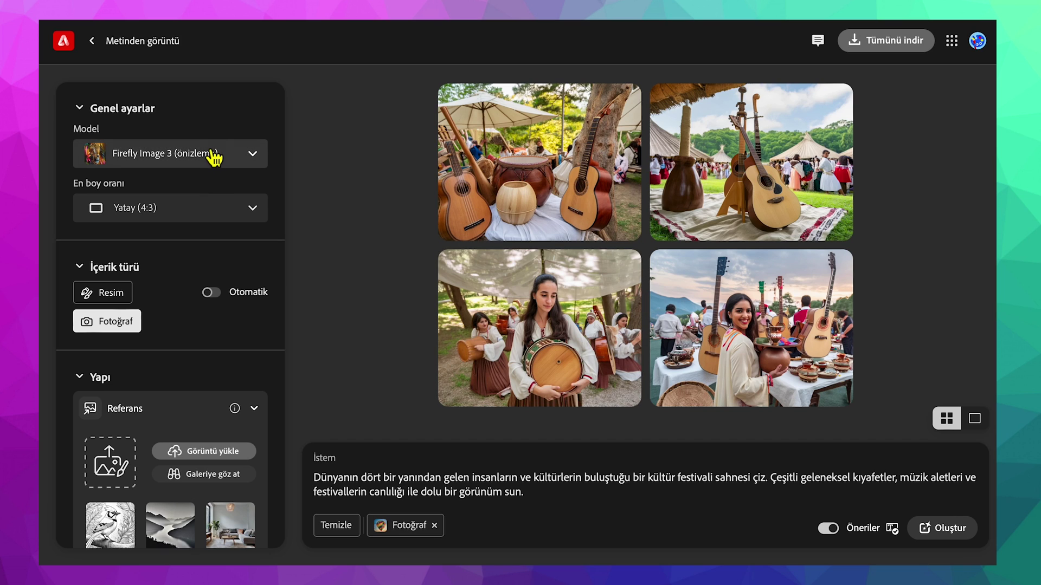
pyautogui.click(211, 159)
# - Regenerate the festival scene with Firefly Image 2 and browse the new images full-size
pyautogui.click(182, 239)
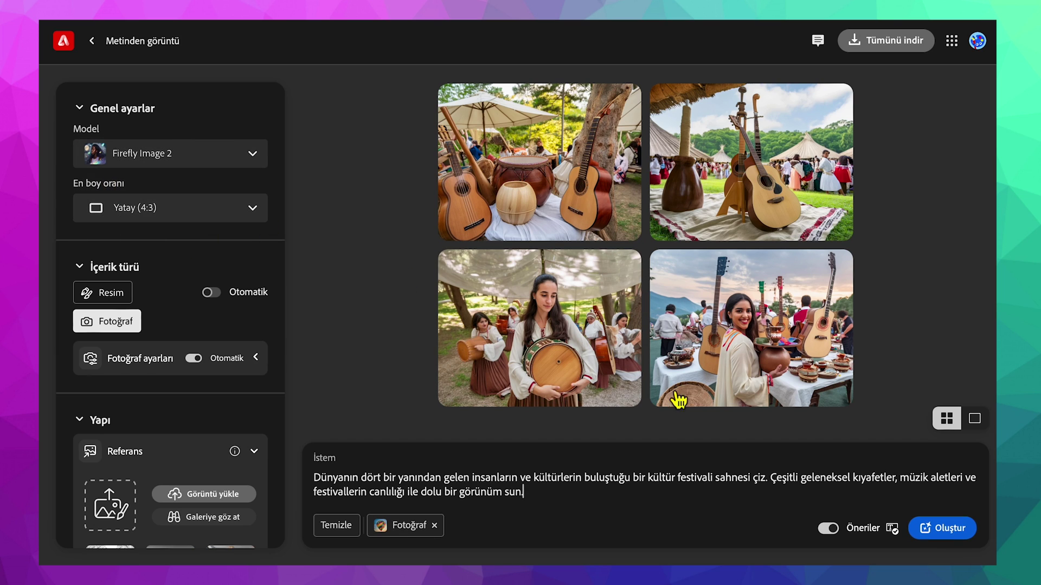
pyautogui.click(957, 544)
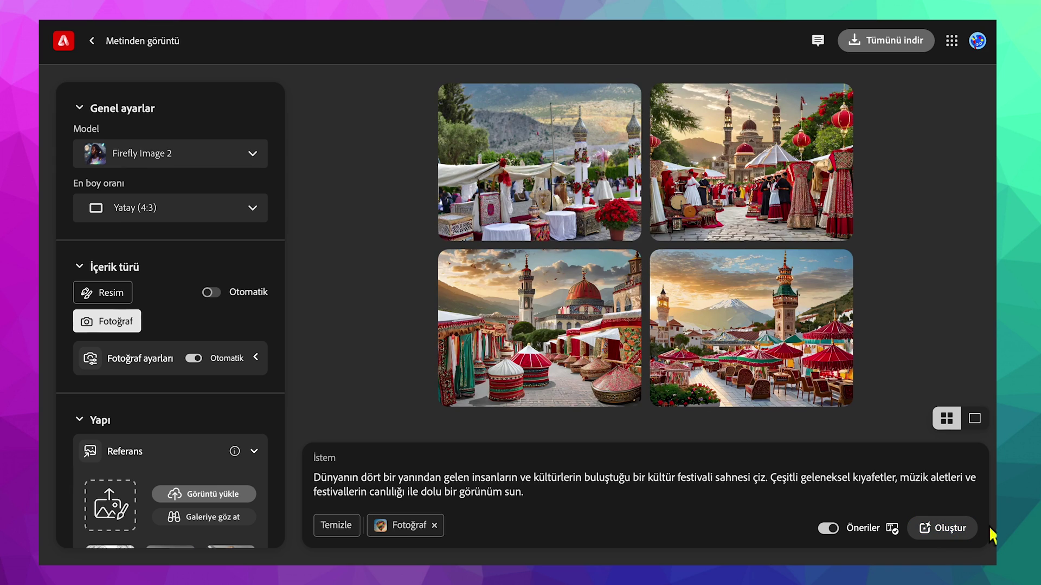
pyautogui.click(557, 163)
pyautogui.click(874, 314)
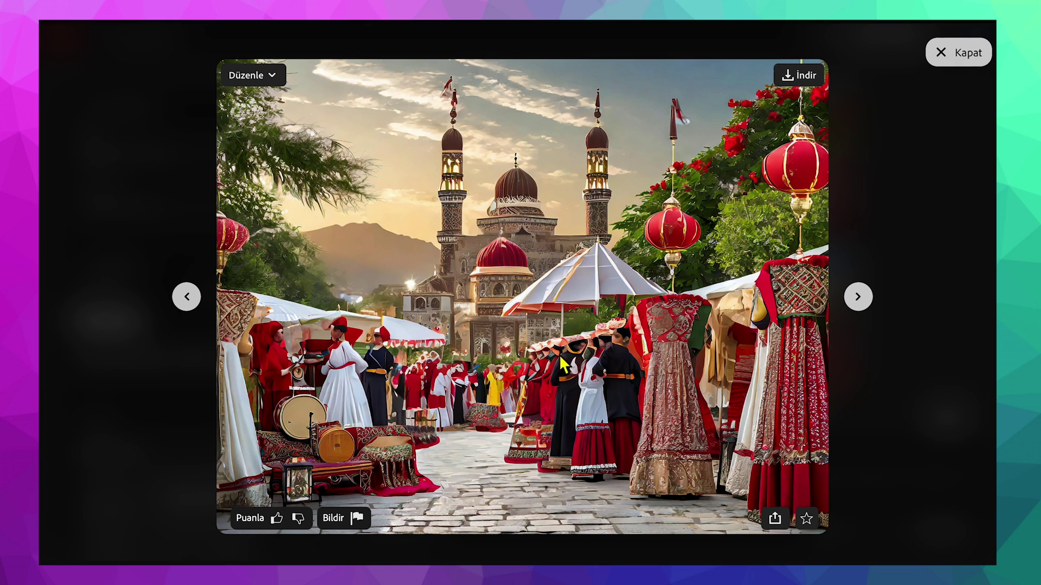
pyautogui.click(862, 306)
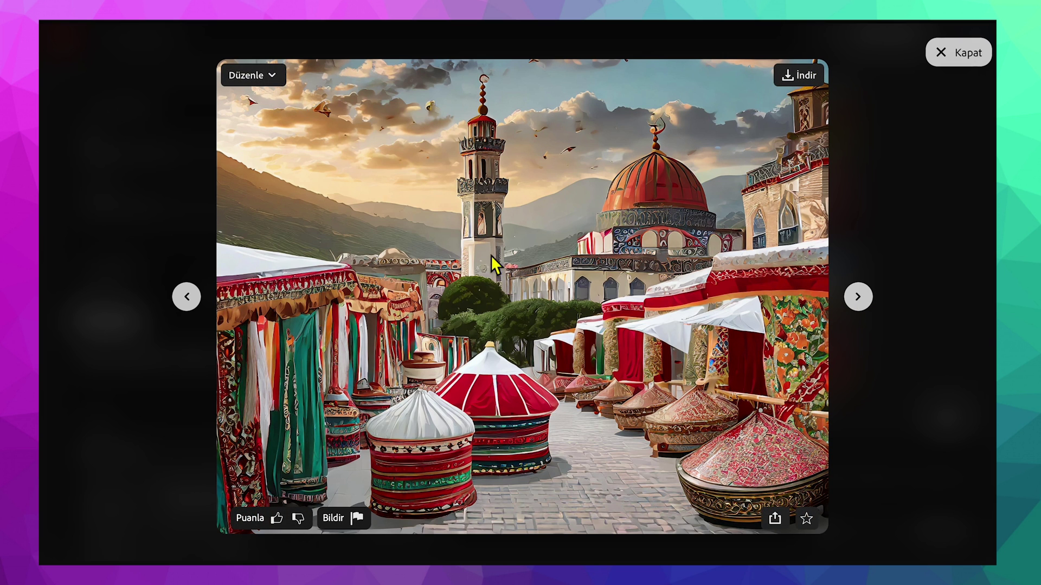
pyautogui.click(859, 299)
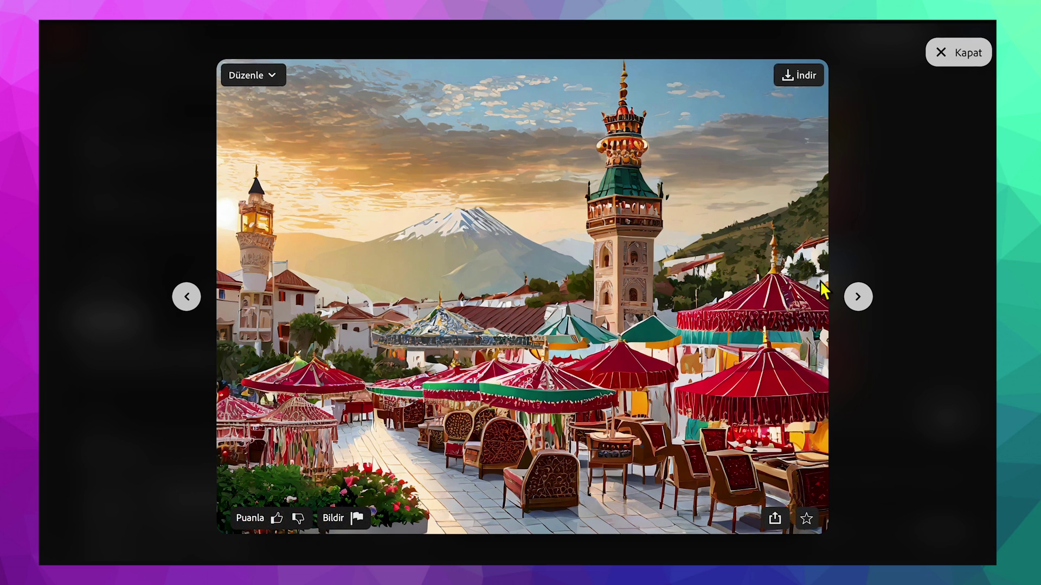
pyautogui.click(976, 60)
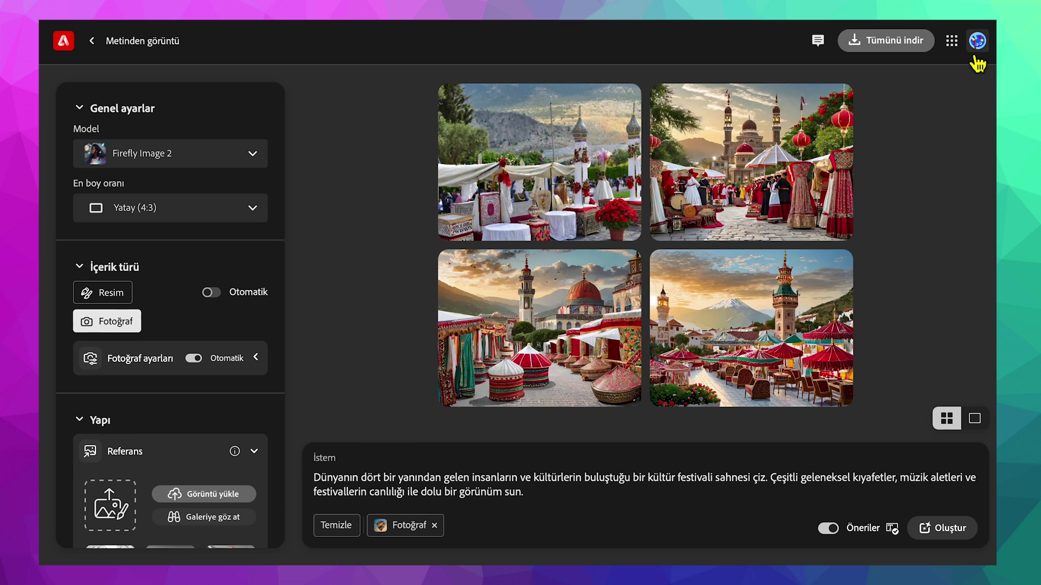
# - Switch to Firefly Image 3 and use the sphere-on-cube sample as structure reference
pyautogui.click(171, 155)
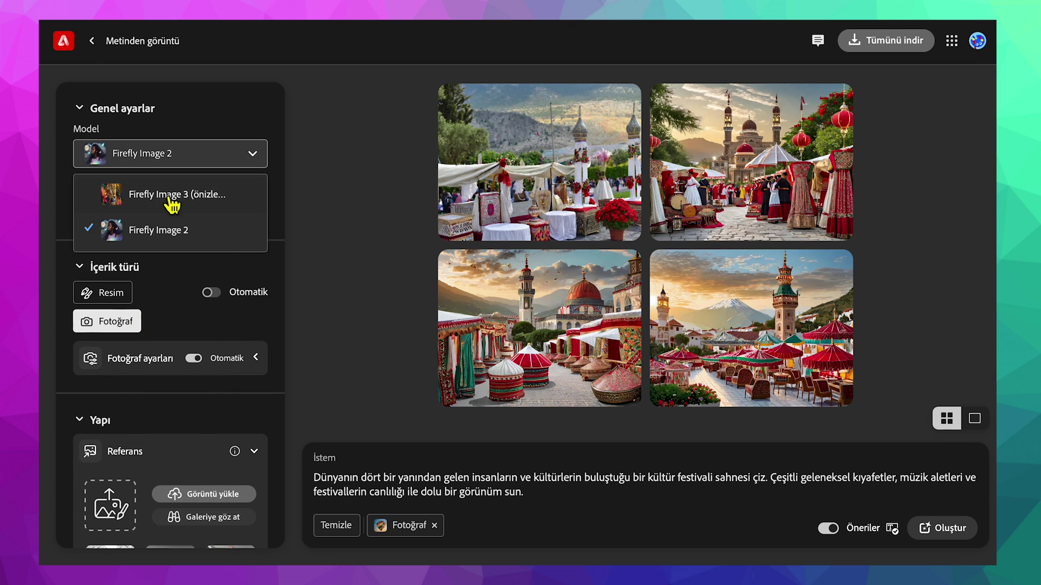
pyautogui.click(170, 201)
pyautogui.scroll(-4, 273, 291)
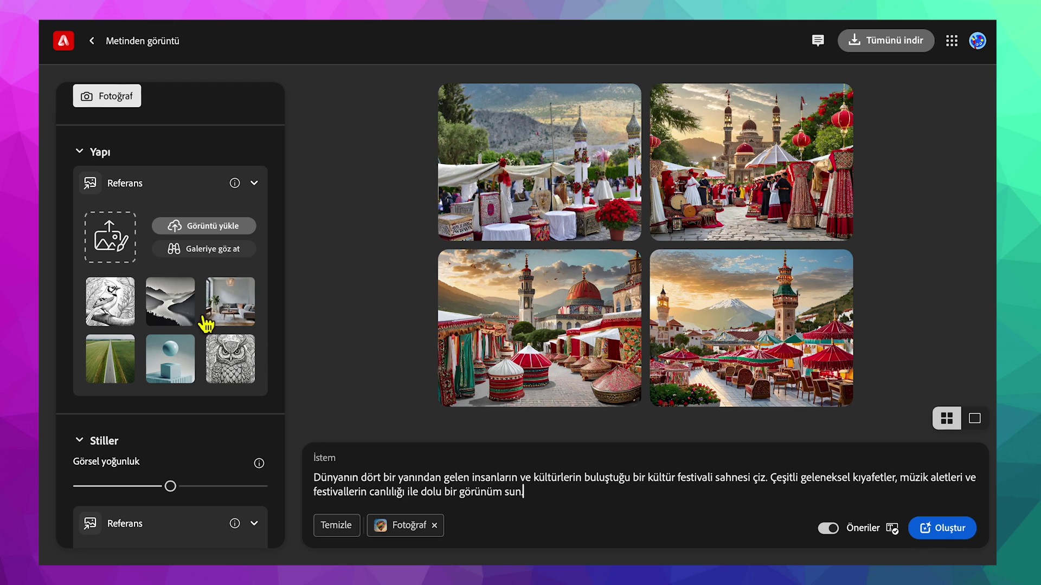
pyautogui.click(170, 374)
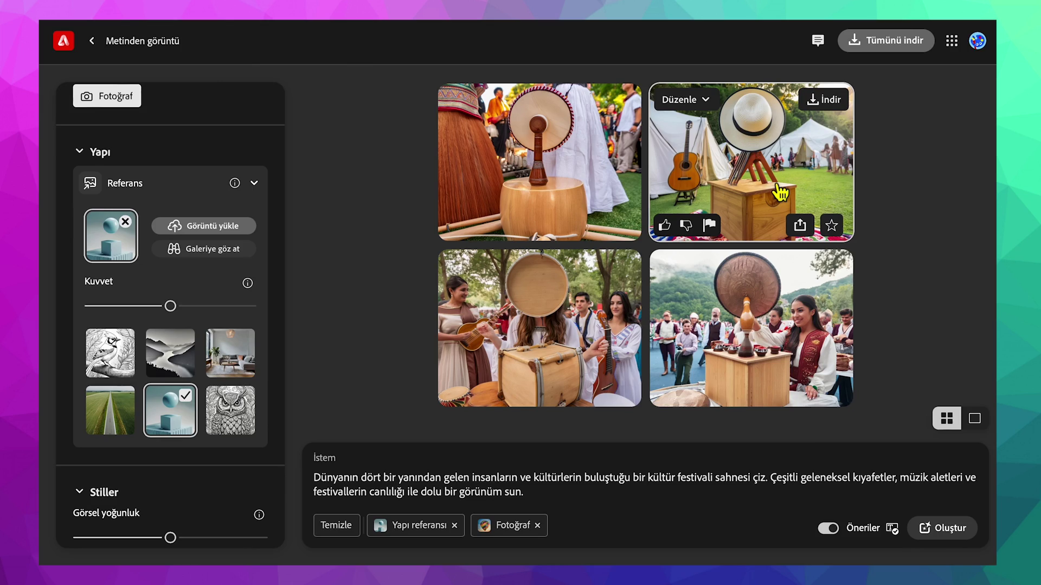
# - Browse the four cube-referenced festival photos full-size
pyautogui.click(802, 195)
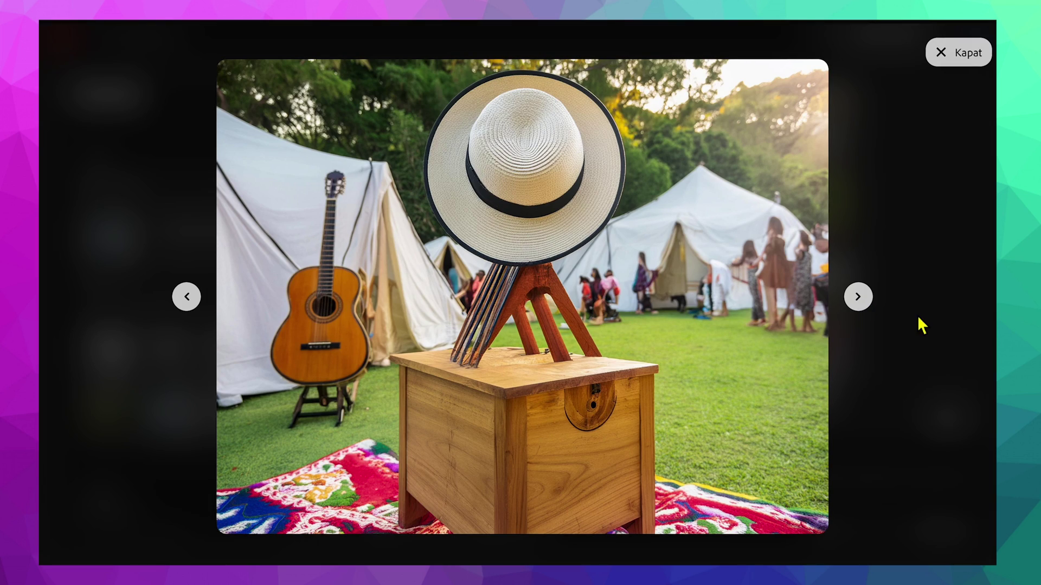
pyautogui.click(859, 299)
pyautogui.click(868, 310)
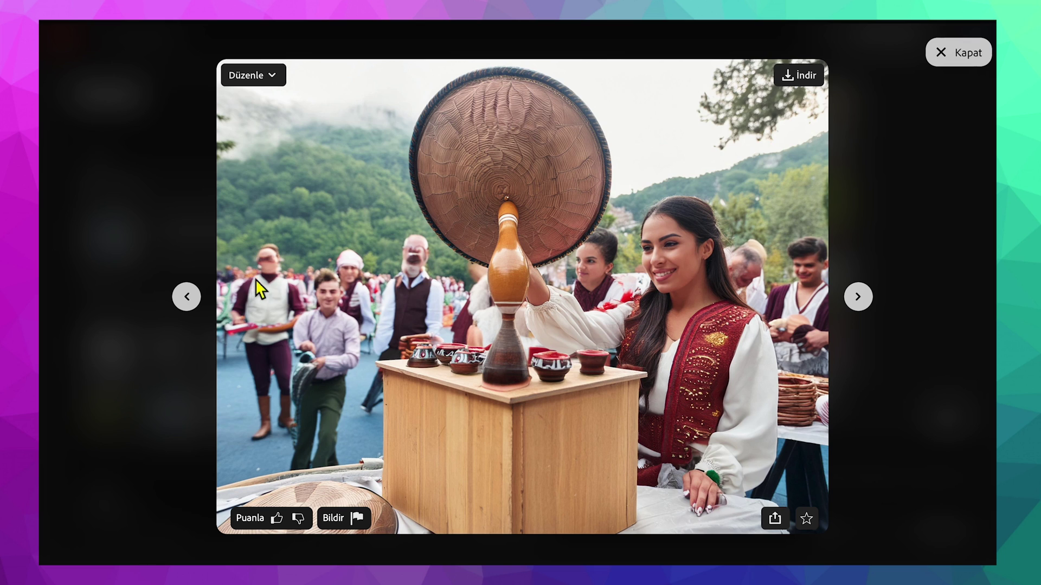
pyautogui.click(864, 308)
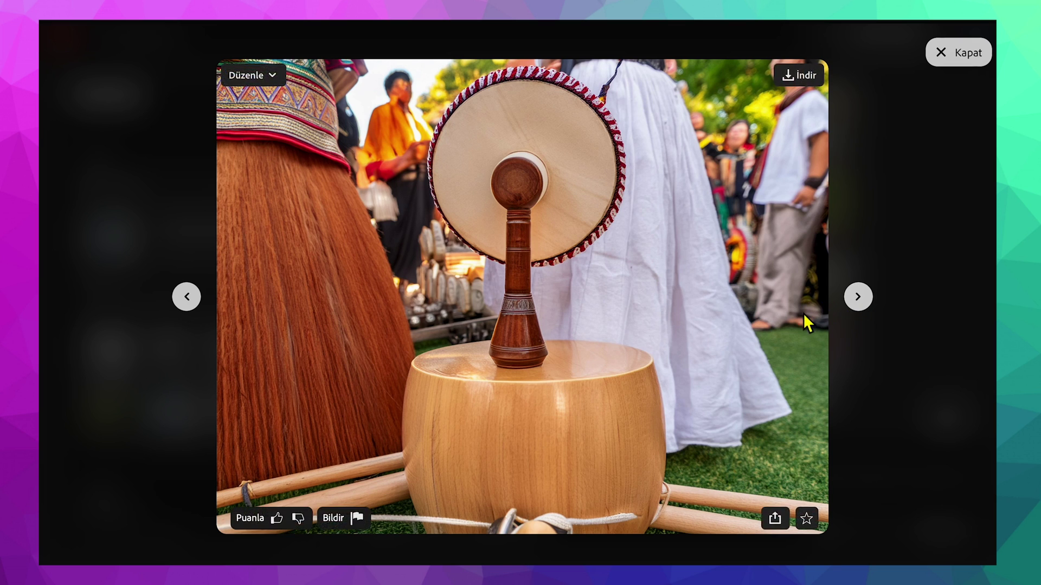
pyautogui.press('Escape')
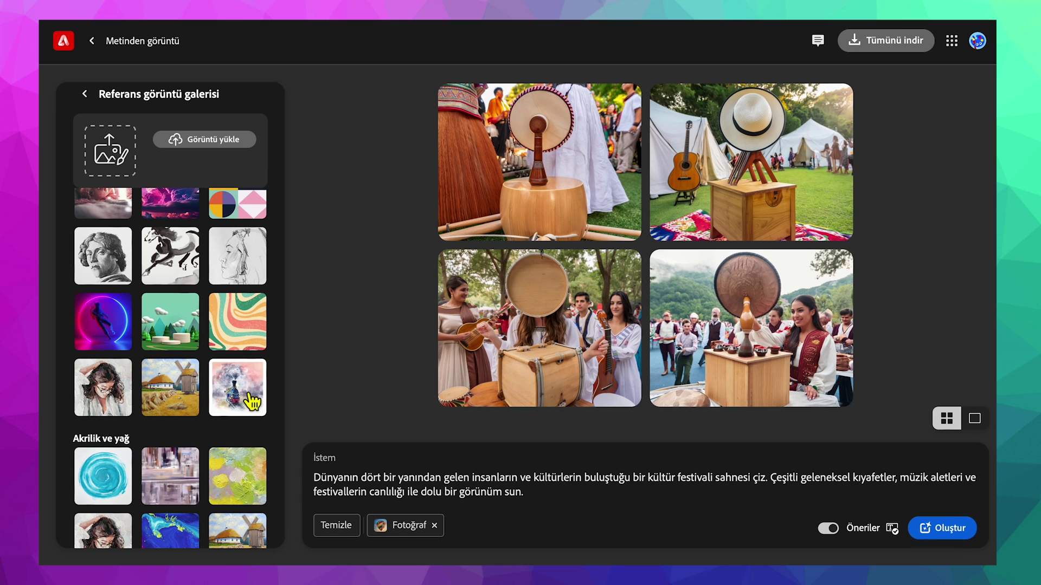
# - Apply the watercolor train style and browse, then the first Neon style and view a portrait
pyautogui.click(252, 402)
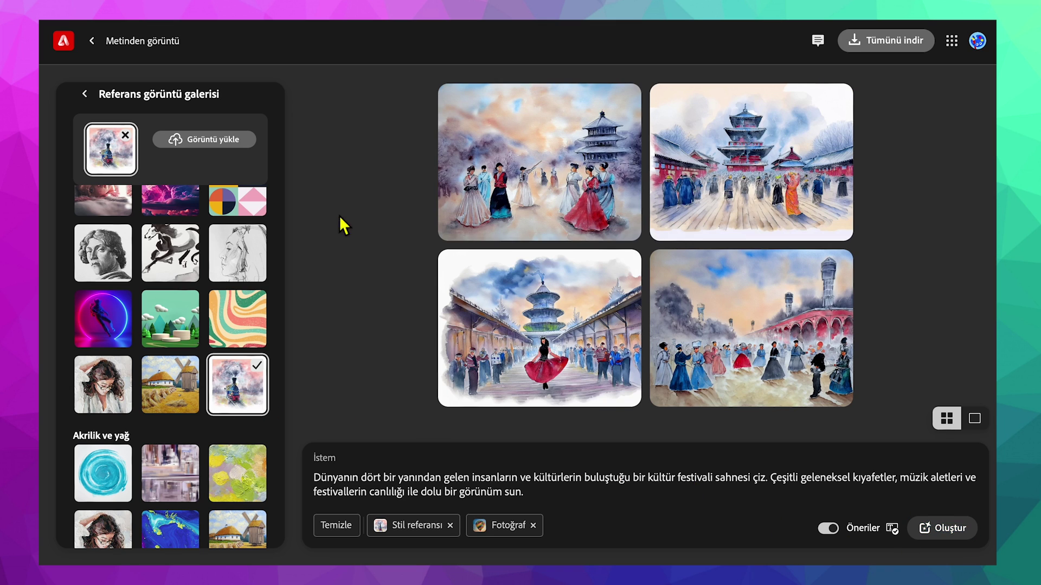
pyautogui.click(488, 206)
pyautogui.click(858, 297)
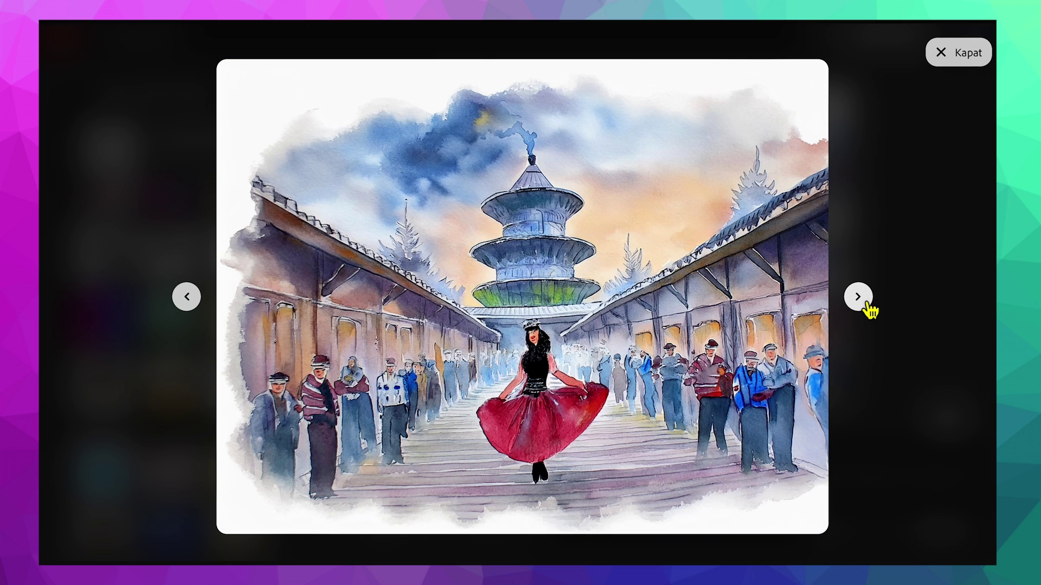
pyautogui.click(858, 297)
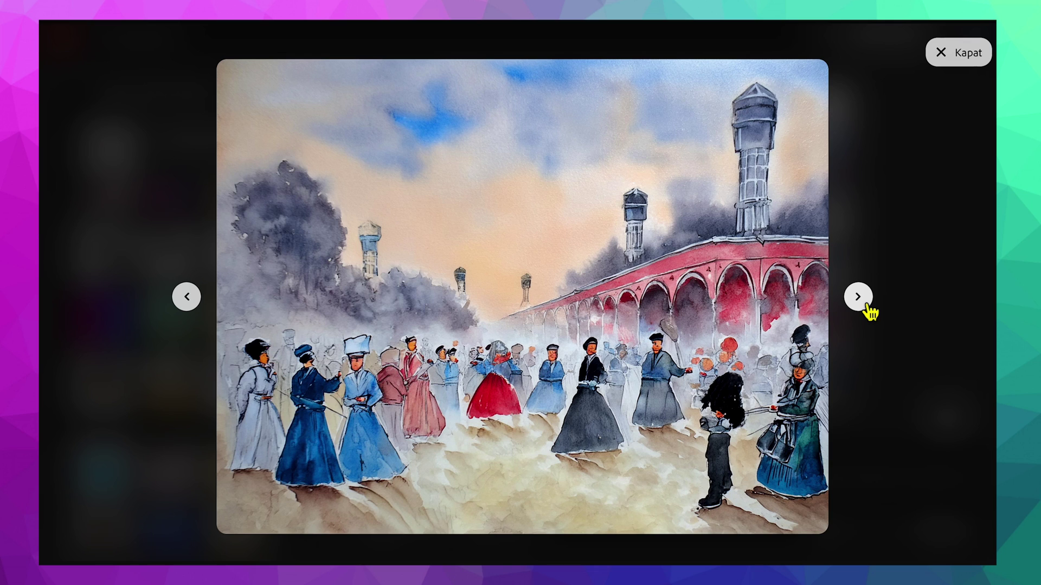
pyautogui.click(968, 52)
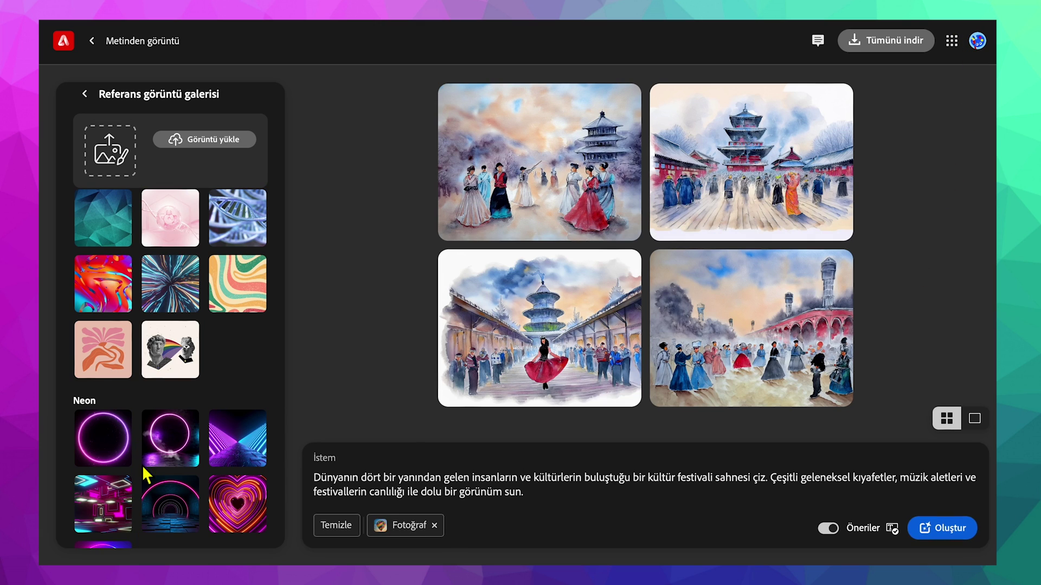
pyautogui.click(120, 458)
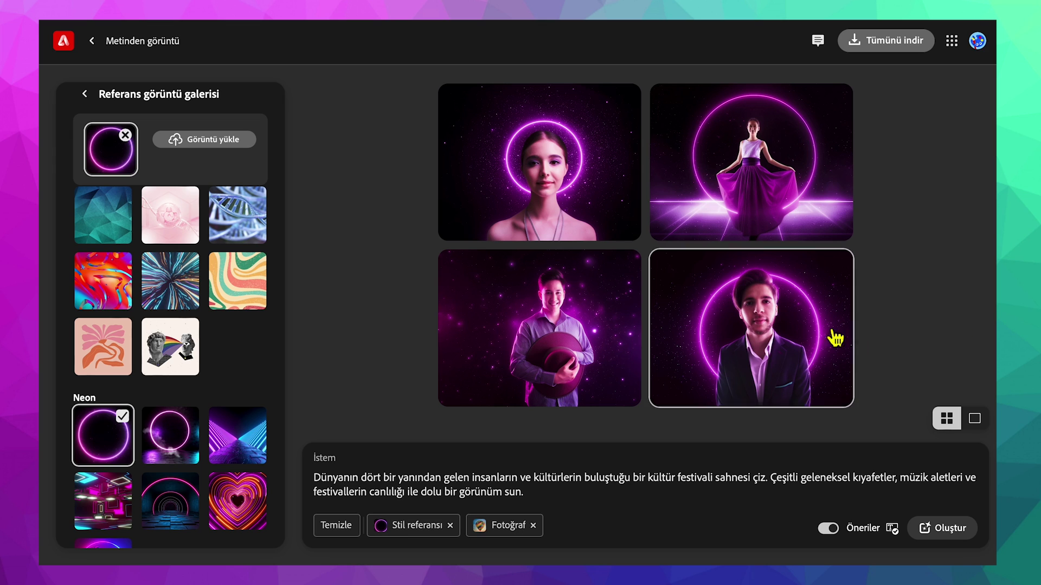
pyautogui.click(623, 206)
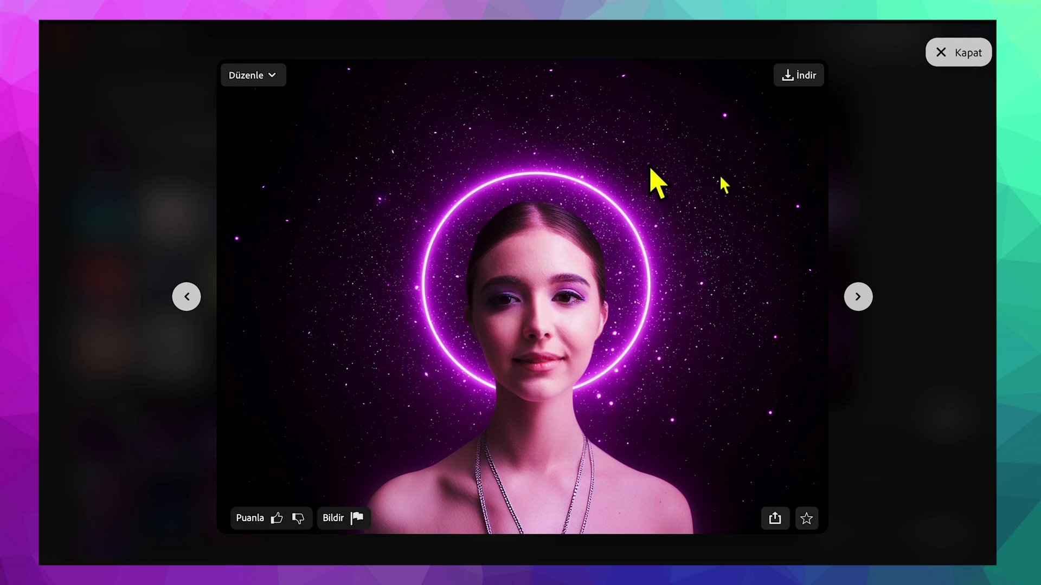
# - Browse the remaining neon-ring portraits full-size
pyautogui.click(866, 308)
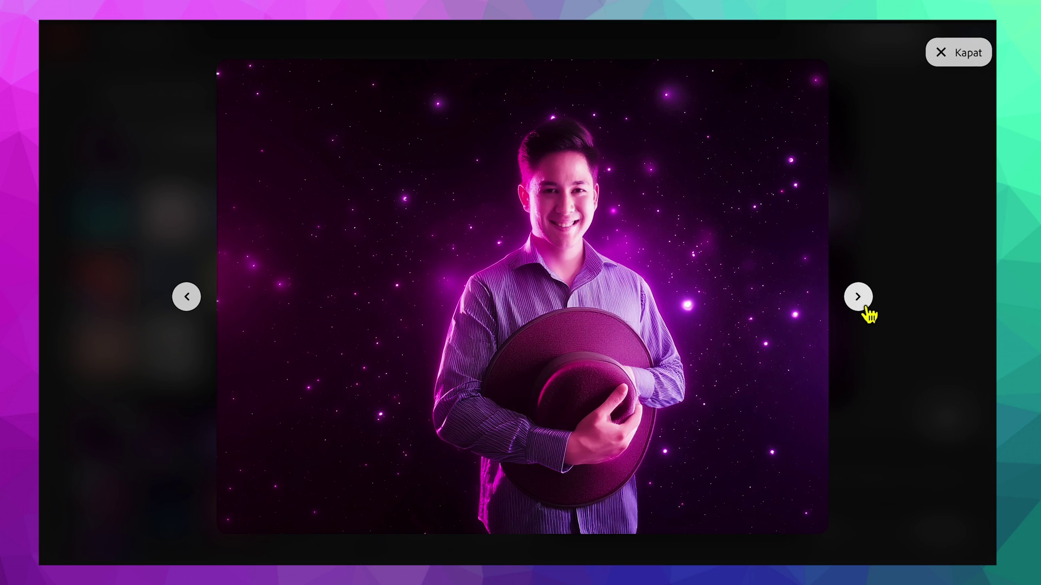
pyautogui.click(866, 312)
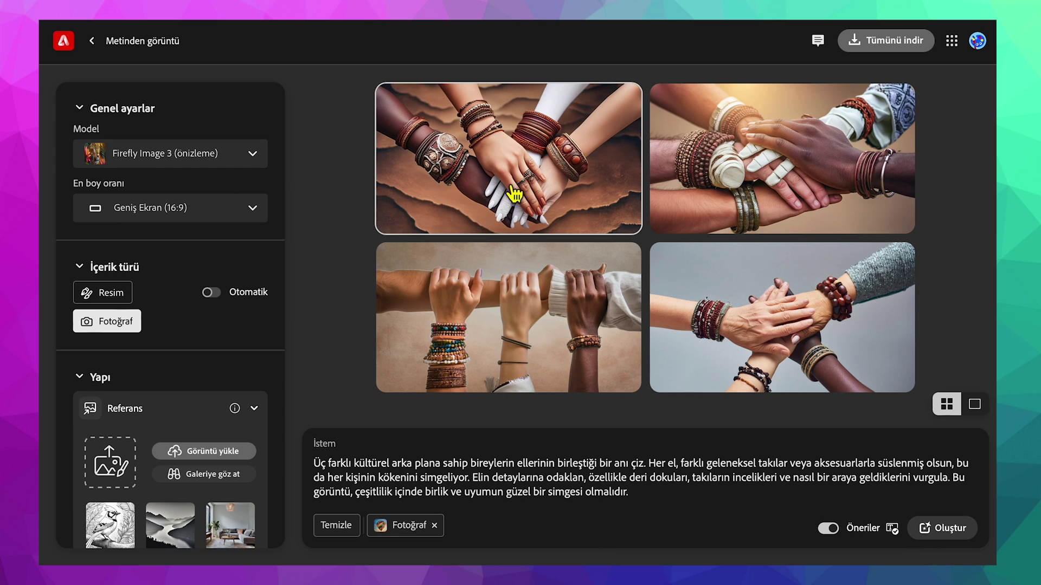
# - Review the joined-hands images full-size one by one, then close the viewer
pyautogui.click(506, 180)
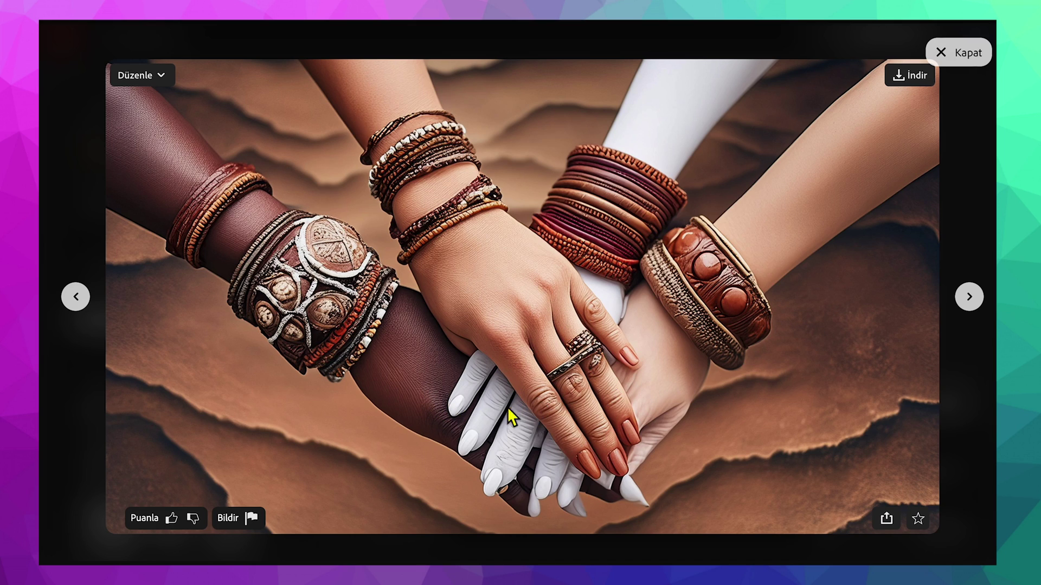
pyautogui.click(970, 303)
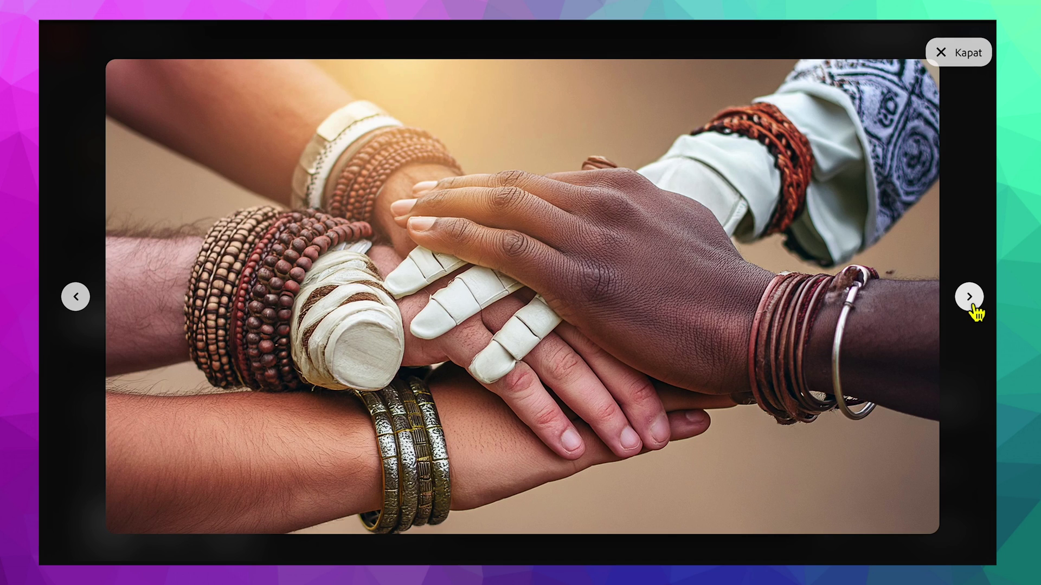
pyautogui.click(970, 298)
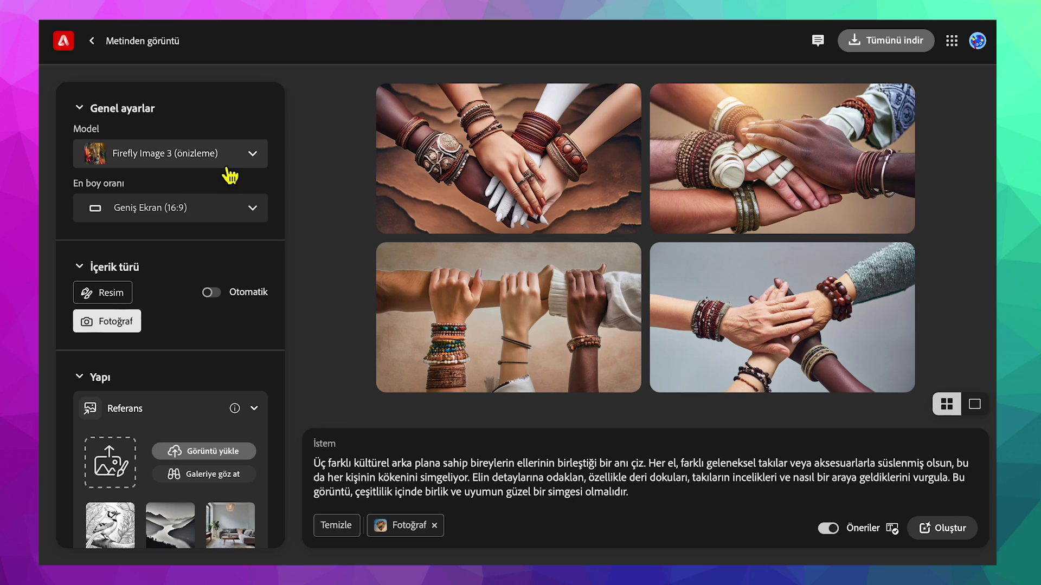
pyautogui.click(223, 169)
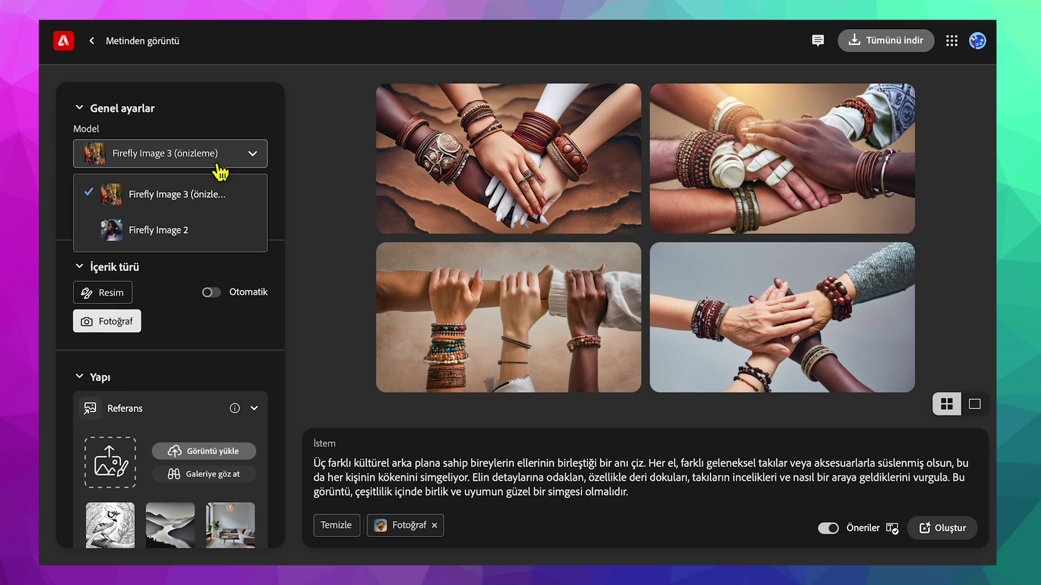
# - Regenerate the joined-hands images with Firefly Image 2 and browse them back and forth full-size
pyautogui.click(202, 236)
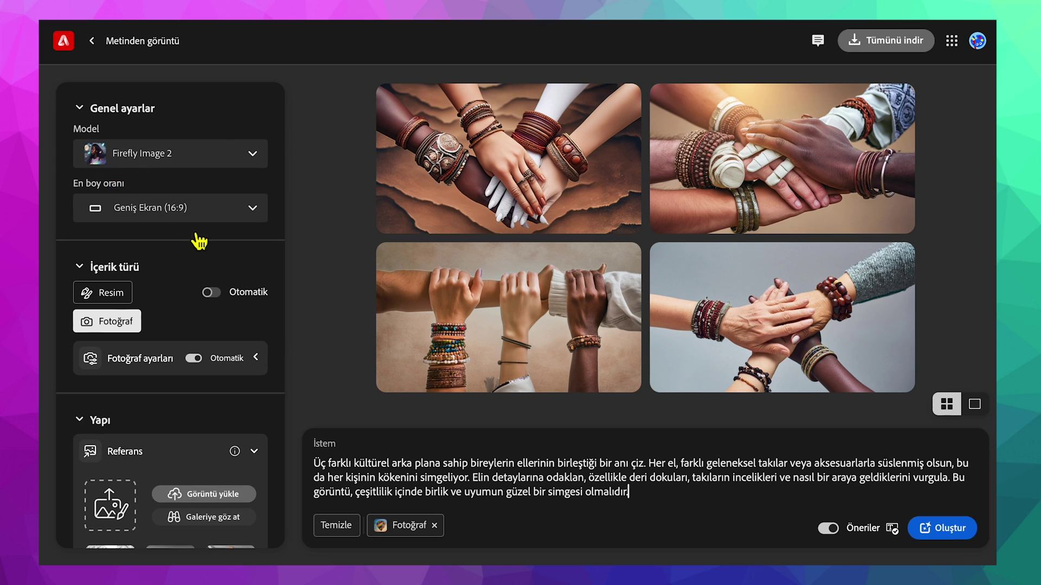
pyautogui.click(946, 529)
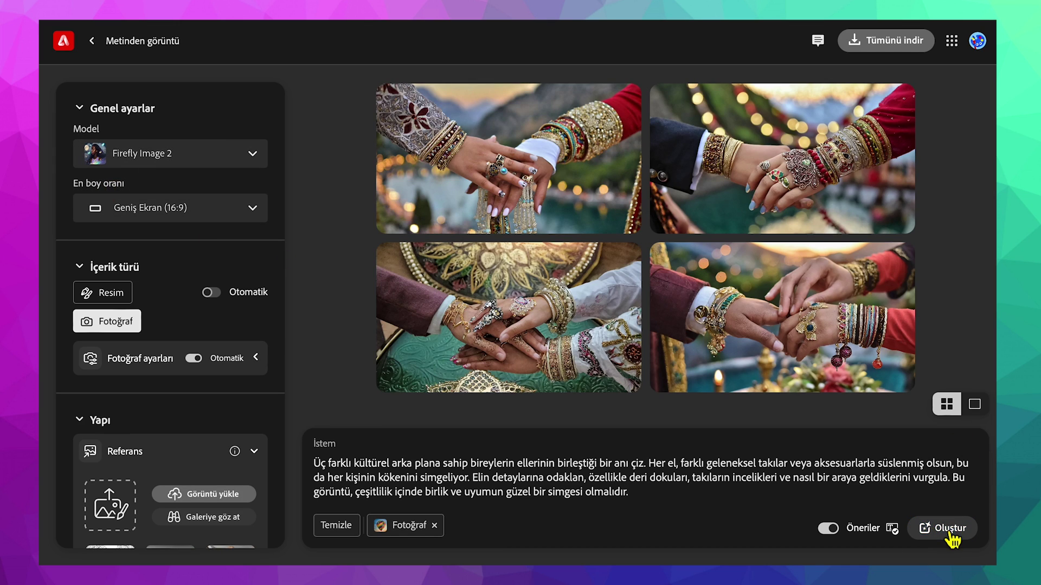
pyautogui.click(550, 170)
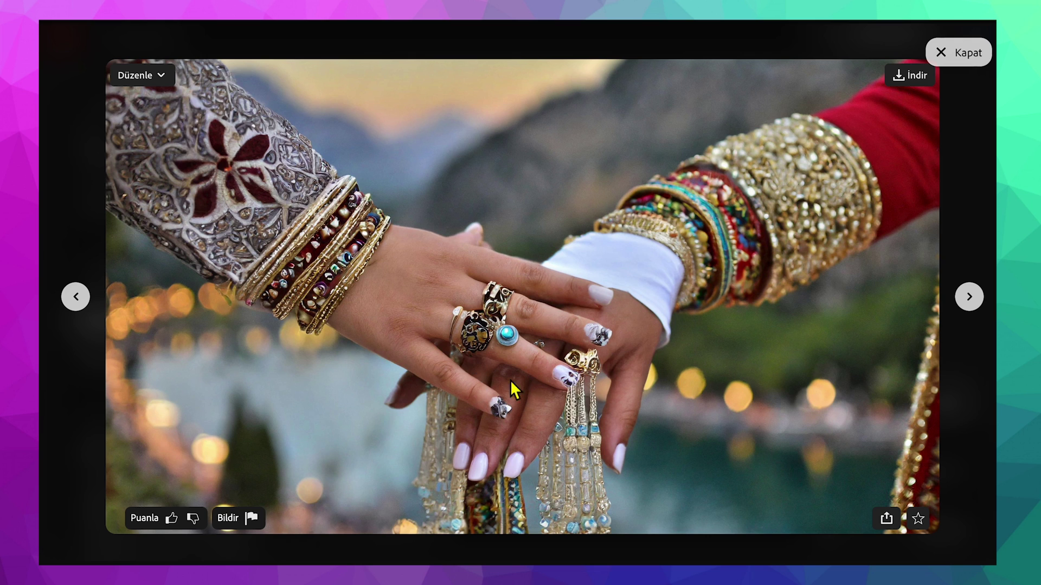
pyautogui.click(973, 301)
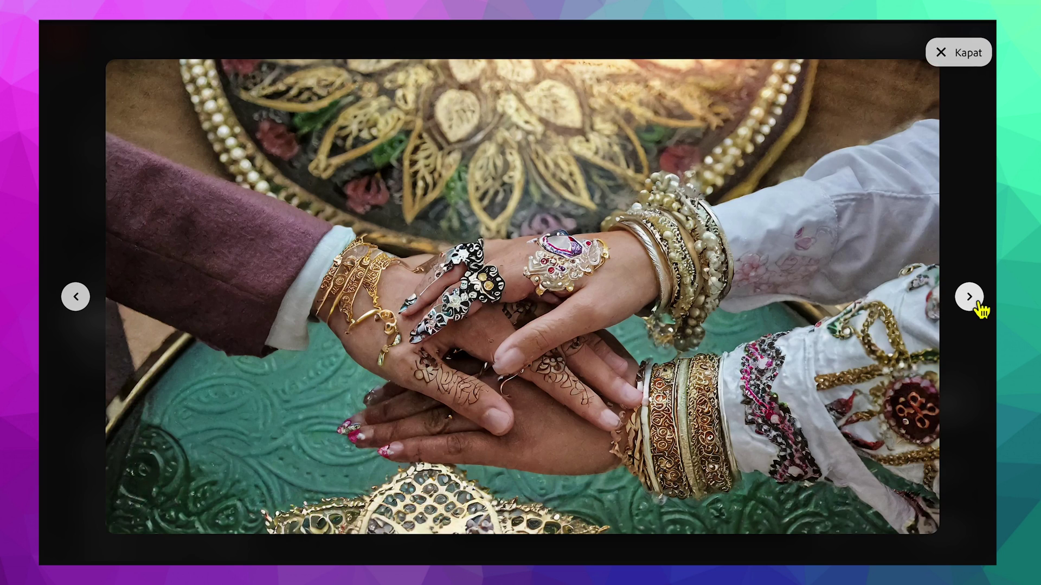
pyautogui.click(79, 300)
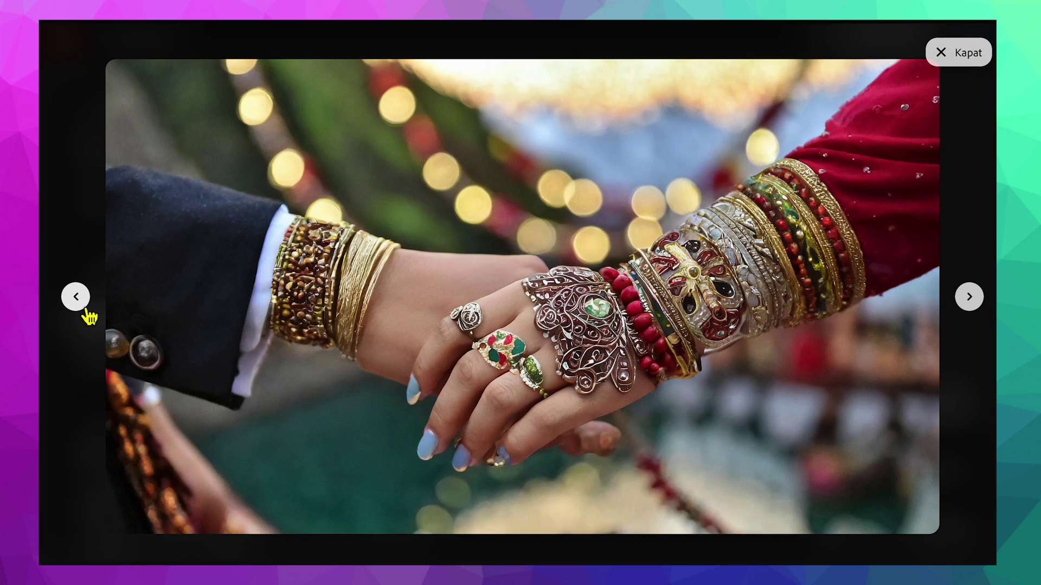
pyautogui.moveTo(522, 297)
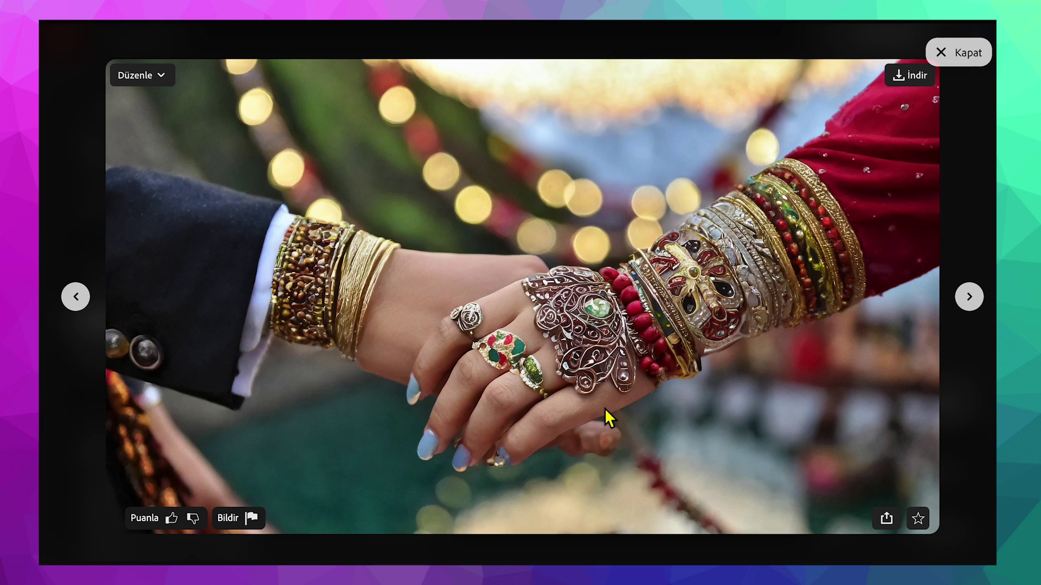
pyautogui.click(979, 307)
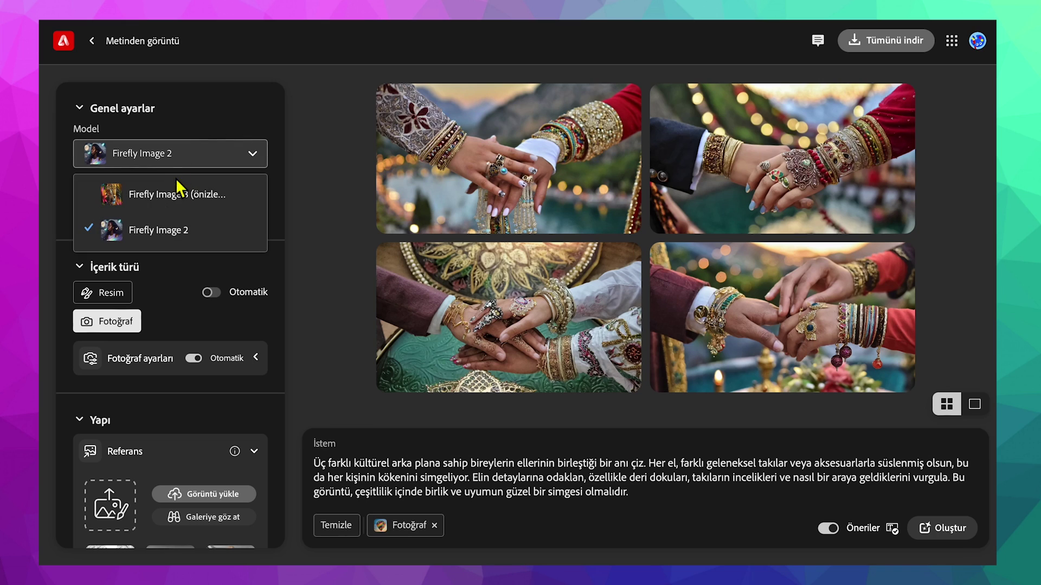
# - Switch to Firefly Image 3 and apply the Hiper realist effect
pyautogui.click(177, 190)
pyautogui.scroll(-3, 209, 295)
pyautogui.scroll(-3, 200, 336)
pyautogui.scroll(-3, 219, 400)
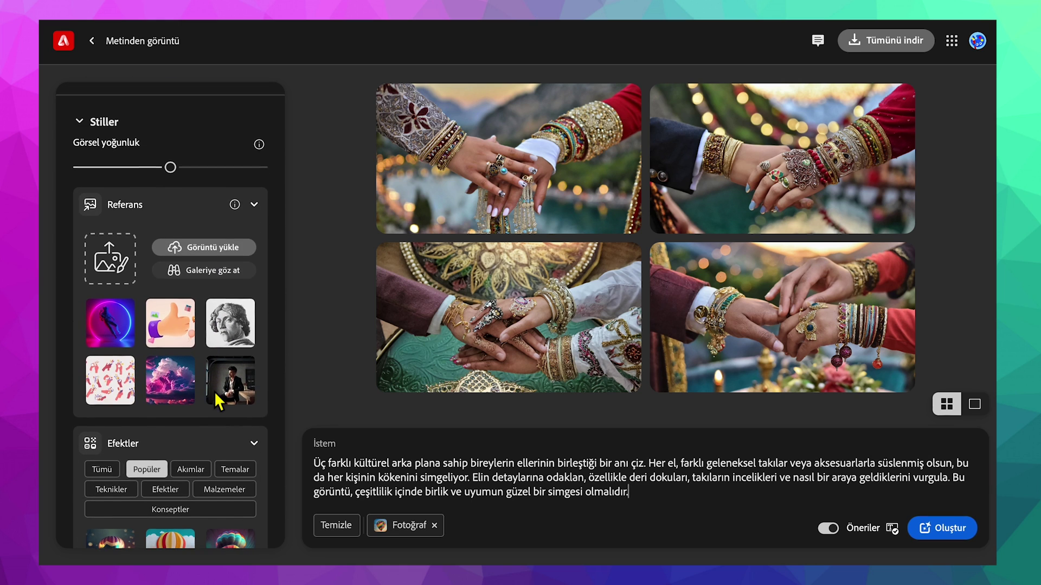
pyautogui.scroll(-3, 219, 401)
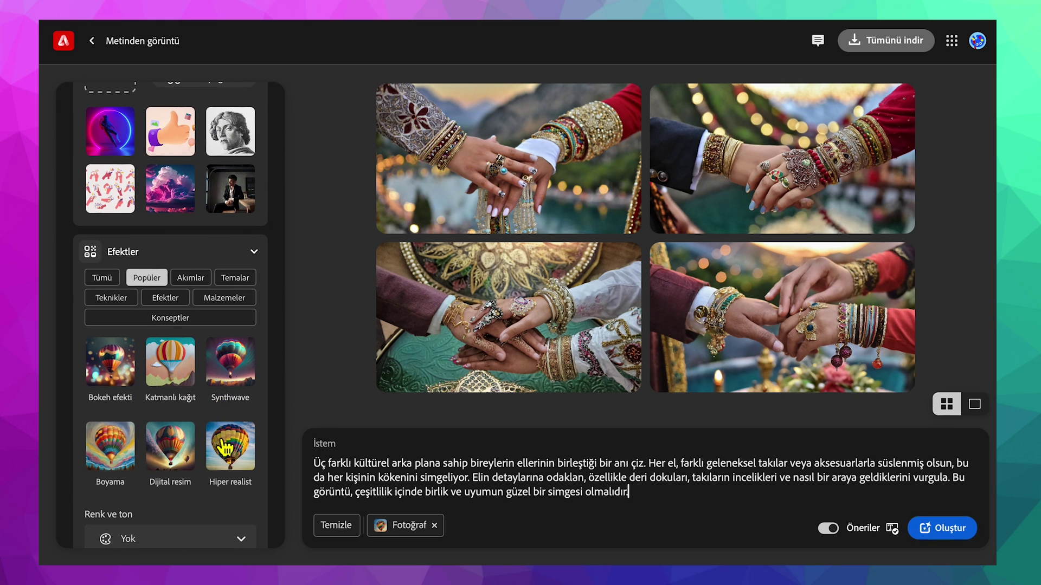
pyautogui.click(236, 467)
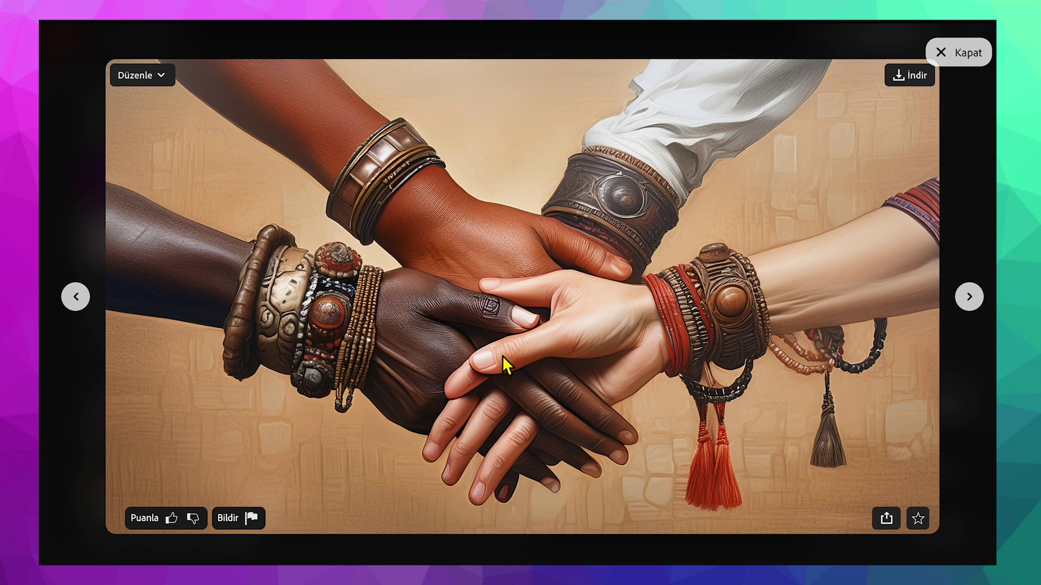
# - Browse the hands images full-size, including the handshake and stacked hands
pyautogui.press('Right')
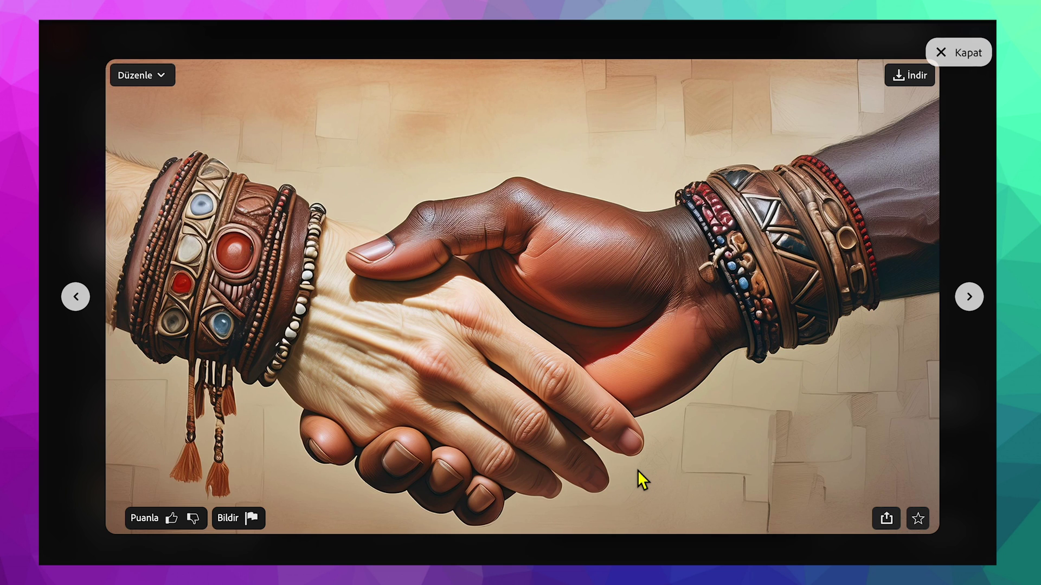
pyautogui.click(968, 297)
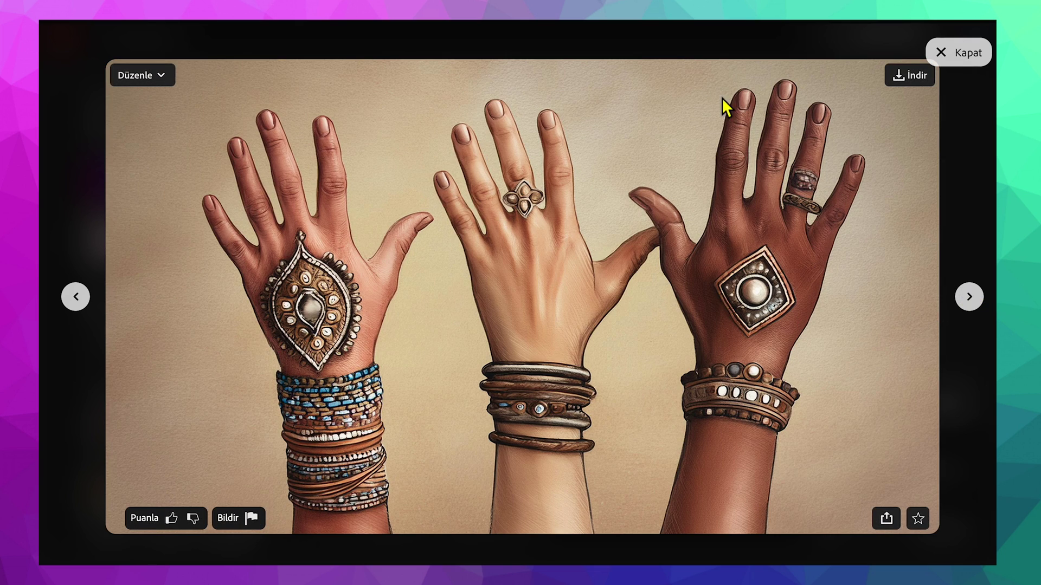
pyautogui.press('Left')
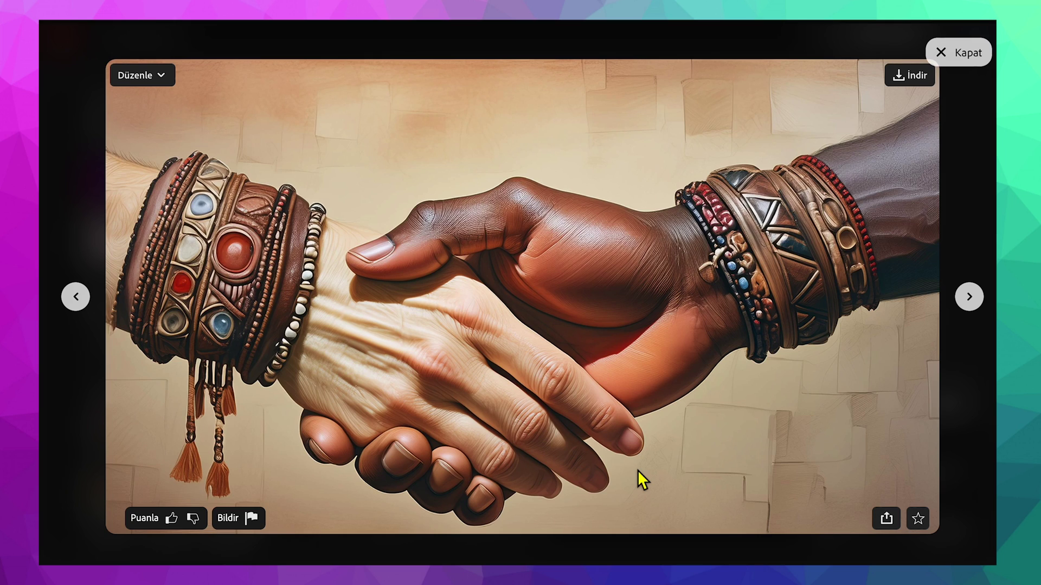
pyautogui.click(968, 297)
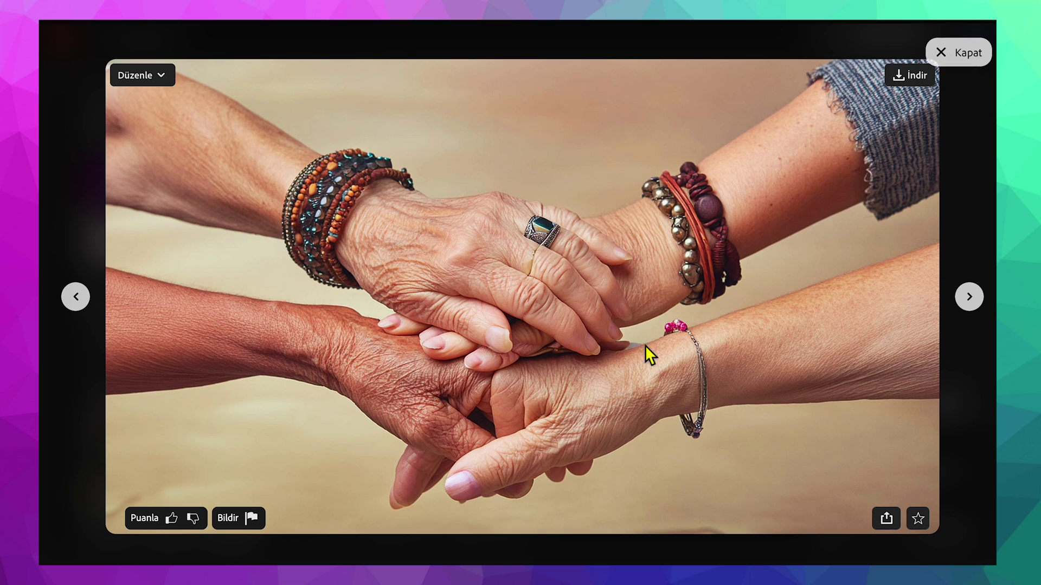
pyautogui.click(969, 297)
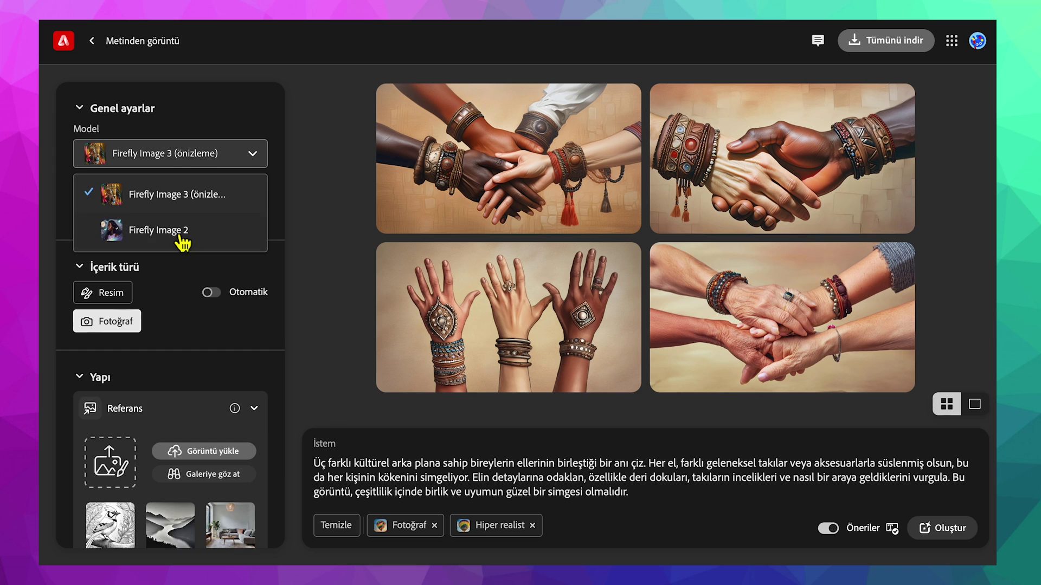
pyautogui.click(177, 239)
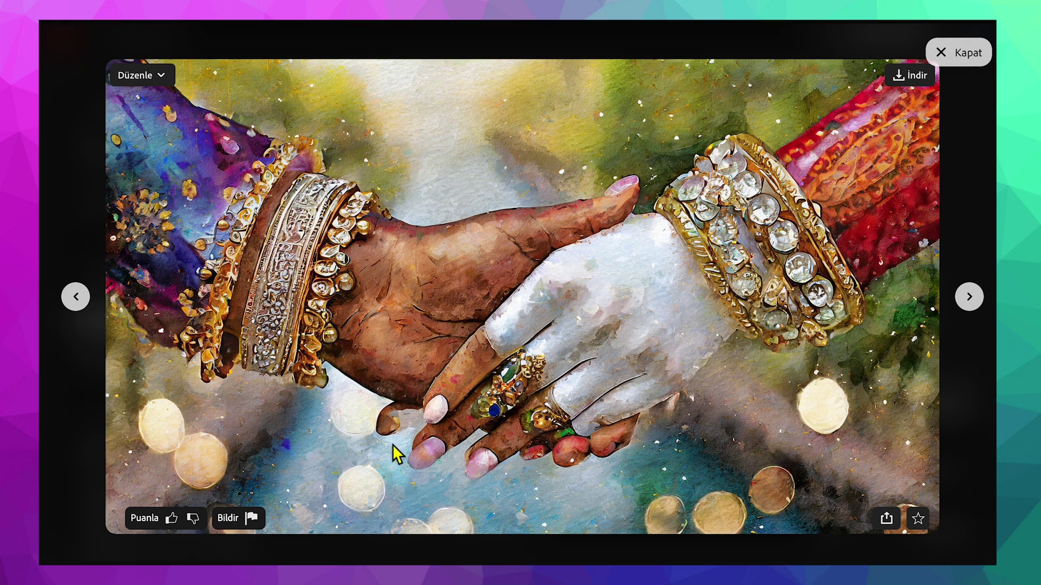
# - Browse the generated hands images full-size, including a watercolor handshake
pyautogui.click(971, 301)
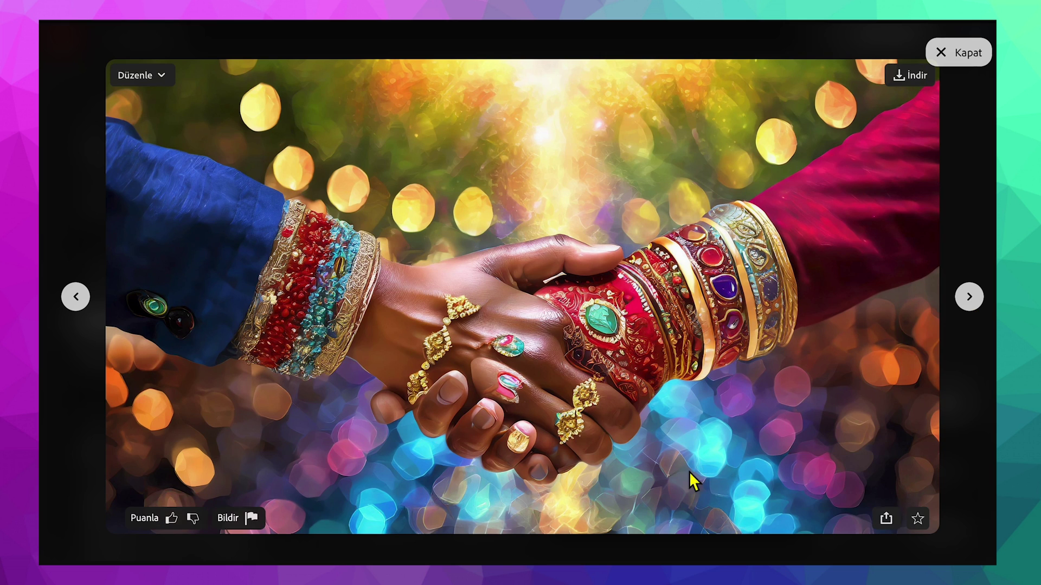
pyautogui.click(974, 306)
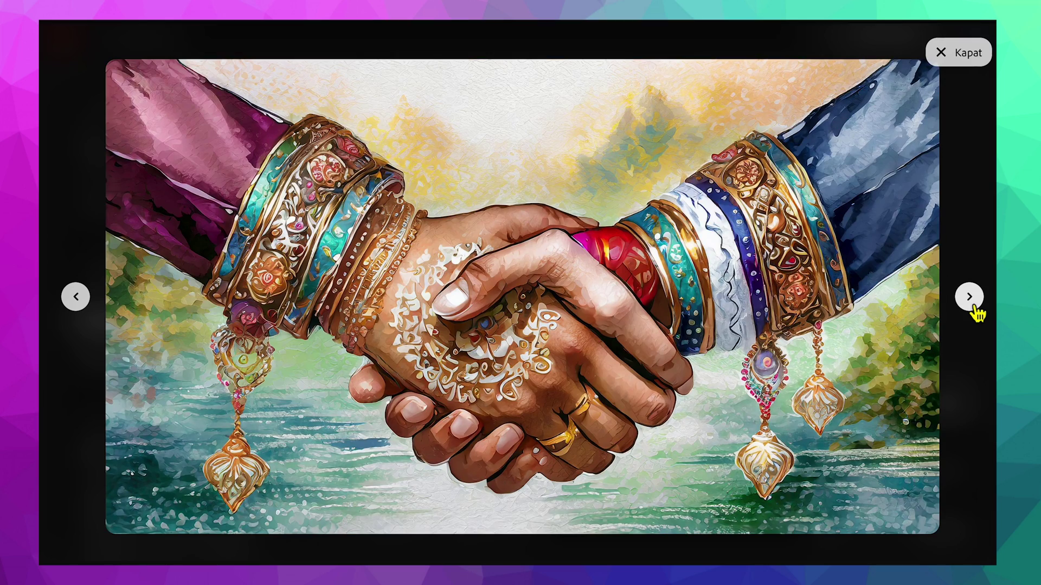
pyautogui.click(974, 307)
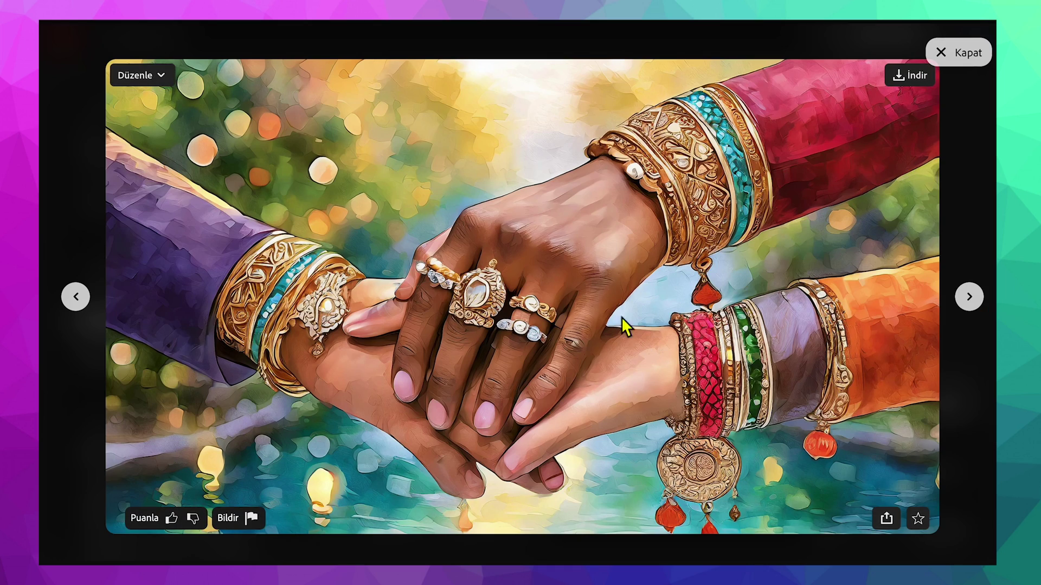
pyautogui.click(974, 304)
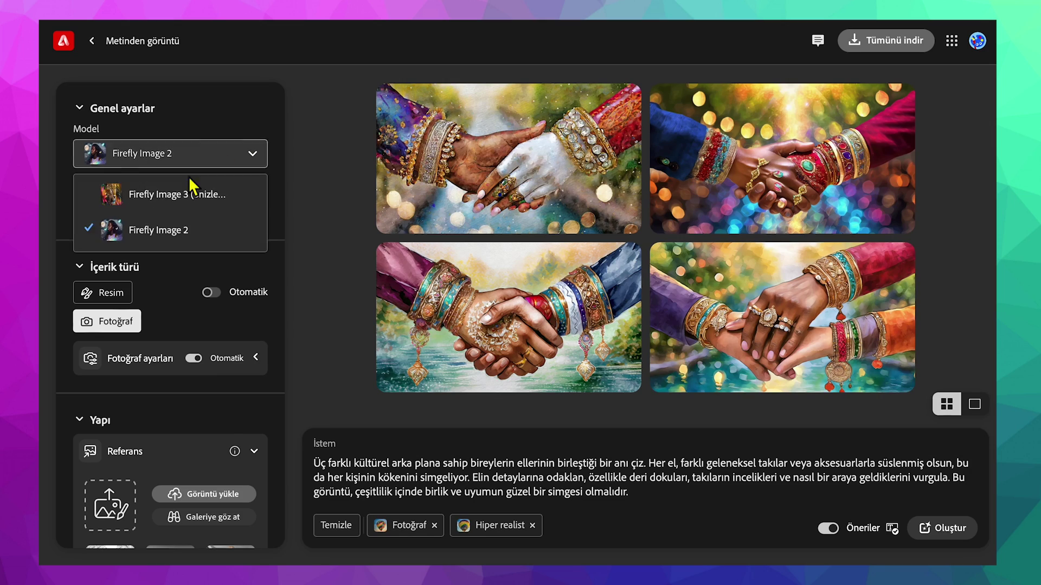
# - Apply the Dijital resim effect with Canlı renkler colour tone and a lighting style
pyautogui.click(169, 315)
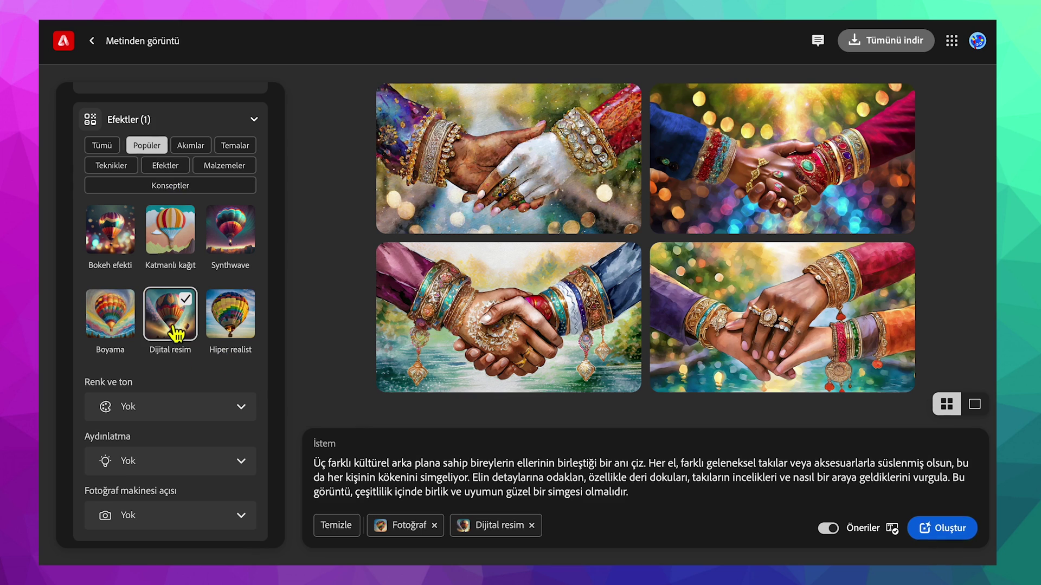
pyautogui.click(180, 414)
pyautogui.click(166, 337)
pyautogui.click(181, 458)
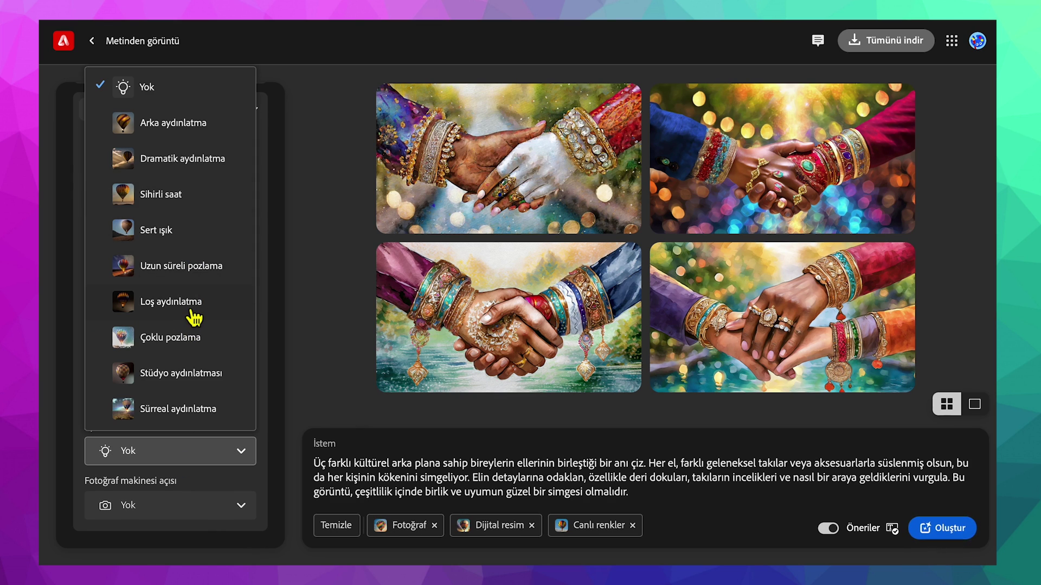
pyautogui.click(163, 183)
pyautogui.click(163, 518)
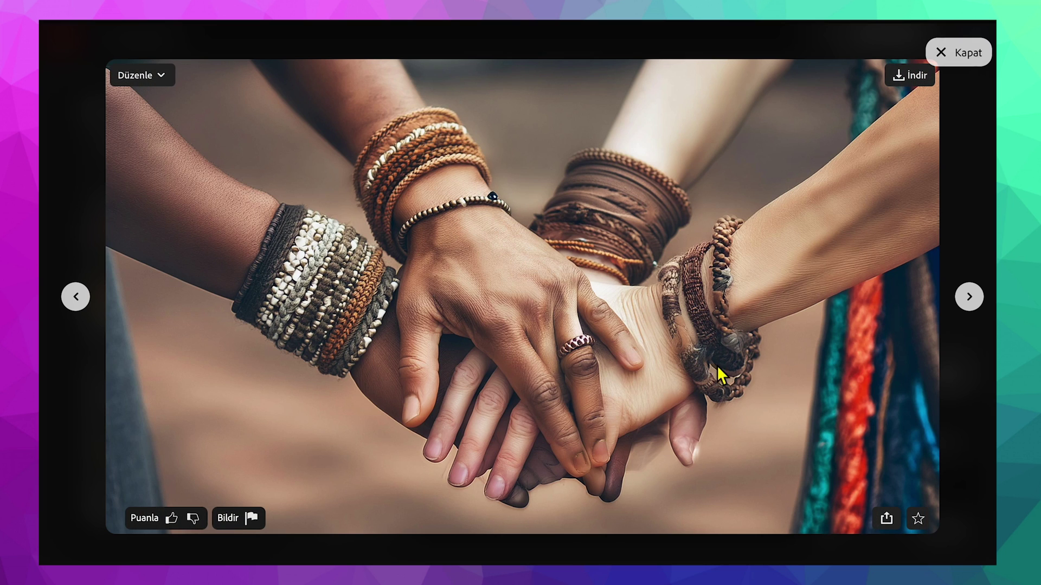
# - Browse the new hands photos full-size, ending on the handshake
pyautogui.click(969, 297)
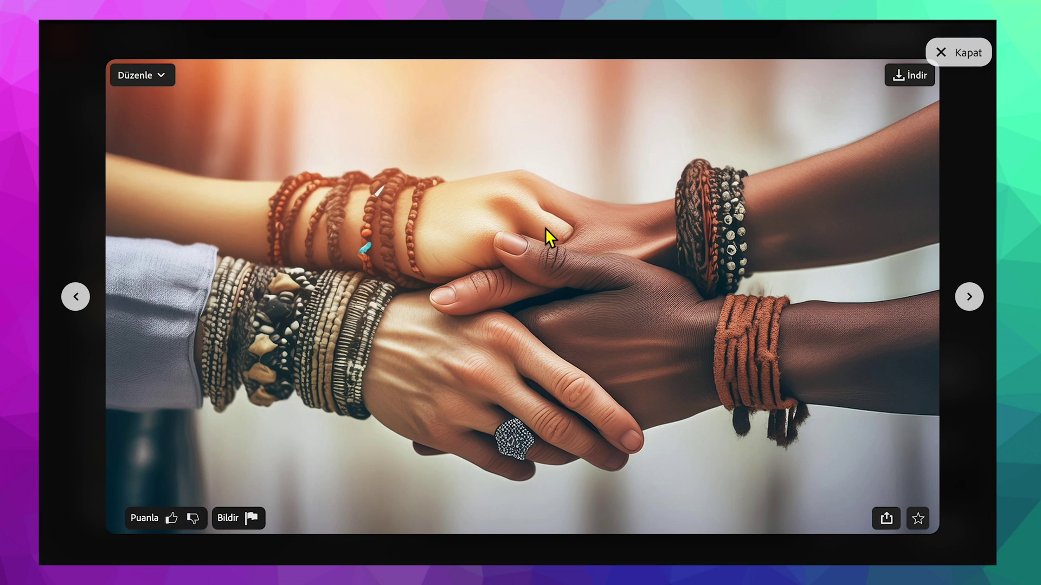
pyautogui.click(970, 297)
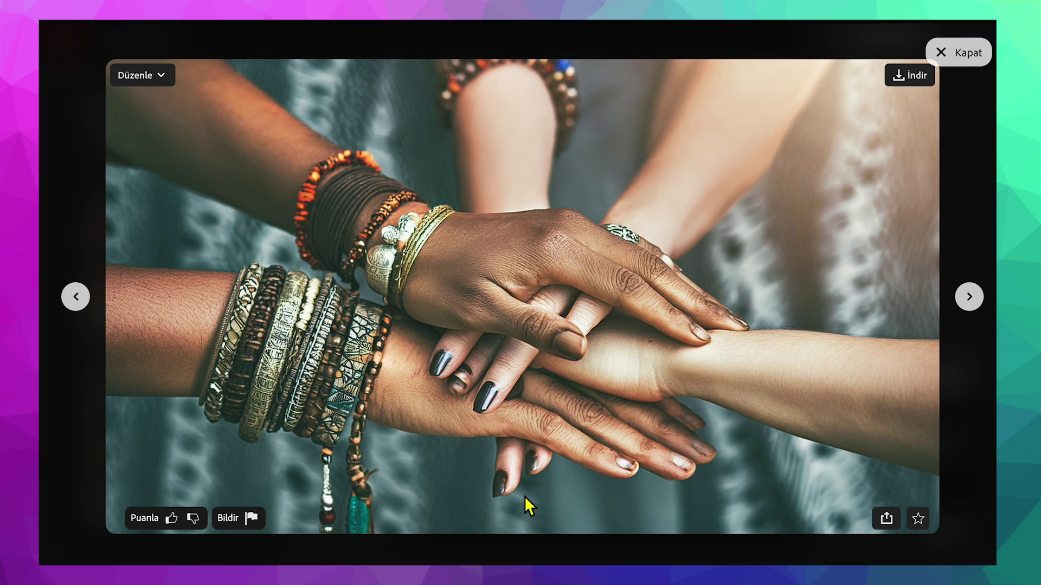
pyautogui.click(969, 297)
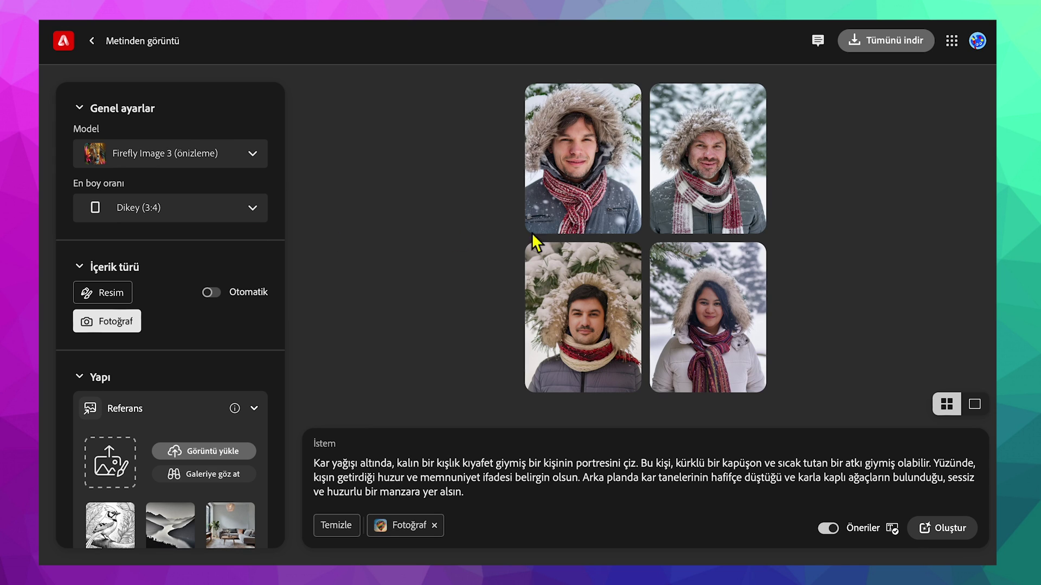
# - Step through the four winter portraits full-size
pyautogui.click(588, 188)
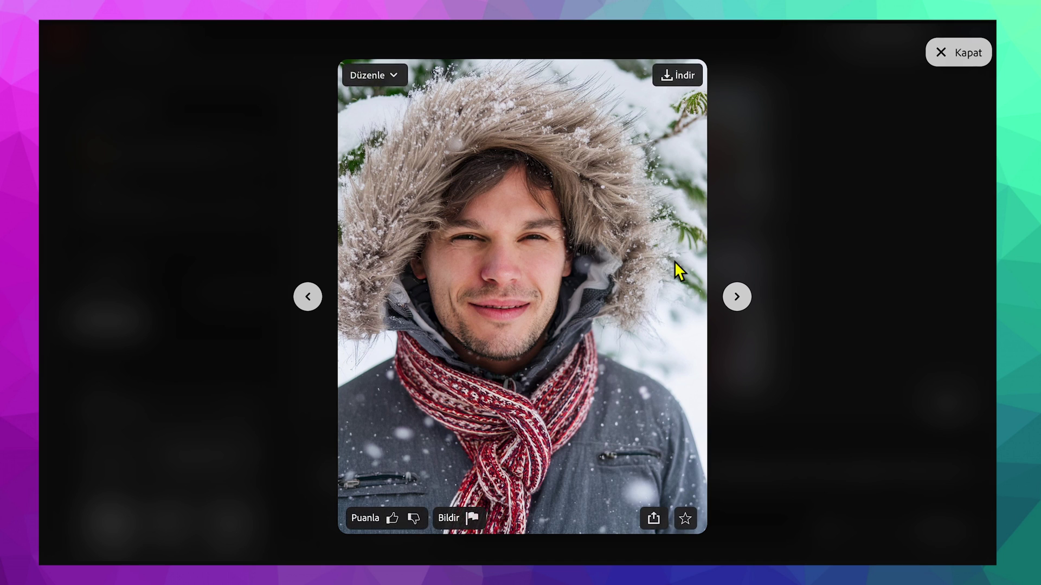
pyautogui.moveTo(596, 383)
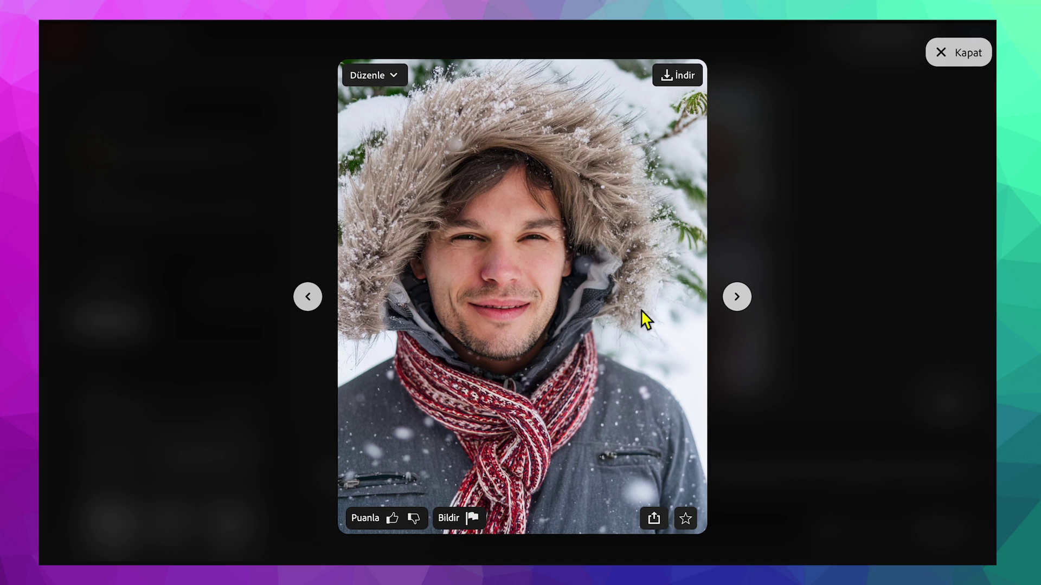
pyautogui.click(740, 305)
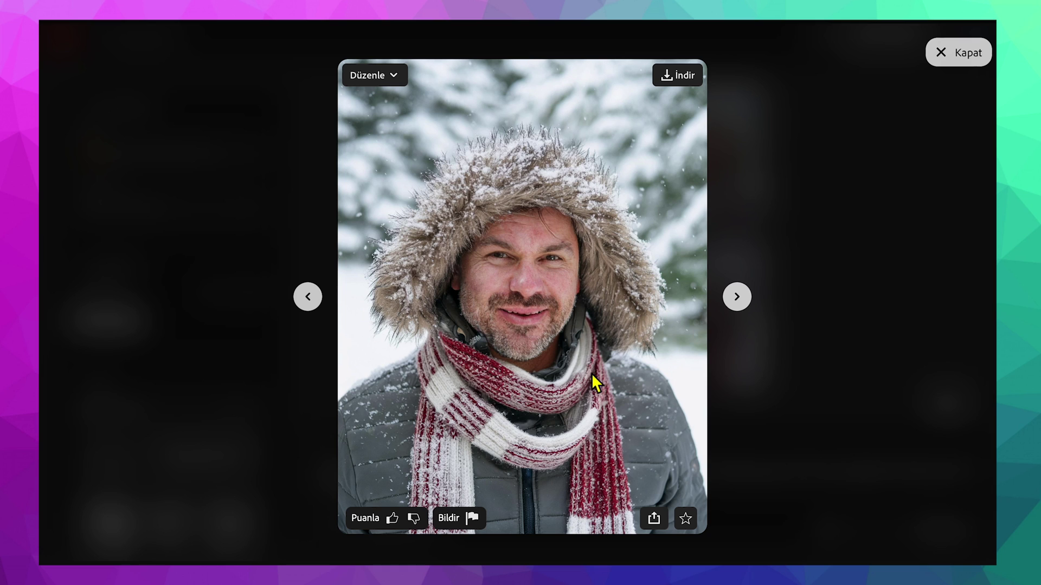
pyautogui.click(740, 304)
pyautogui.click(740, 306)
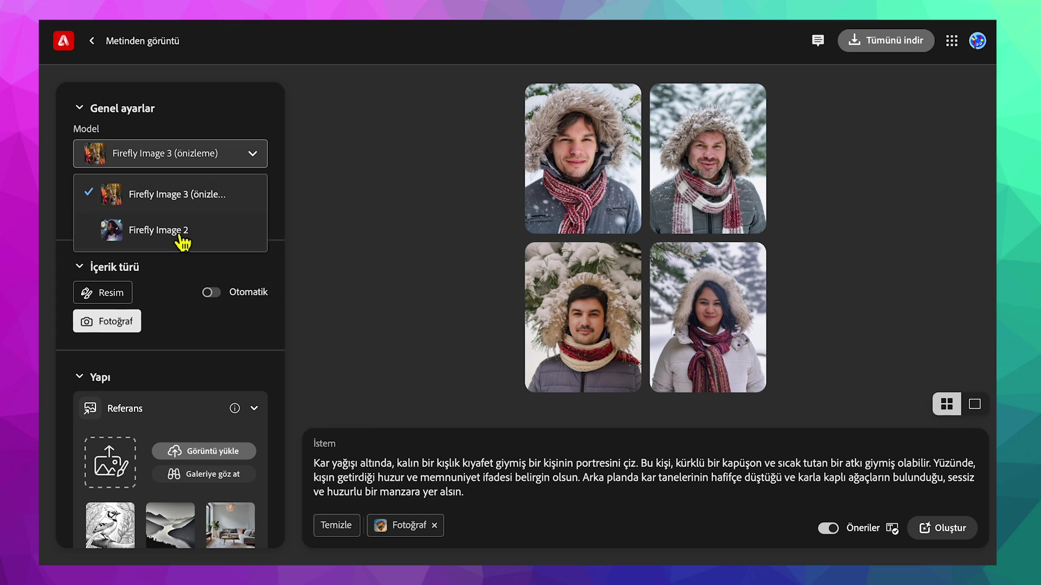
# - Switch to Firefly Image 2 and browse its winter portraits, including the woman in a fur hood
pyautogui.click(179, 236)
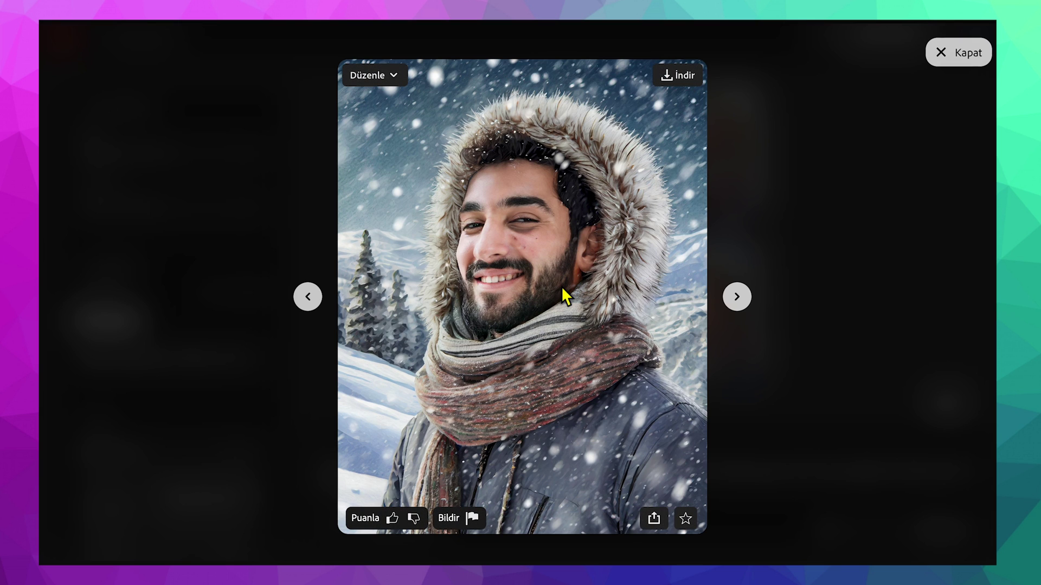
pyautogui.click(736, 296)
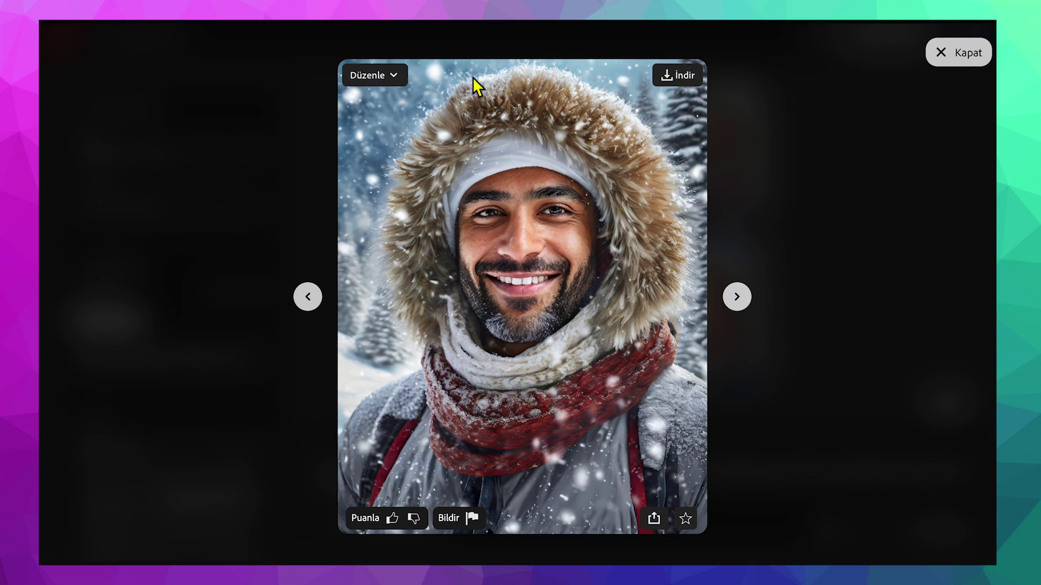
pyautogui.click(739, 298)
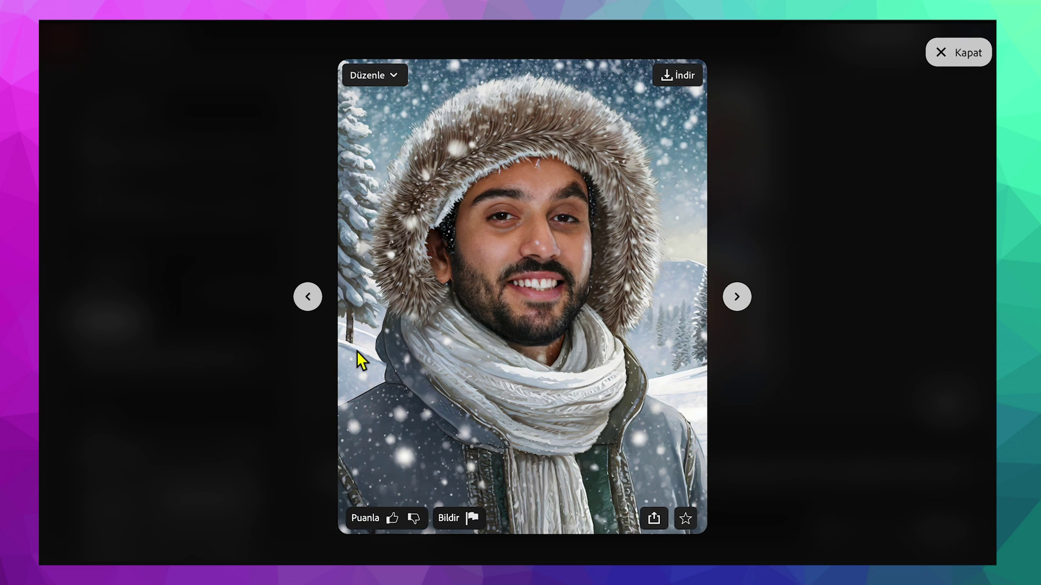
pyautogui.click(737, 297)
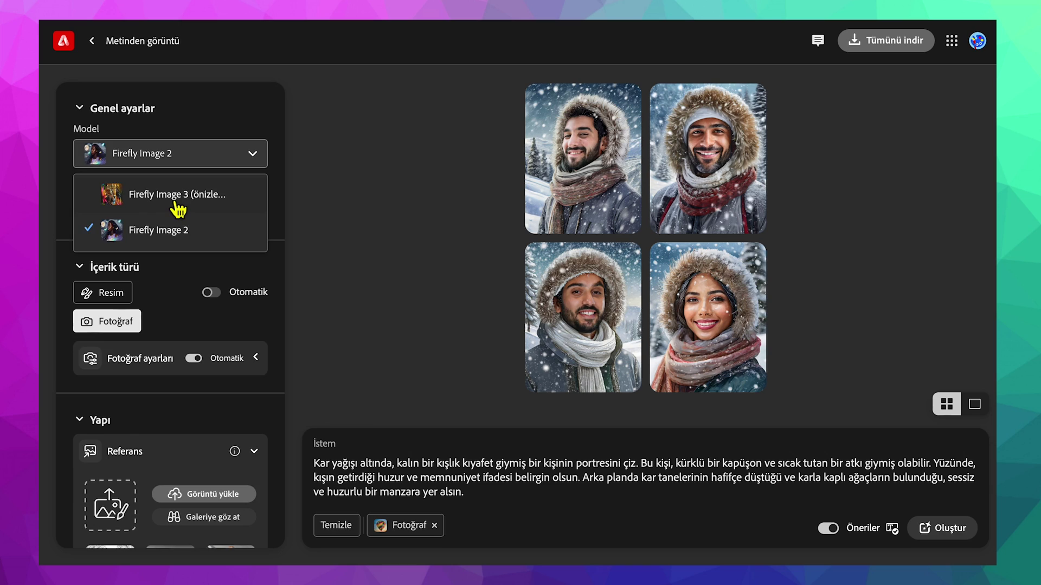
pyautogui.click(178, 203)
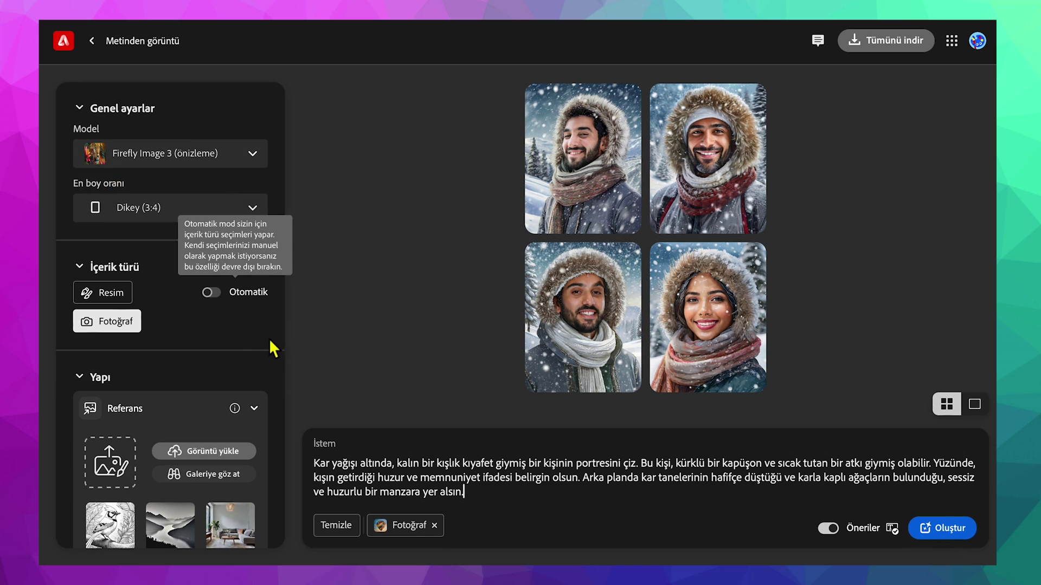
pyautogui.scroll(-3, 239, 353)
pyautogui.scroll(-2, 249, 328)
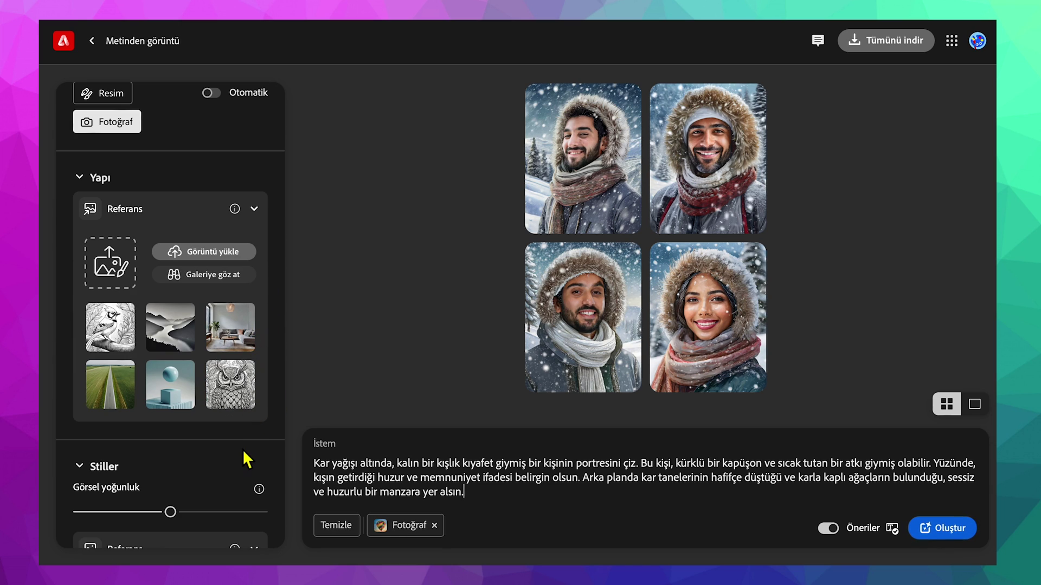
# - Use the owl drawing as a maximum-strength structure reference and browse the winter portraits full size
pyautogui.click(242, 404)
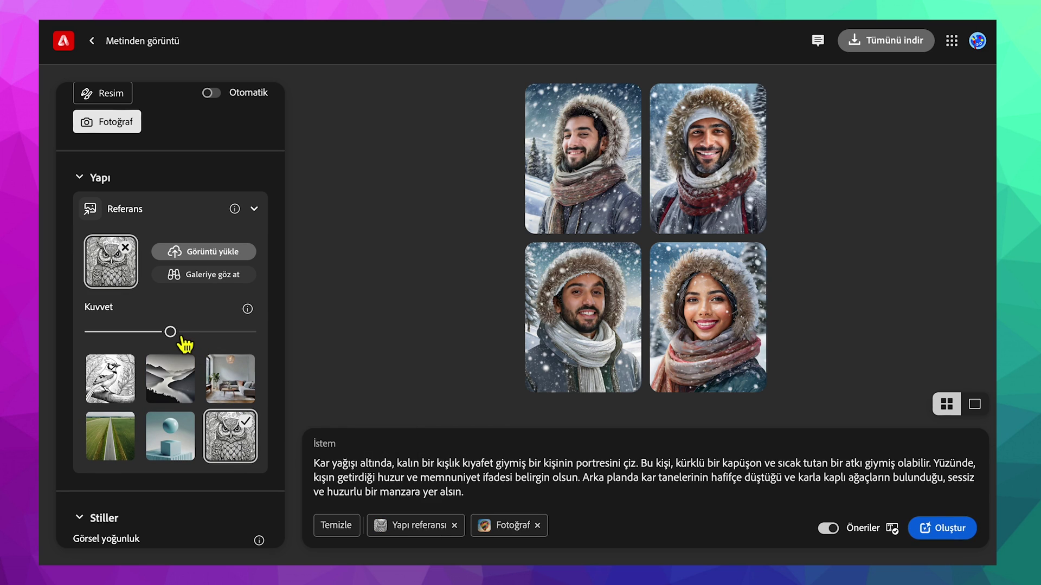
pyautogui.click(251, 332)
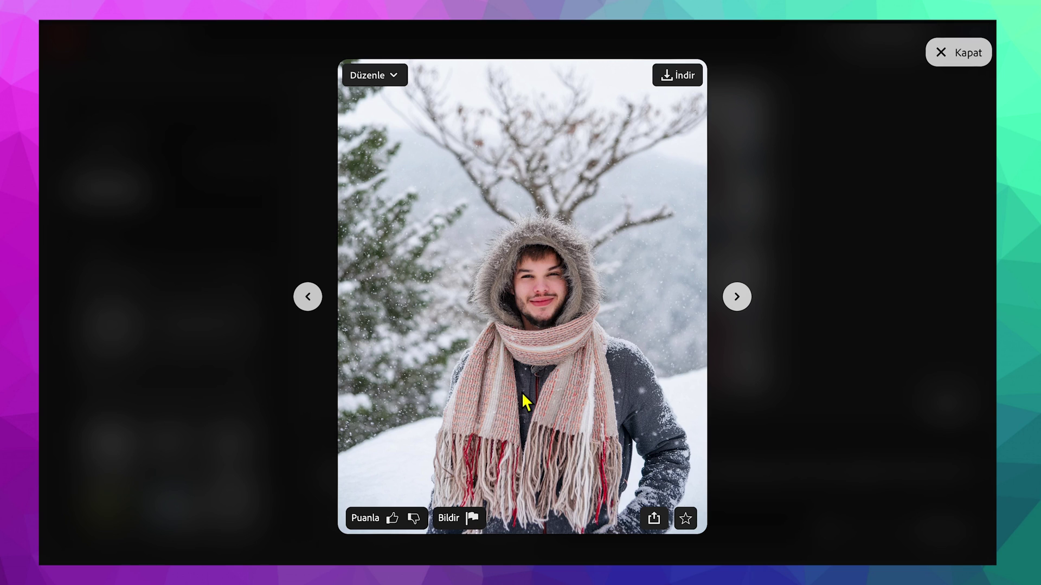
pyautogui.click(748, 306)
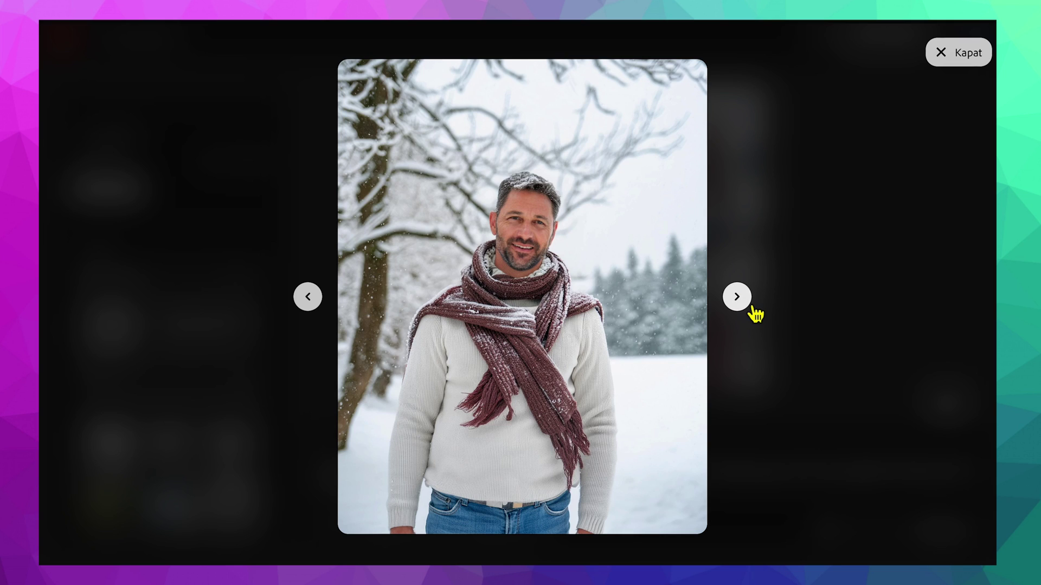
pyautogui.click(744, 301)
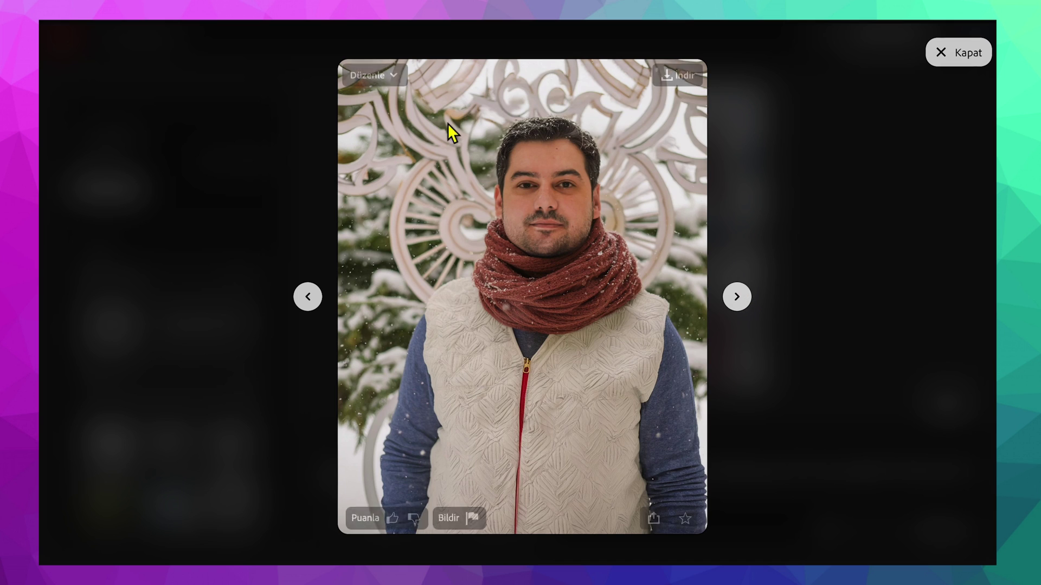
pyautogui.click(747, 302)
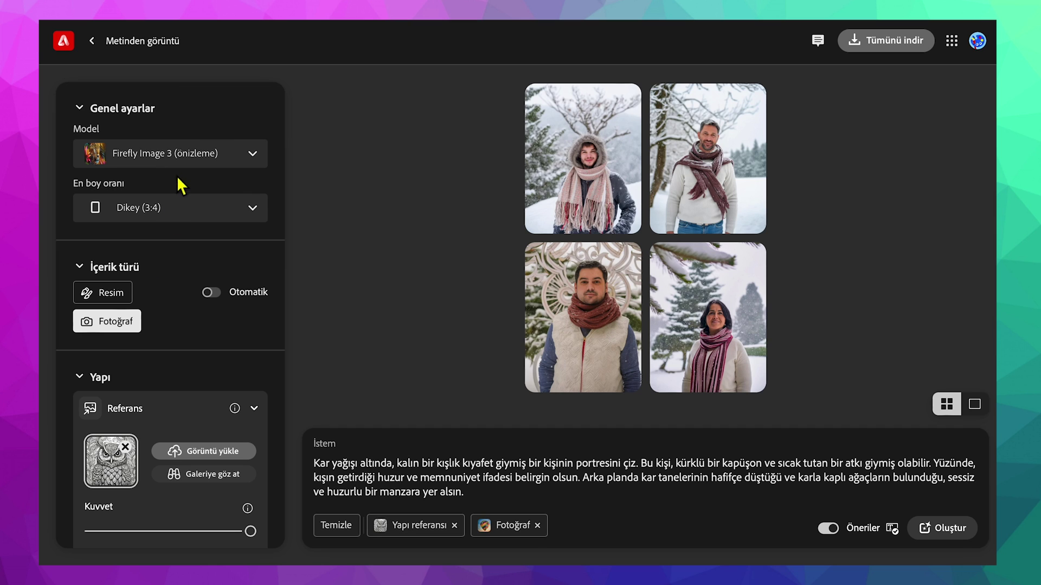
# - Switch to the Firefly Image 2 model and step through the four owl-feather coat portraits
pyautogui.click(175, 156)
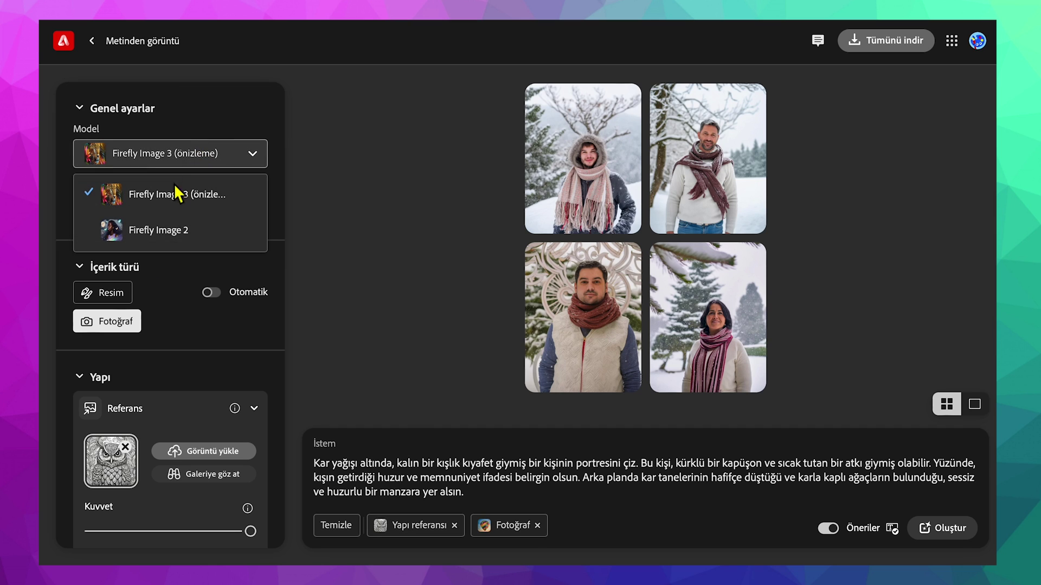
pyautogui.click(172, 243)
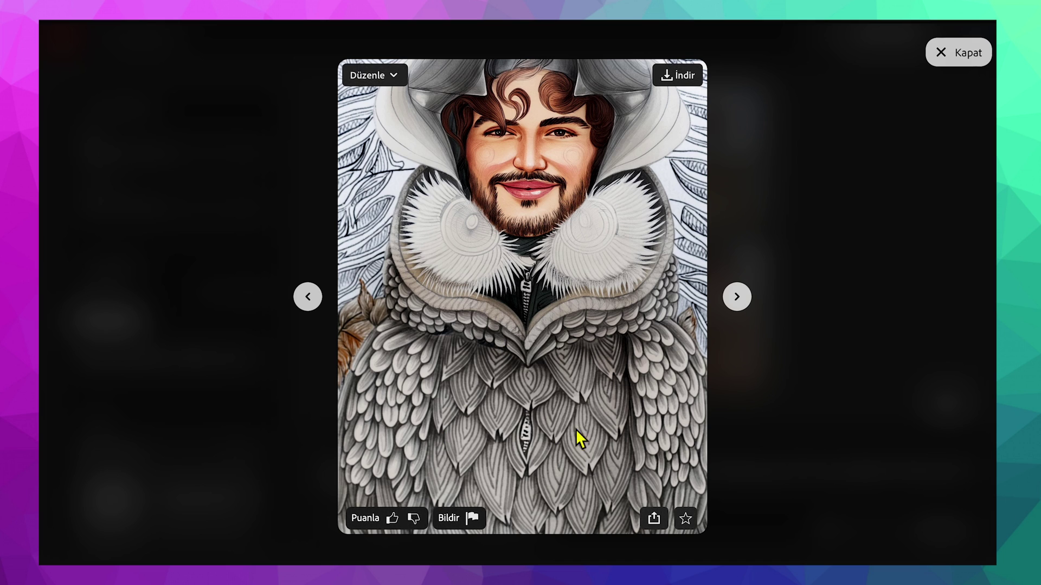
pyautogui.click(751, 306)
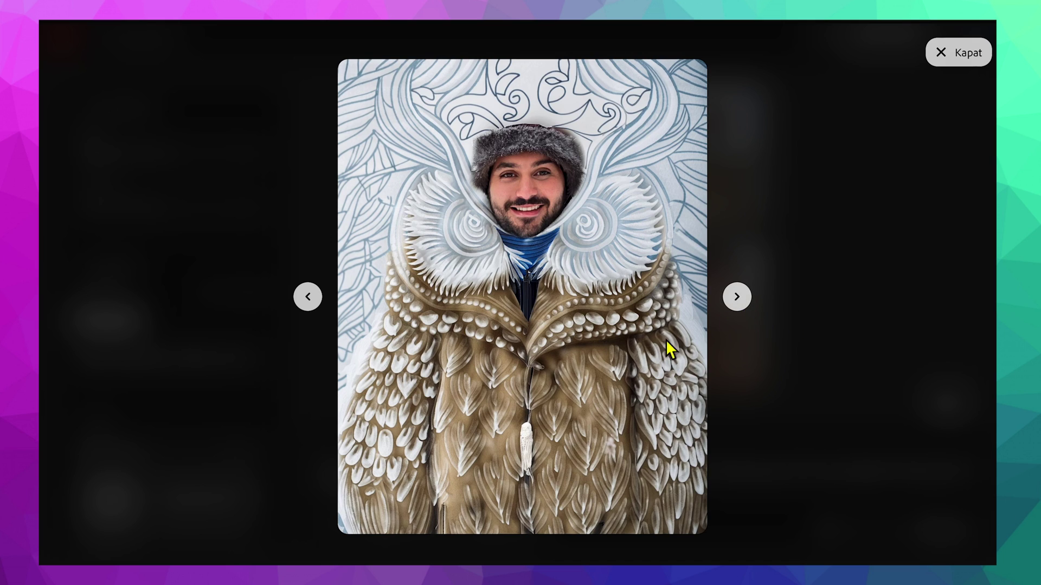
pyautogui.click(751, 313)
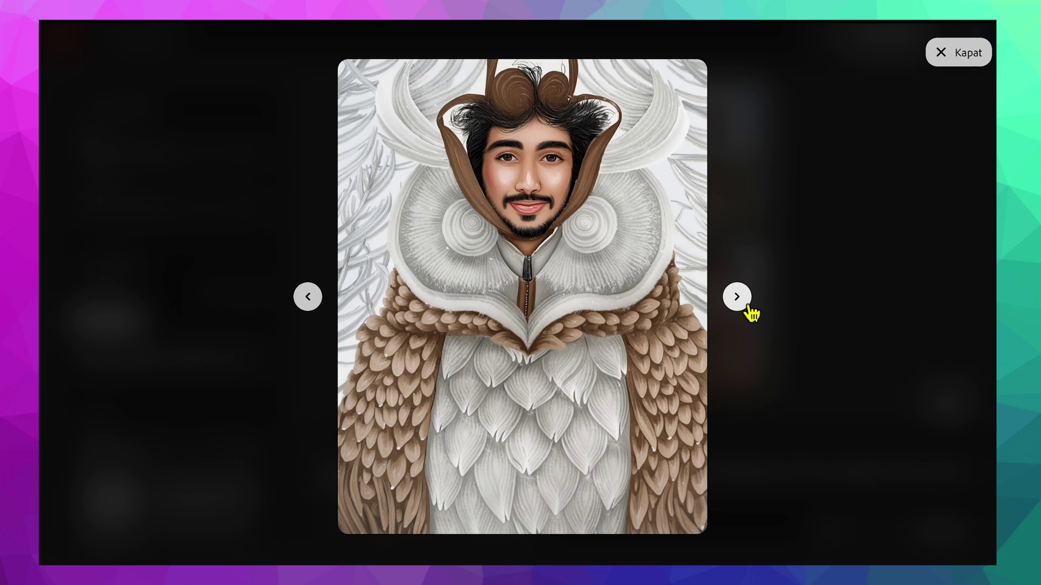
pyautogui.click(751, 313)
pyautogui.click(751, 313)
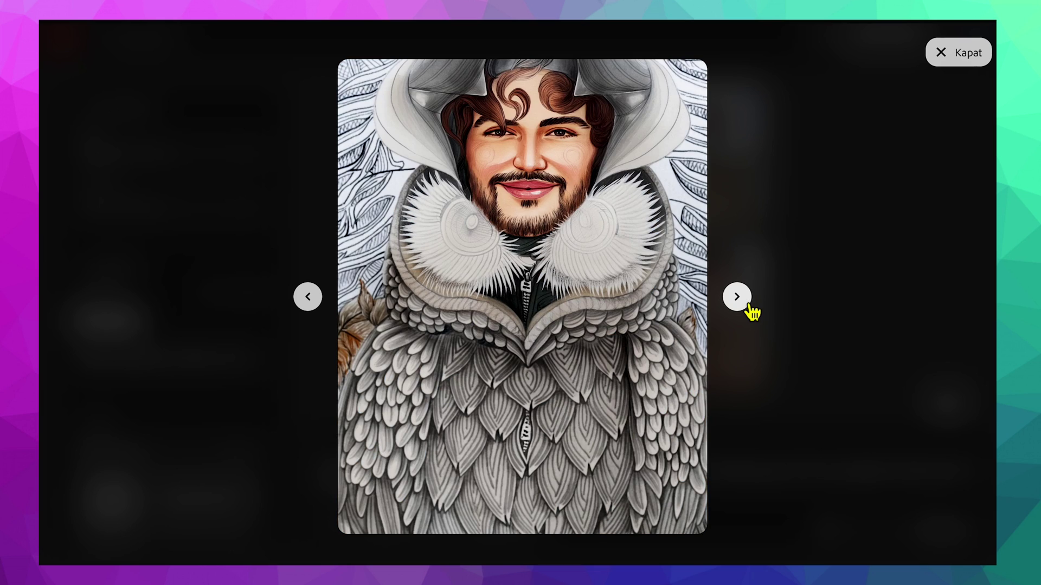
pyautogui.press('Escape')
# - Use the first Mimari çizim drawing as style reference, drop the structure reference, and browse results
pyautogui.scroll(-5, 209, 360)
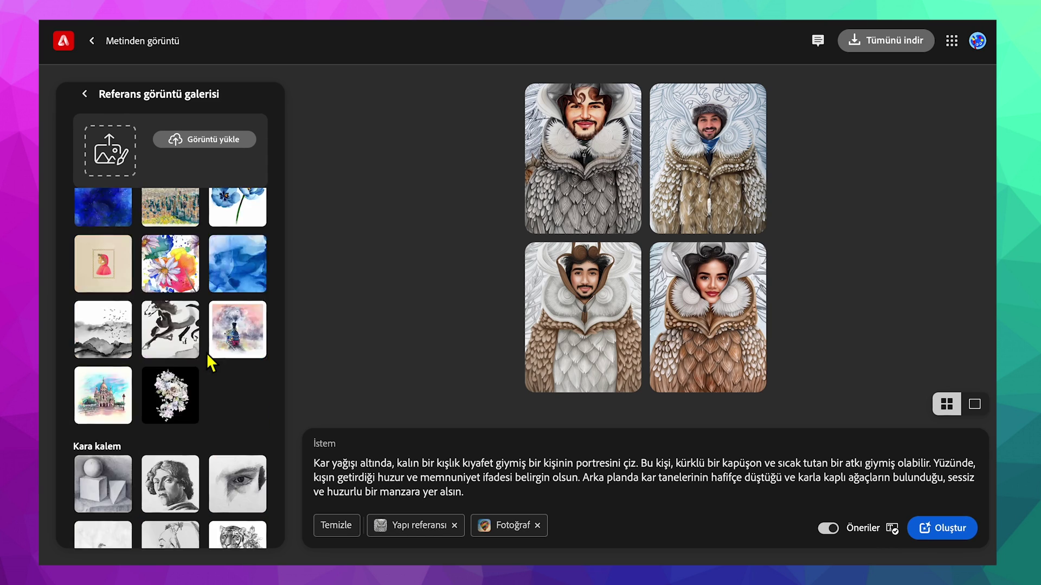
pyautogui.scroll(-2, 209, 361)
pyautogui.scroll(-3, 209, 362)
pyautogui.scroll(-3, 208, 356)
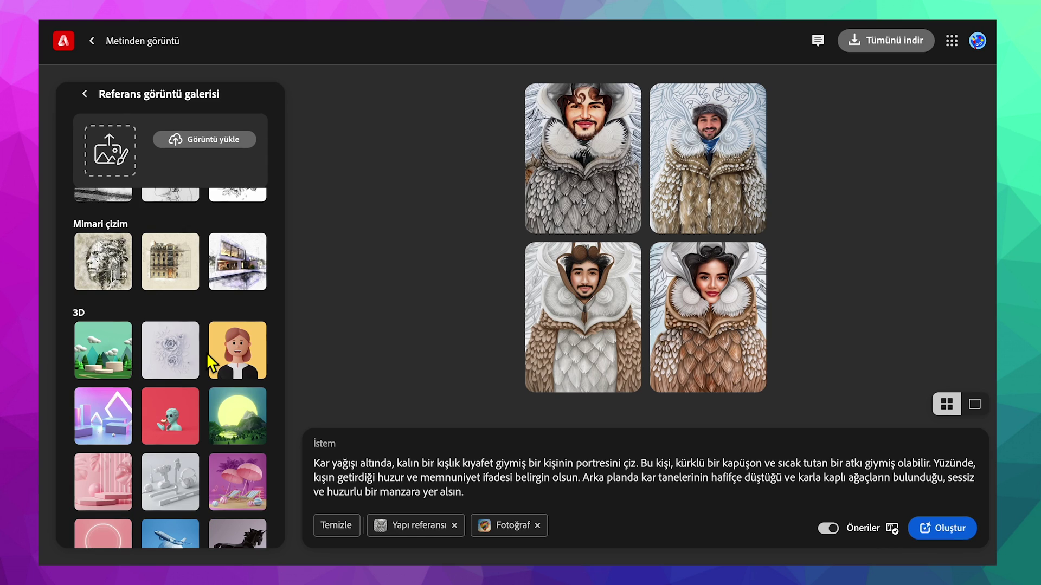
pyautogui.click(120, 282)
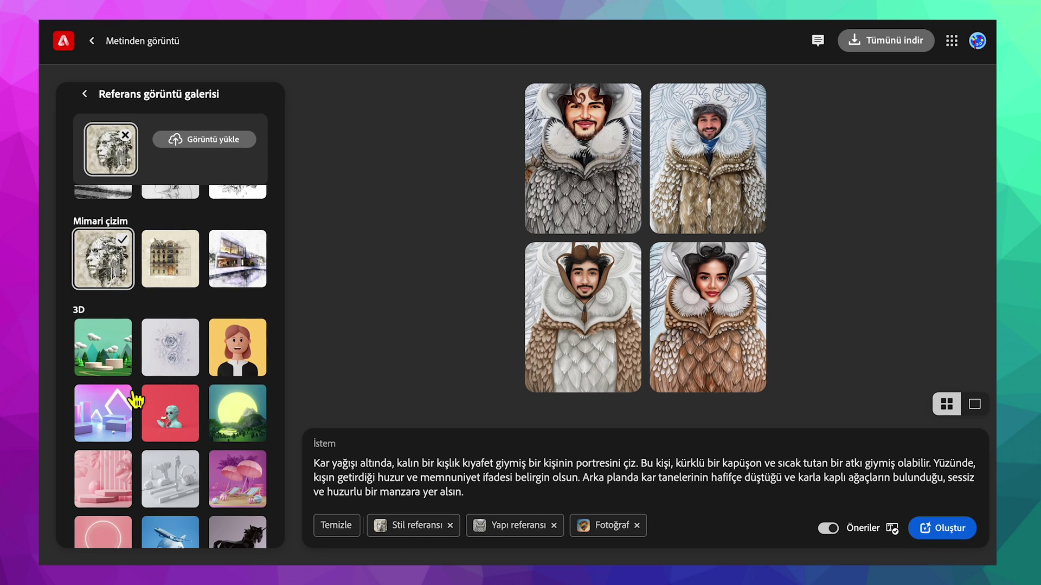
pyautogui.click(554, 526)
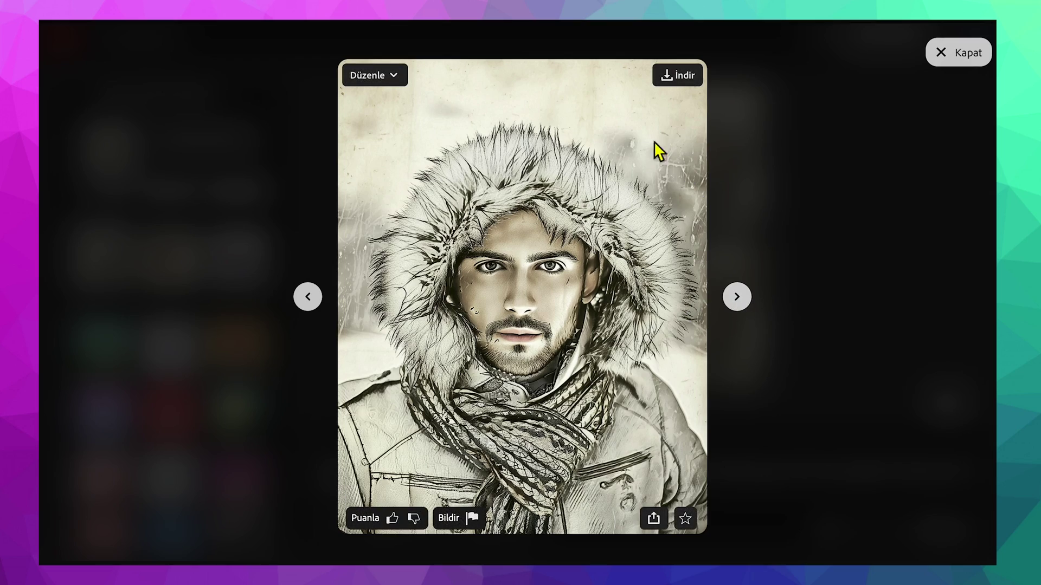
pyautogui.click(739, 297)
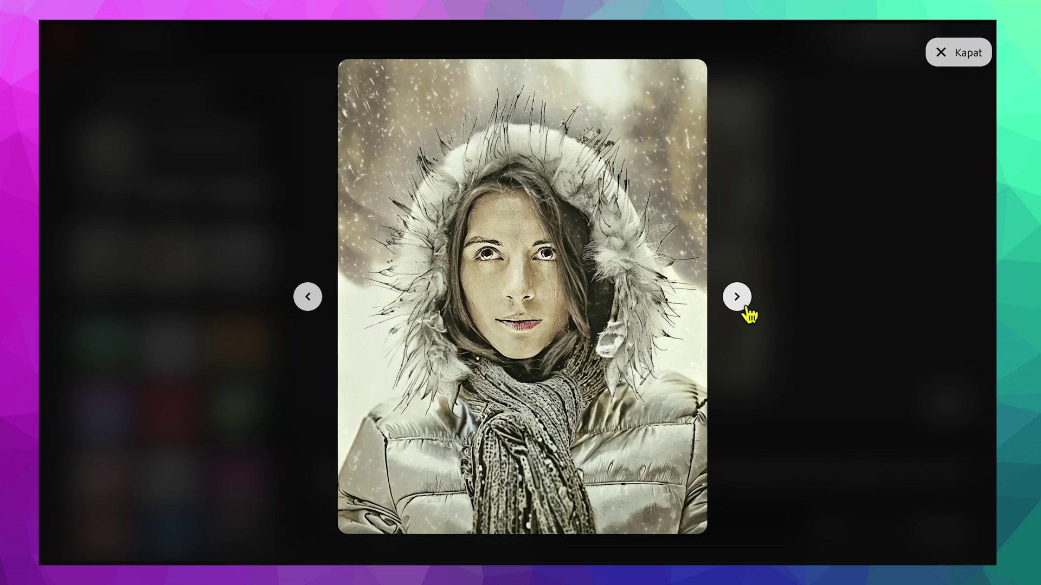
pyautogui.click(746, 308)
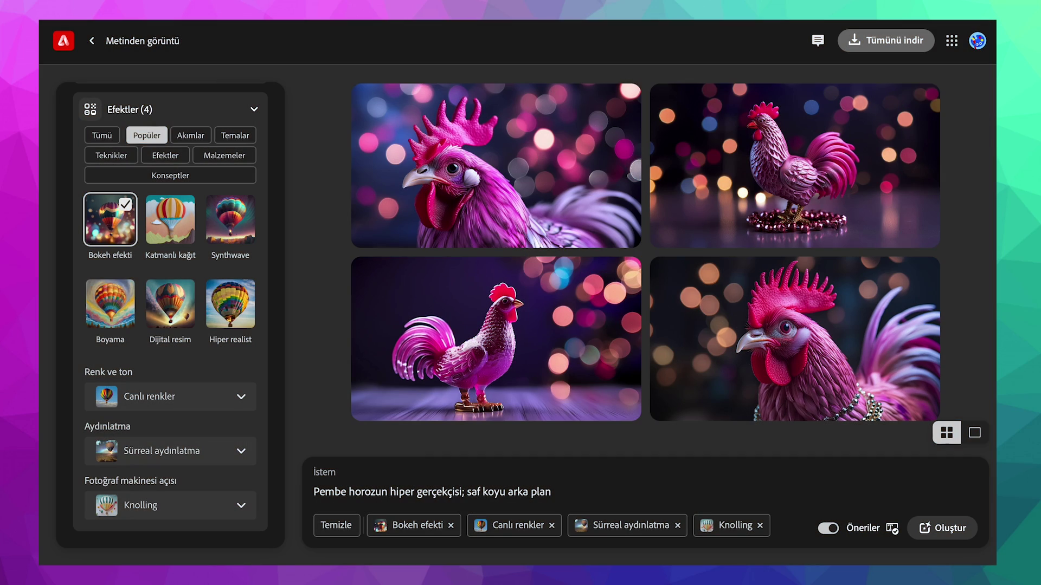
# - View the pink rooster images full size one after another, ending on the Firefly home page
pyautogui.click(529, 206)
pyautogui.click(984, 301)
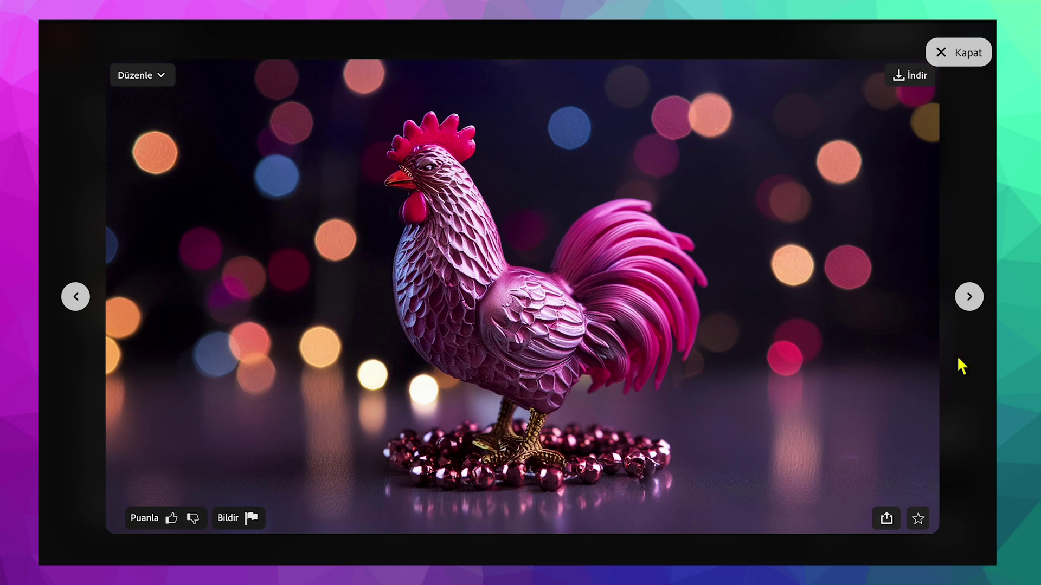
pyautogui.click(981, 309)
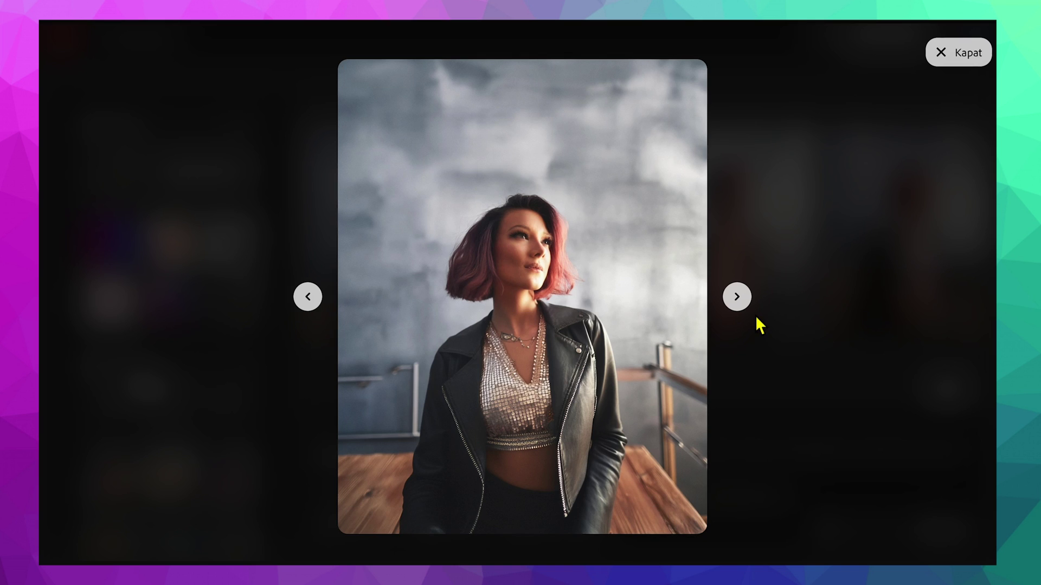
pyautogui.click(746, 308)
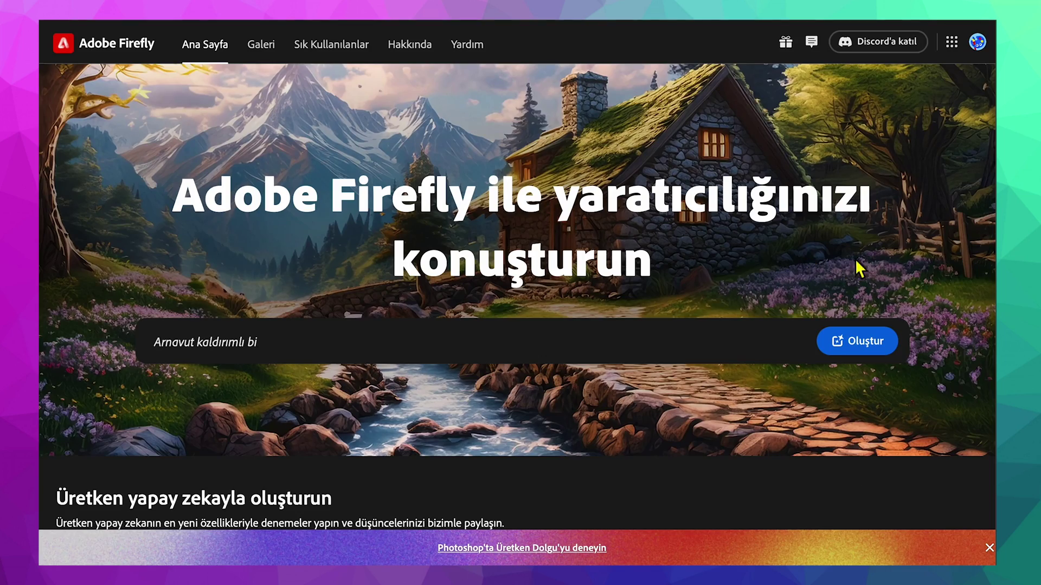
# - Scroll down the home page and open the community gallery via Topluluk galerisini göster
pyautogui.scroll(-1, 933, 338)
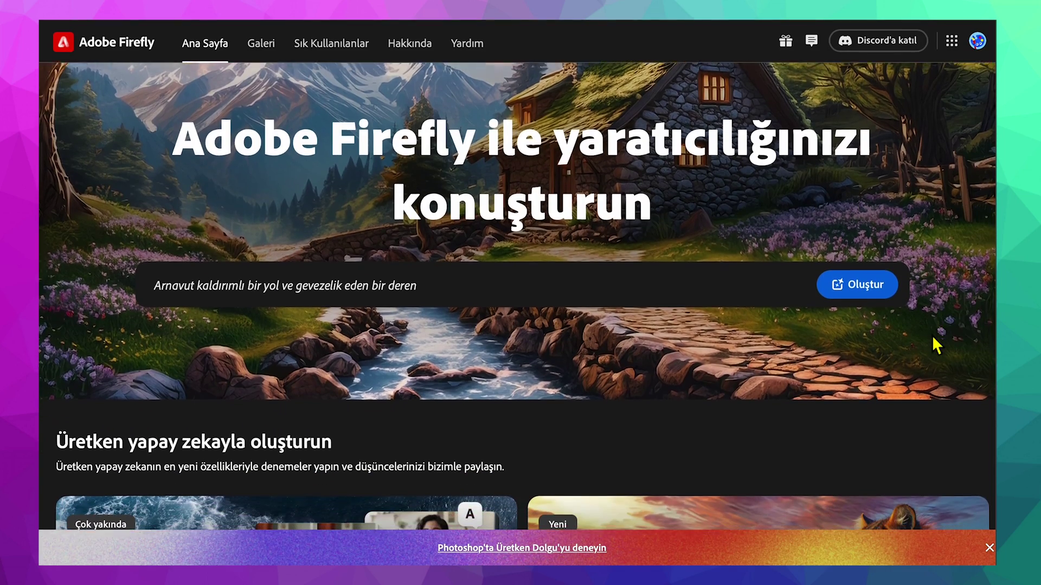
pyautogui.scroll(-2, 933, 338)
pyautogui.scroll(-2, 932, 339)
pyautogui.scroll(-1, 932, 338)
pyautogui.scroll(-1, 931, 335)
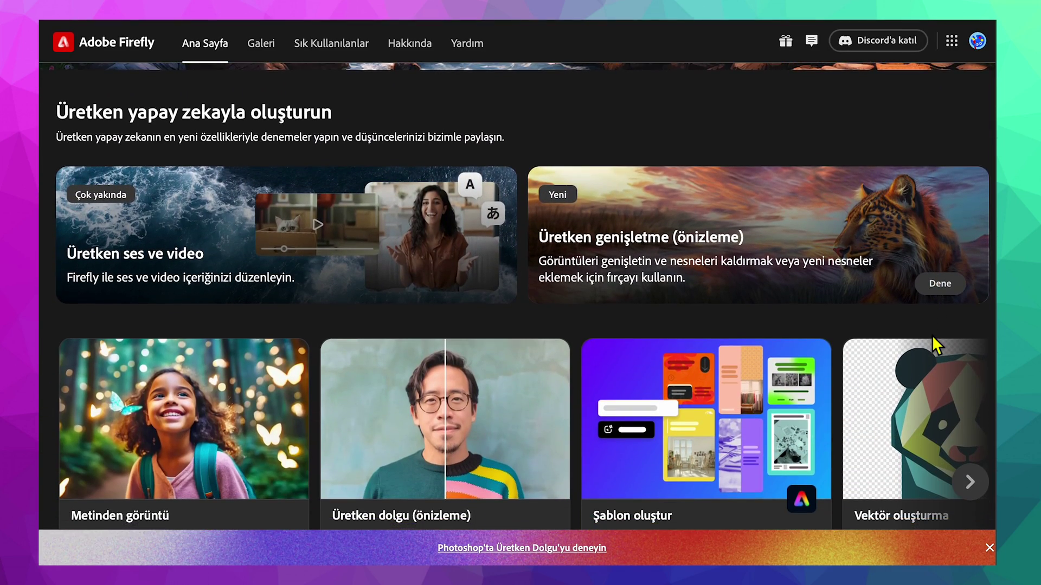
pyautogui.scroll(-2, 931, 335)
pyautogui.scroll(-2, 932, 335)
pyautogui.scroll(-1, 932, 335)
pyautogui.scroll(-2, 931, 335)
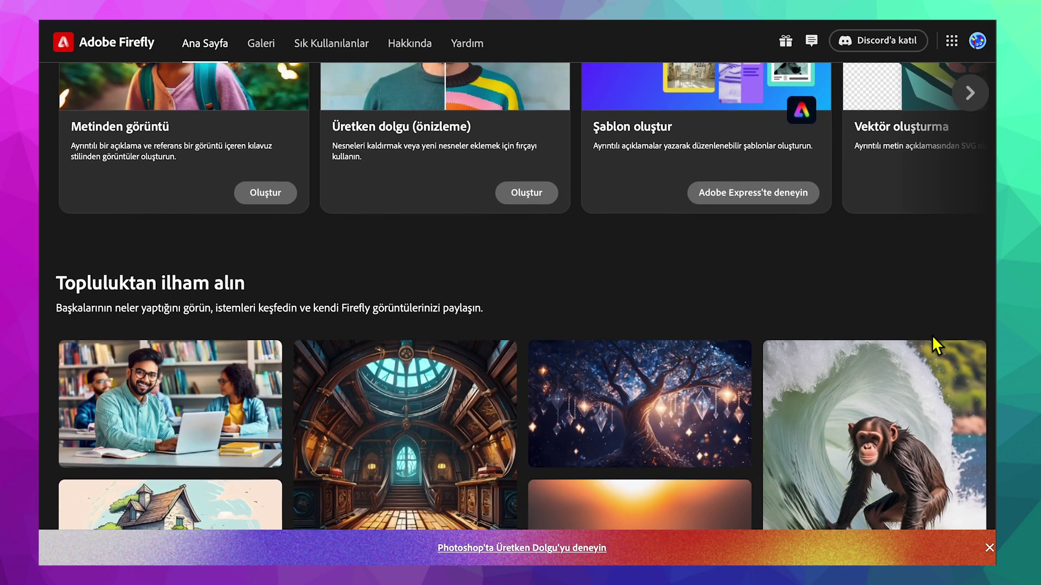
pyautogui.scroll(-1, 932, 335)
pyautogui.scroll(-2, 932, 335)
pyautogui.scroll(-1, 939, 347)
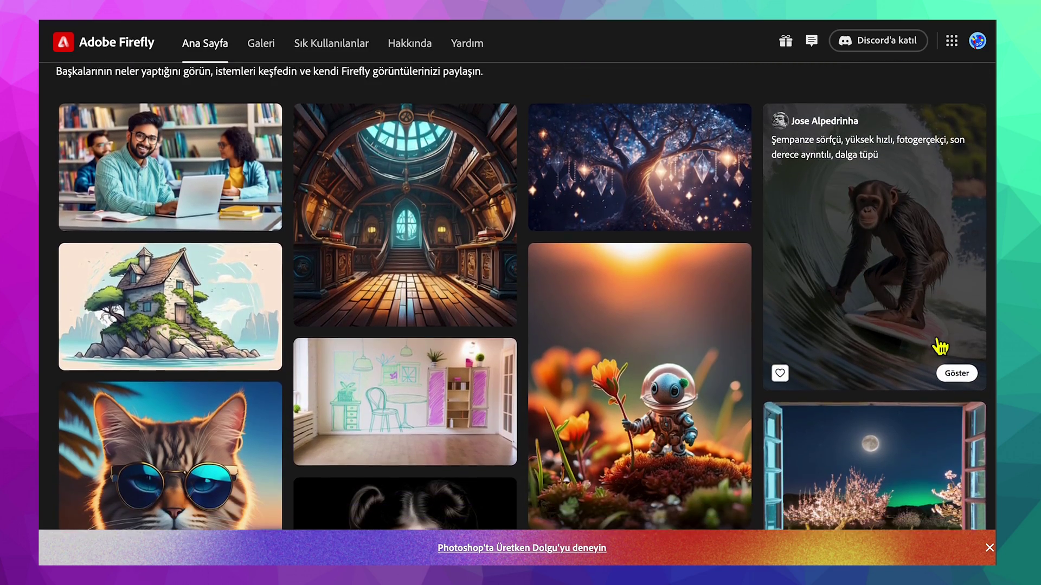
pyautogui.scroll(-2, 939, 347)
pyautogui.scroll(-2, 939, 347)
pyautogui.scroll(-1, 939, 347)
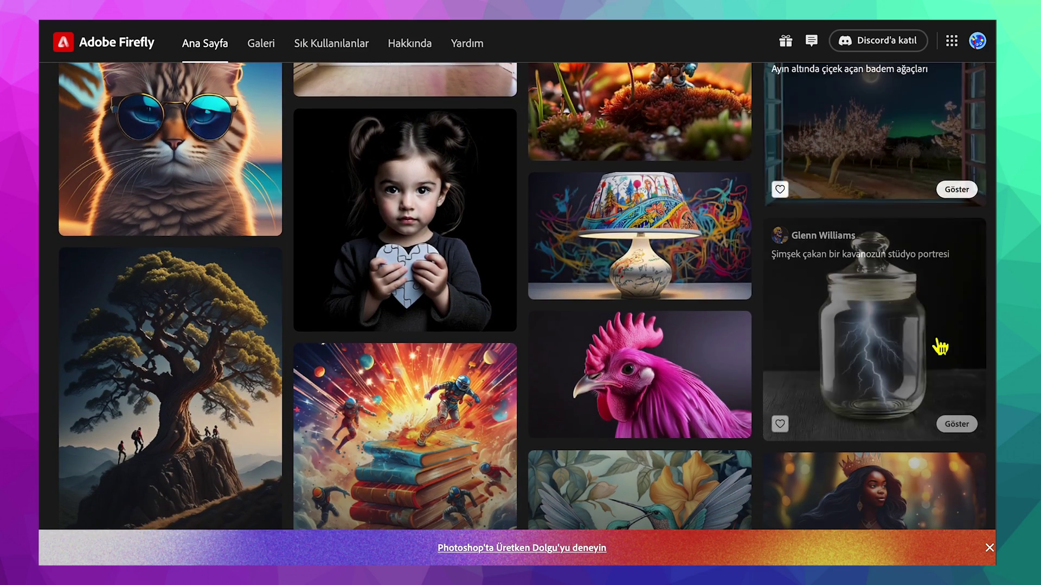
pyautogui.scroll(-3, 921, 346)
pyautogui.scroll(-1, 873, 342)
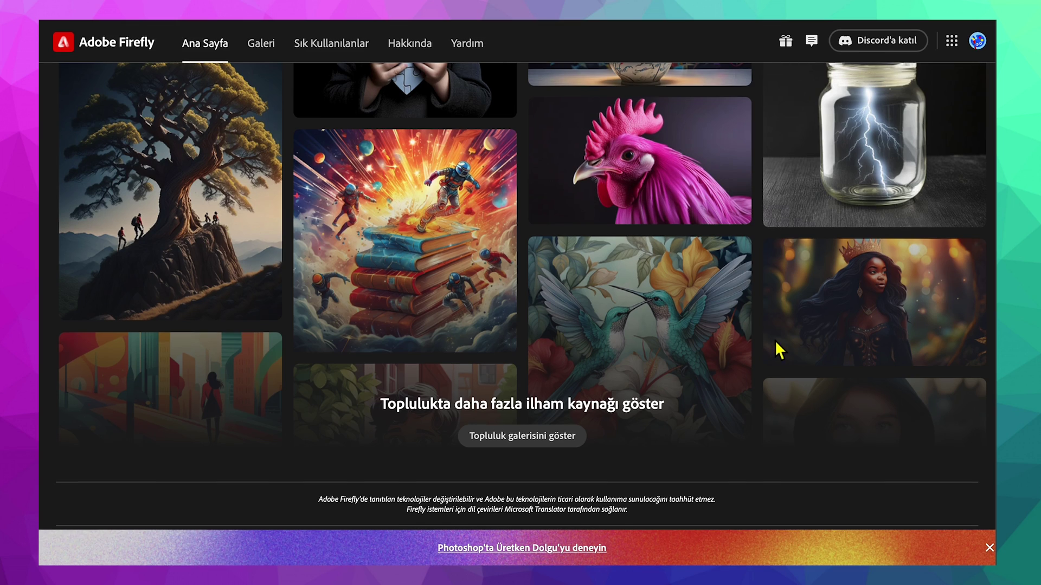
pyautogui.click(532, 436)
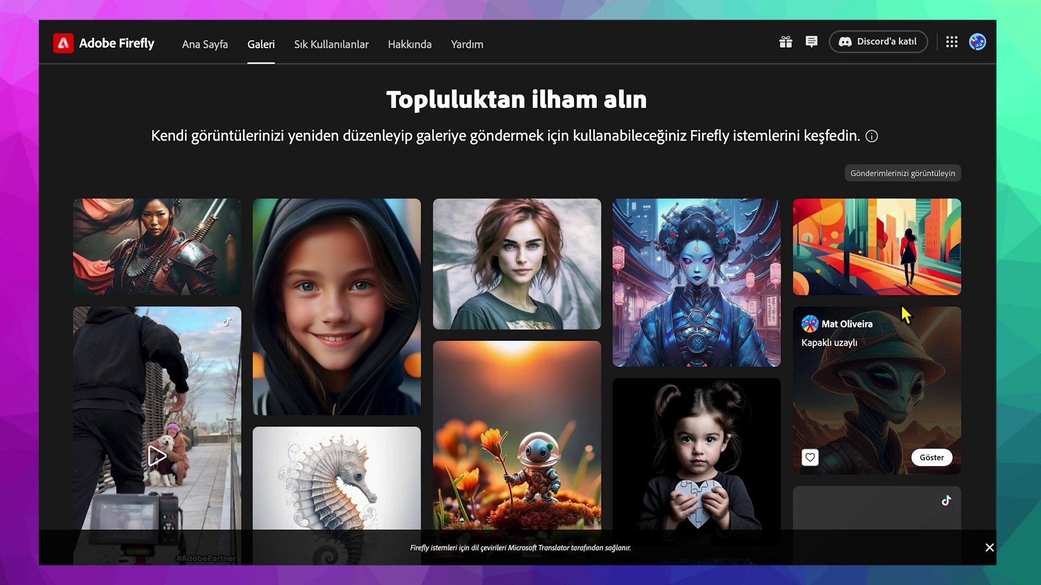
# - Scroll through the 'Topluluktan ilham alın' grid of shared images and videos
pyautogui.scroll(-2, 902, 302)
pyautogui.scroll(-2, 902, 302)
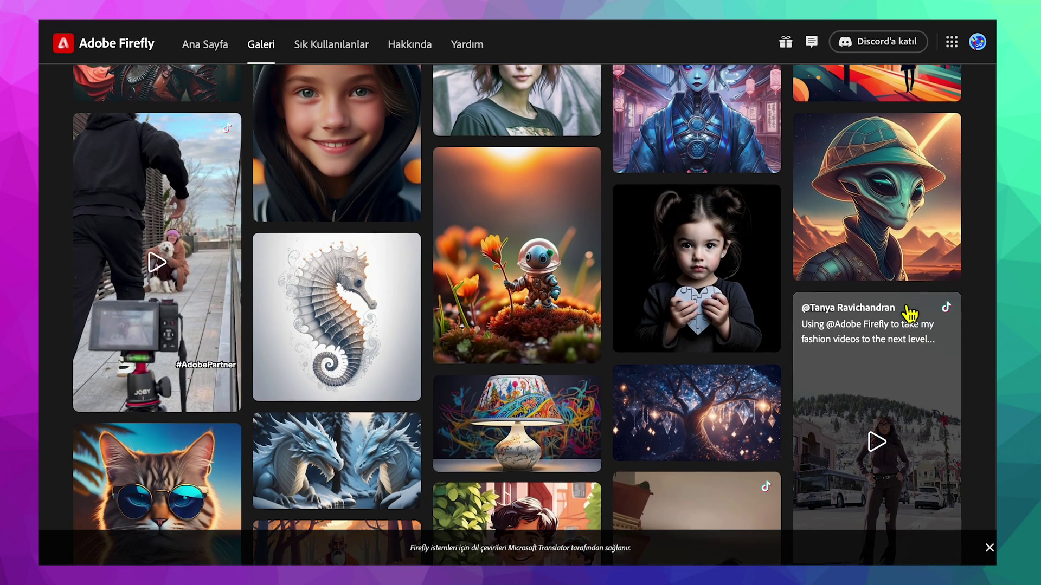
pyautogui.scroll(-2, 907, 314)
pyautogui.scroll(-1, 909, 314)
pyautogui.scroll(-1, 909, 315)
pyautogui.scroll(-2, 909, 315)
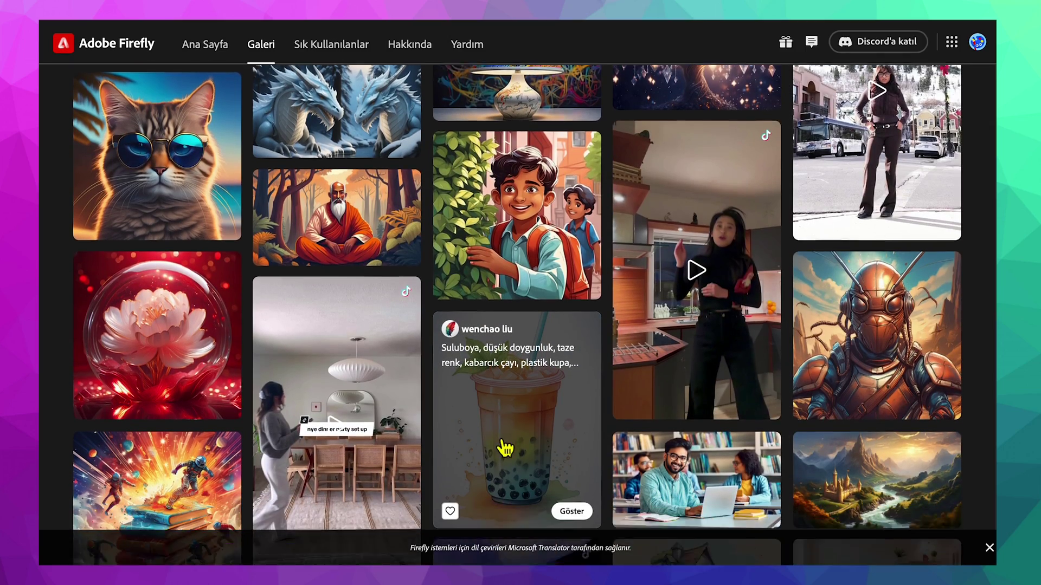
pyautogui.scroll(-3, 504, 449)
pyautogui.scroll(-3, 735, 463)
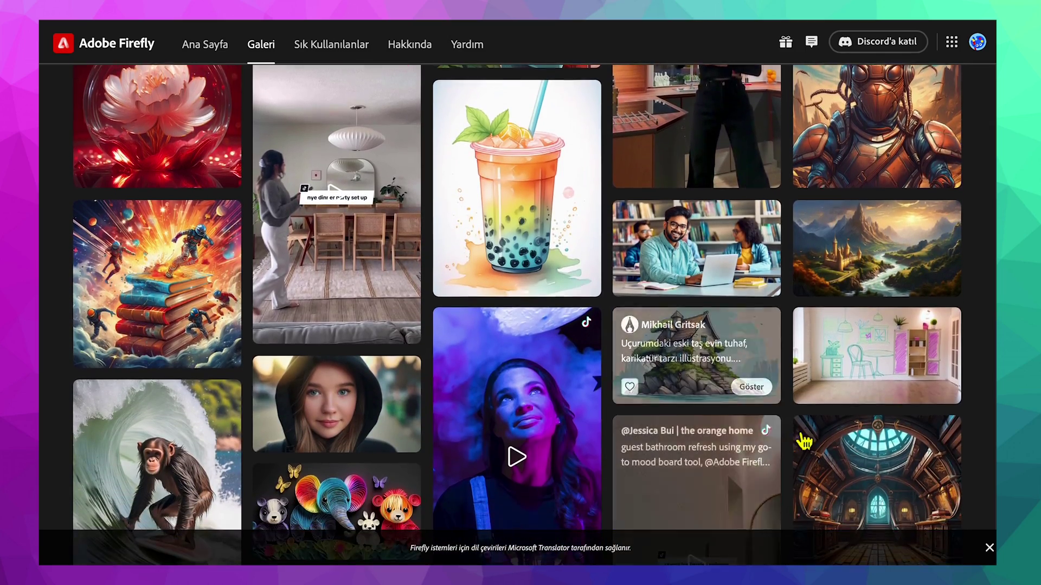
pyautogui.scroll(-2, 736, 464)
pyautogui.scroll(-3, 736, 463)
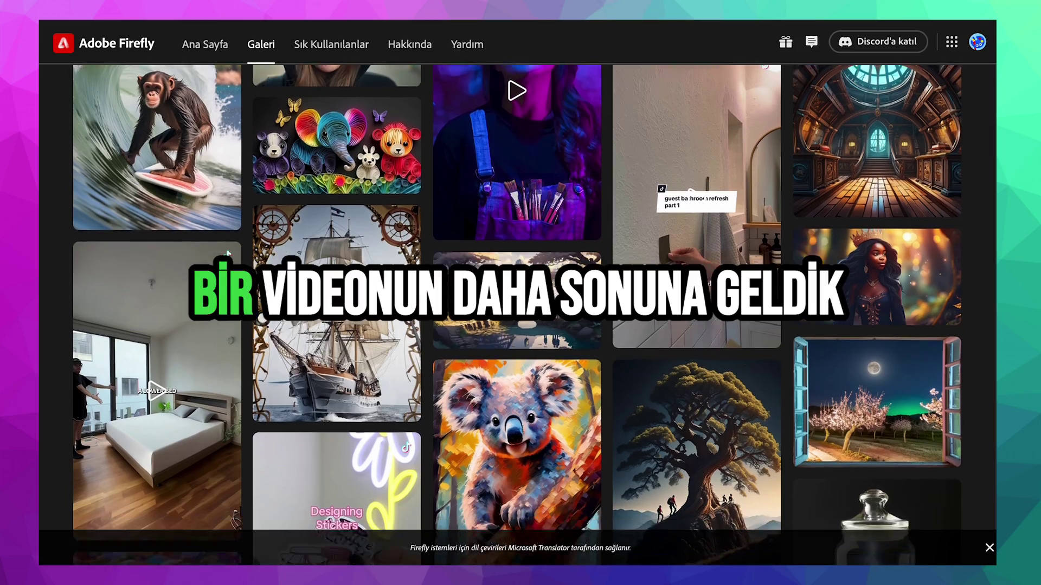
pyautogui.scroll(-4, 517, 314)
pyautogui.scroll(-2, 517, 314)
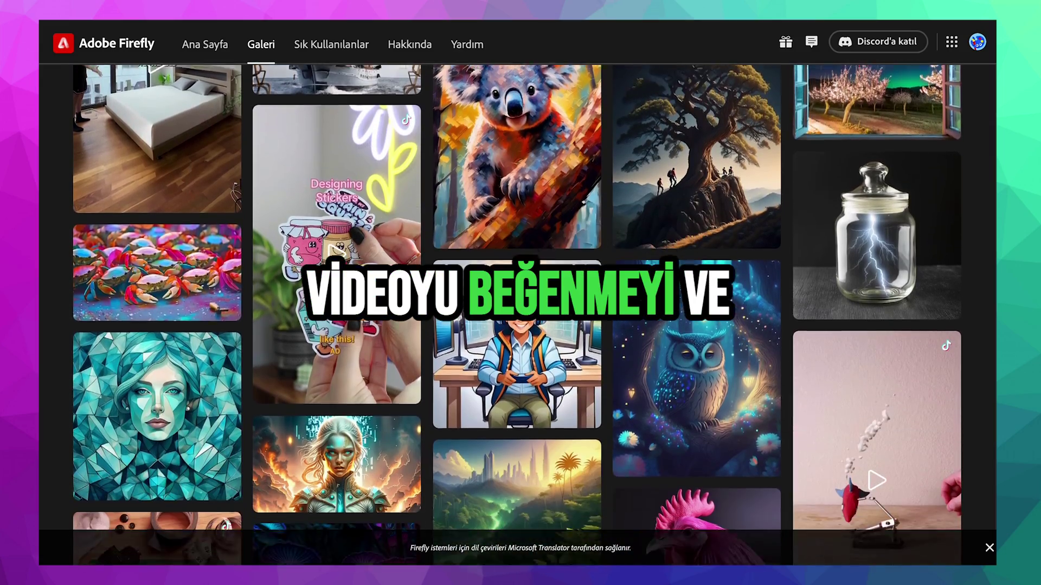
pyautogui.scroll(-2, 517, 315)
pyautogui.scroll(-2, 517, 314)
pyautogui.scroll(-2, 517, 314)
pyautogui.scroll(-3, 517, 315)
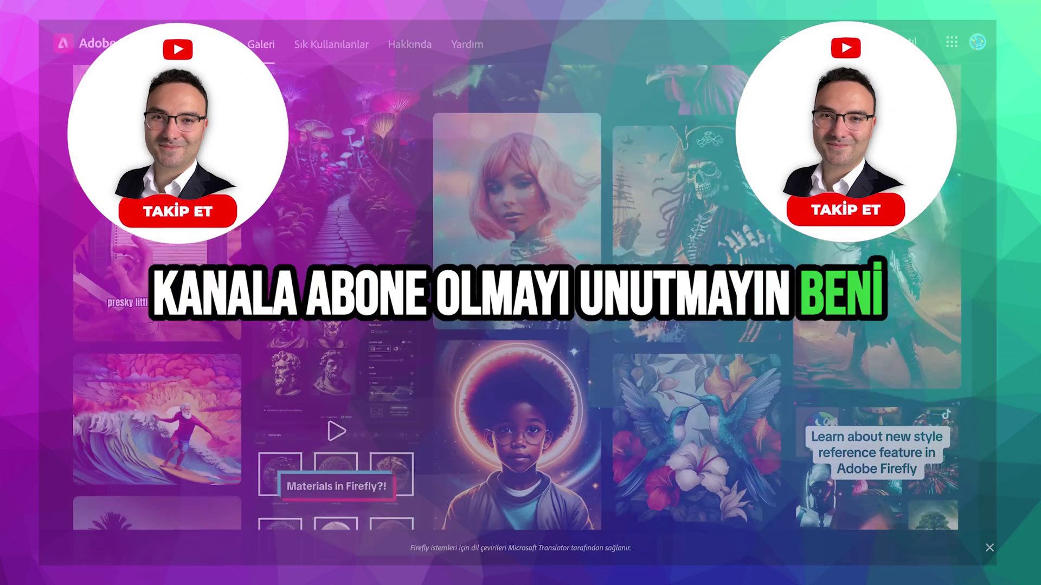
pyautogui.scroll(-3, 517, 314)
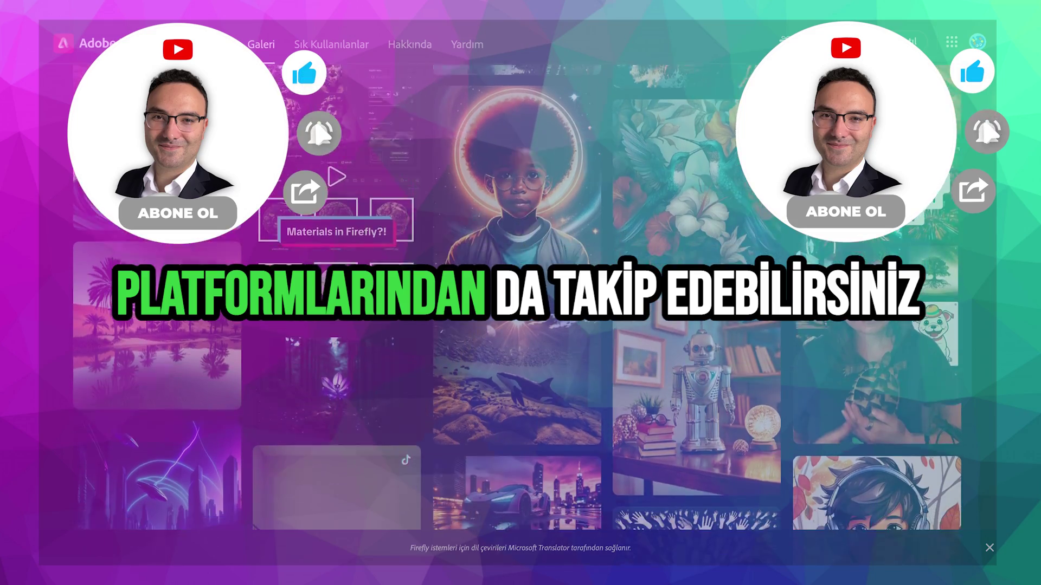